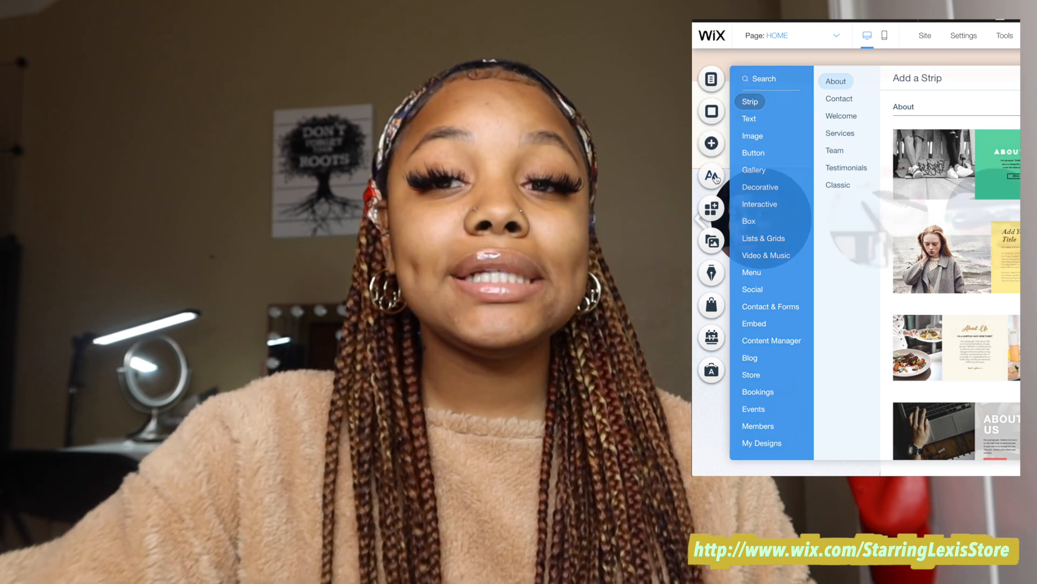
# - Look through the editor's site colors, App Market, media, blog, store, bookings and business tools sections
pyautogui.click(713, 176)
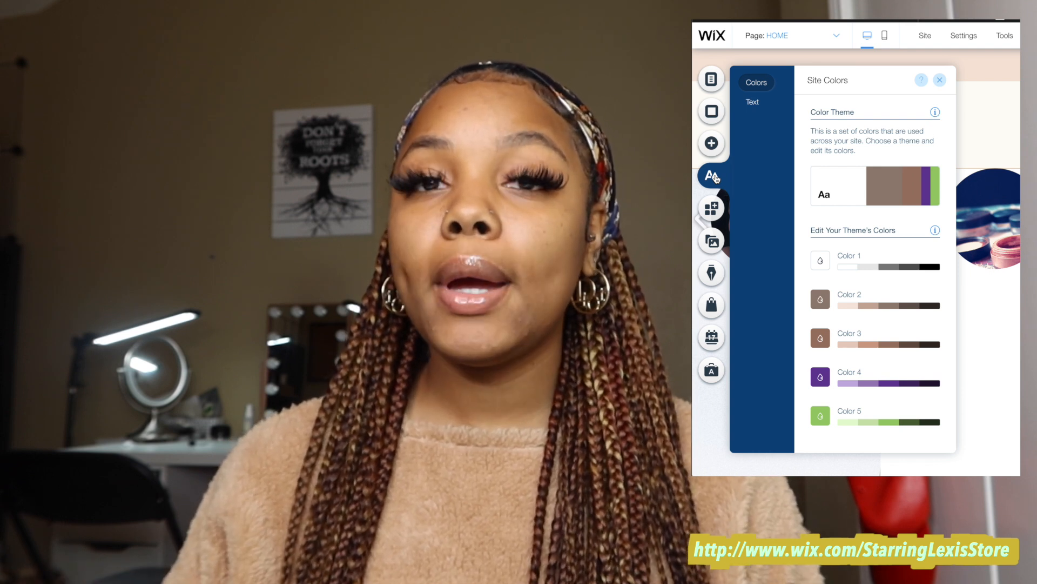
pyautogui.click(712, 208)
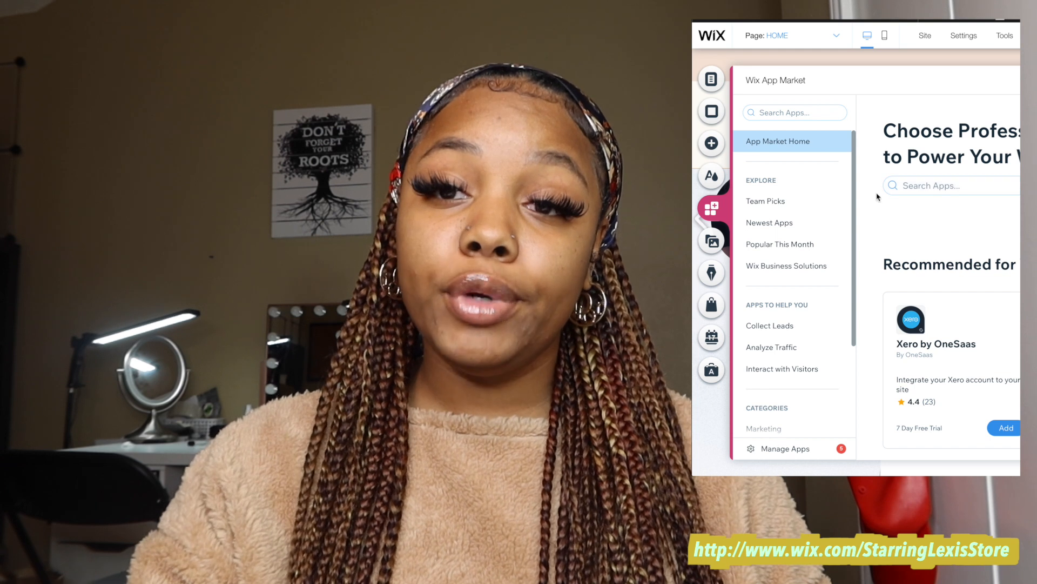
pyautogui.click(712, 243)
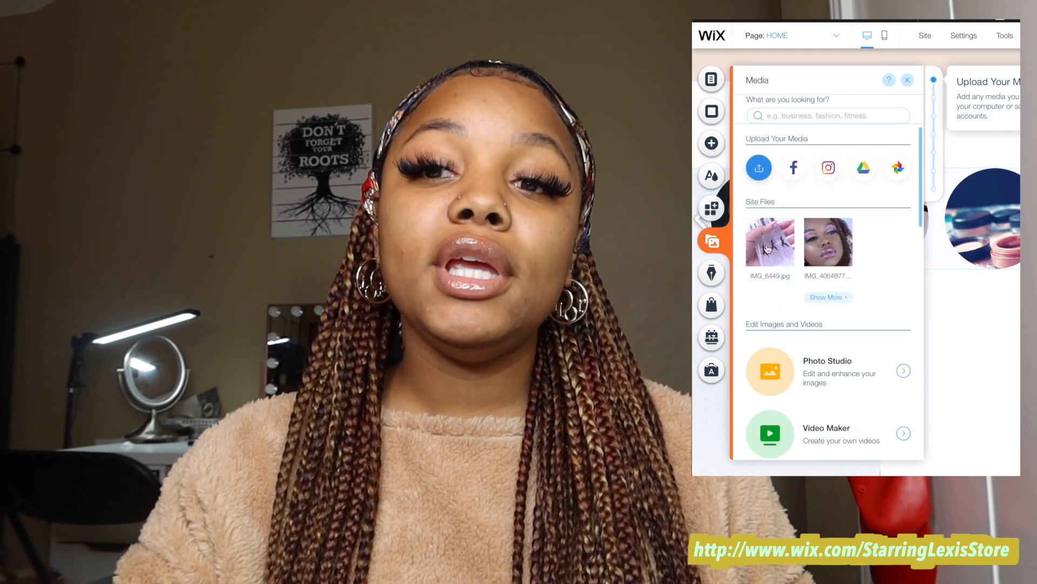
pyautogui.moveTo(838, 247)
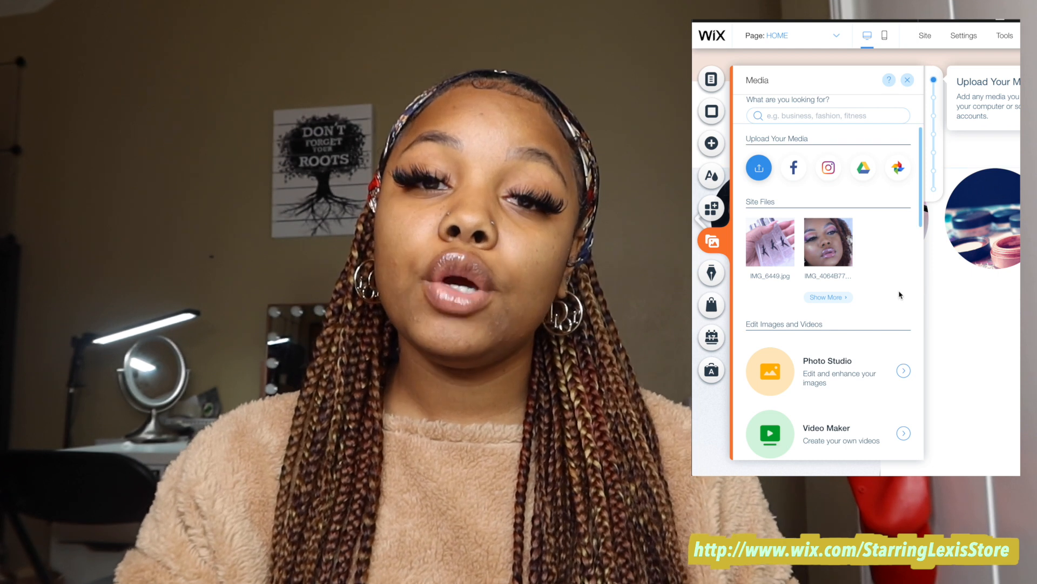
pyautogui.click(720, 274)
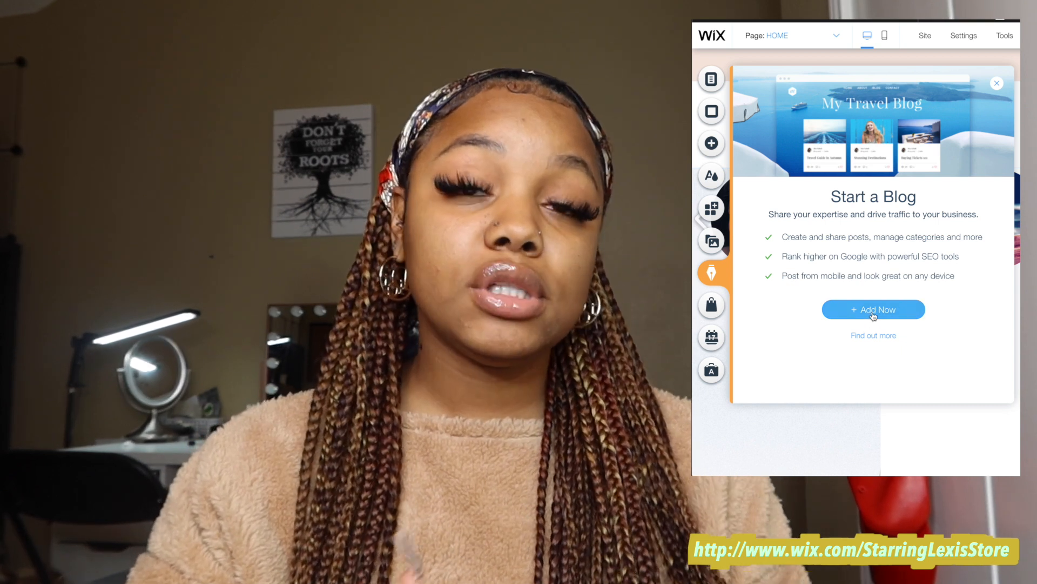
pyautogui.click(711, 306)
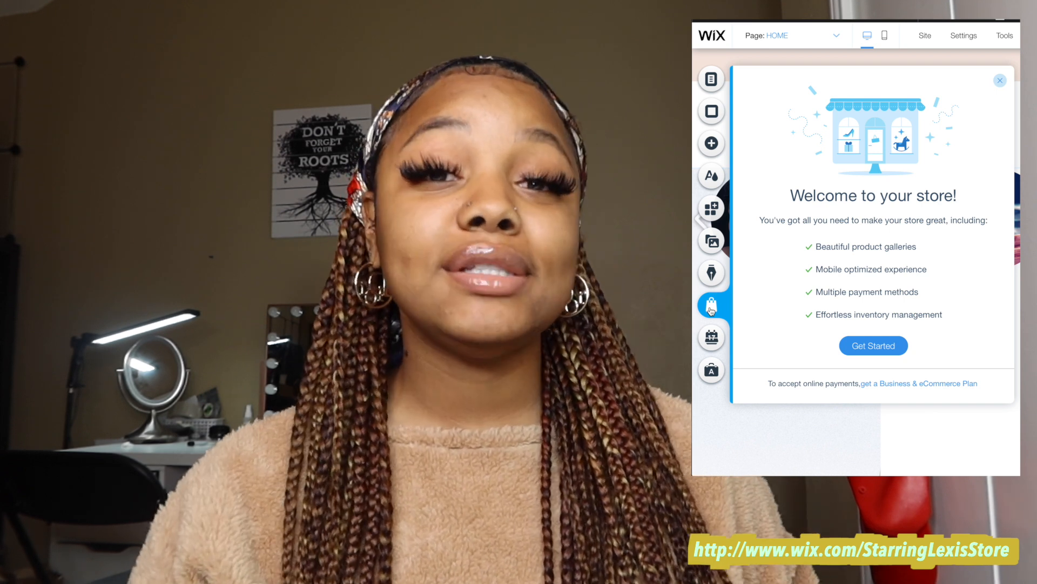
pyautogui.click(712, 341)
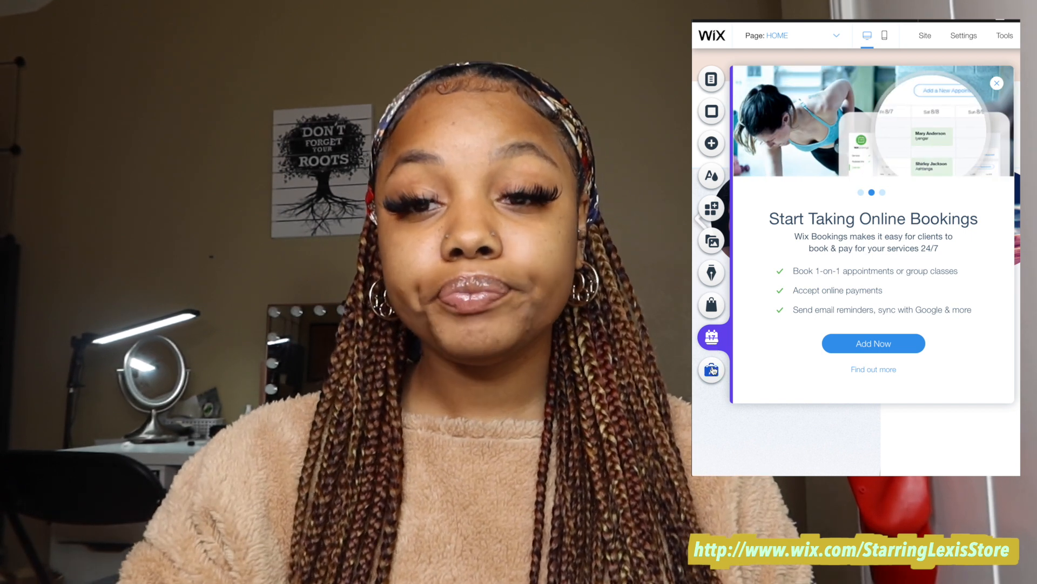
pyautogui.click(712, 371)
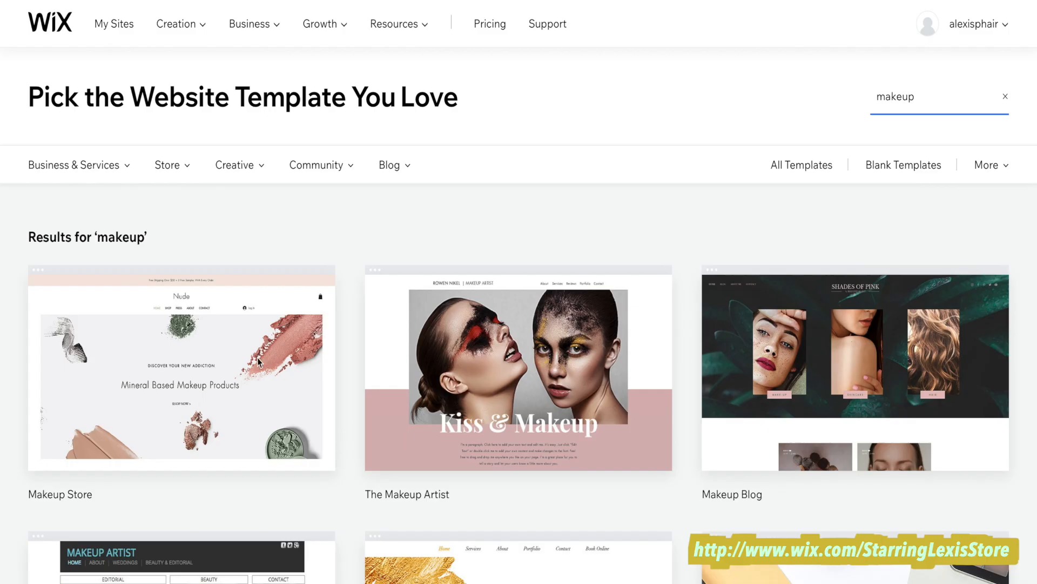
# - Open the Makeup Store template in the editor and replace the header title with "Kreme De La Kreme"
pyautogui.moveTo(255, 355)
pyautogui.click(178, 363)
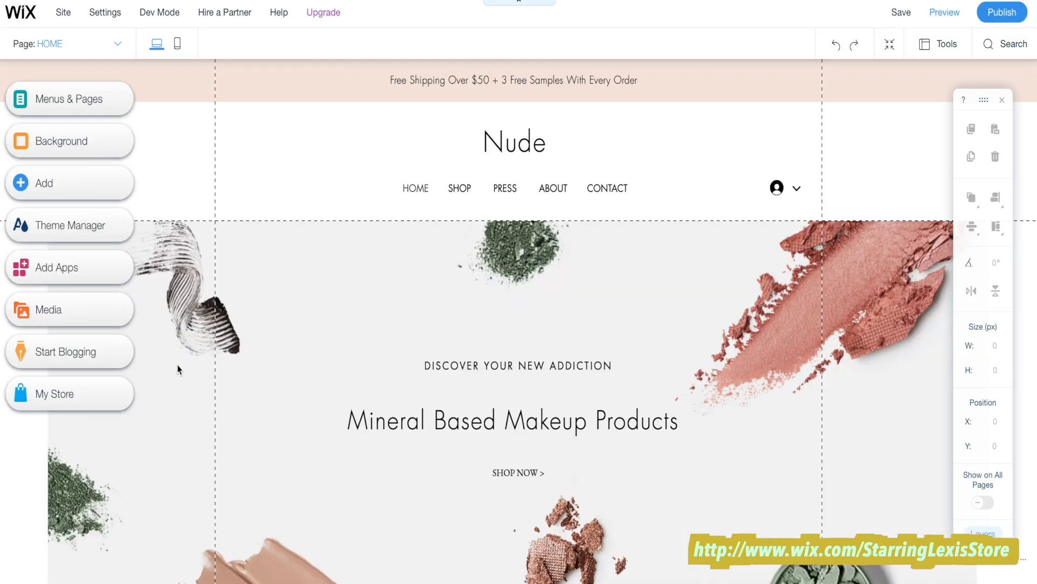
pyautogui.doubleClick(543, 148)
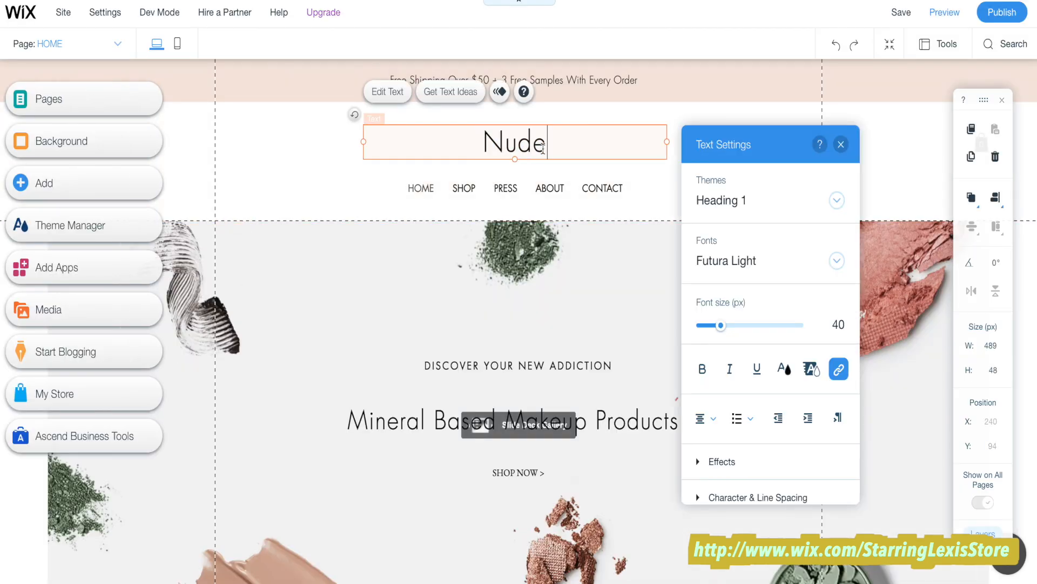
pyautogui.hotkey('ctrl', 'a')
pyautogui.press('BackSpace')
pyautogui.write('Kreme')
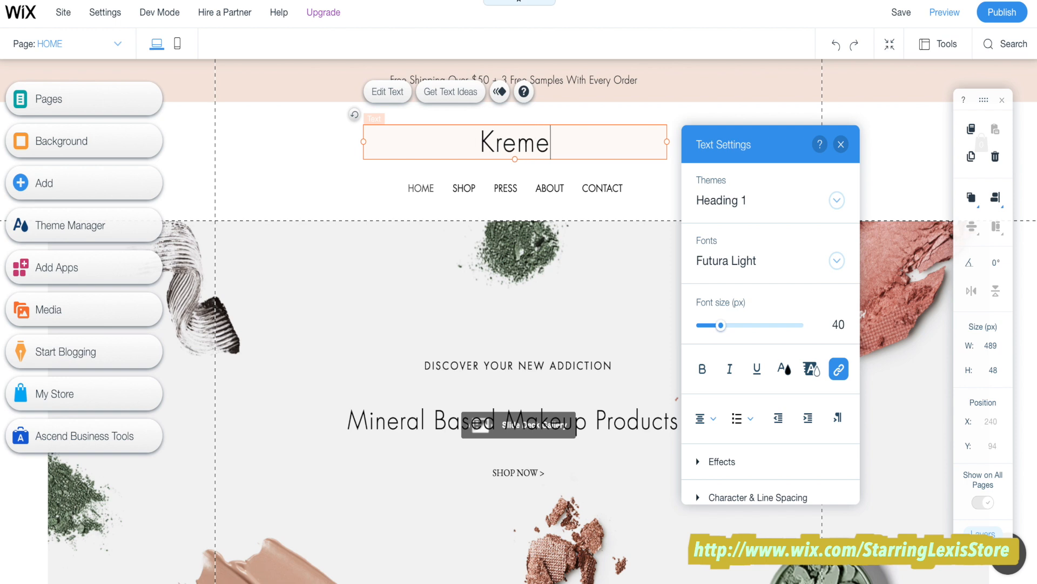
pyautogui.write(' De La Kreme')
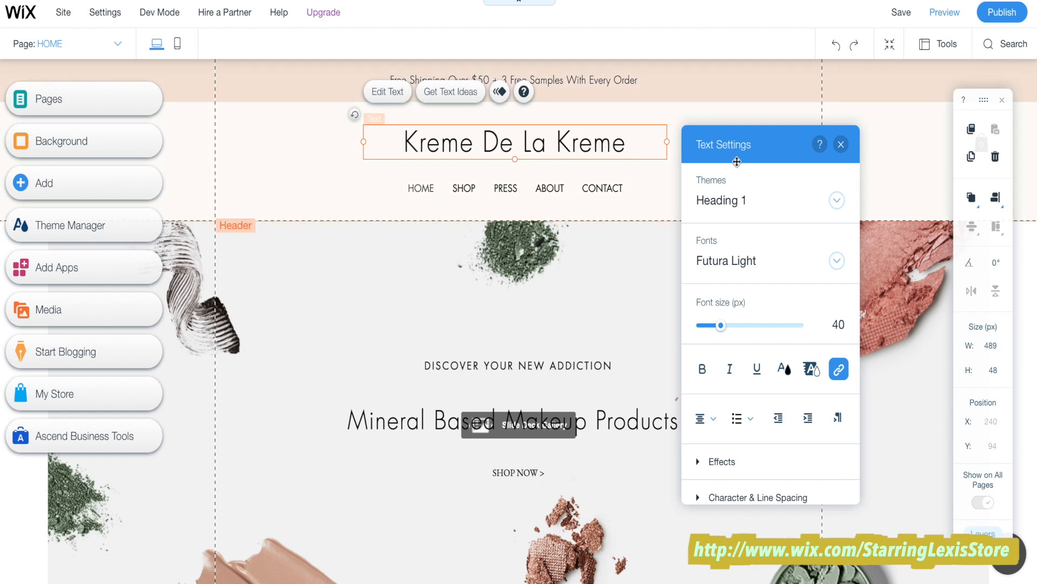
# - Format the whole header title in Geotica Four Open at 37 px and make it bold
pyautogui.click(837, 260)
pyautogui.click(807, 336)
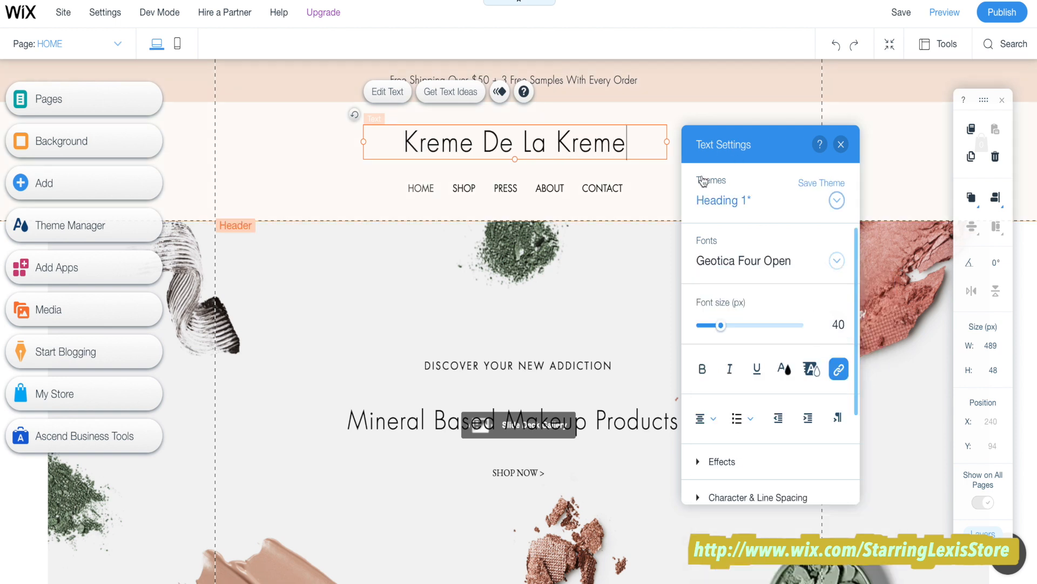
pyautogui.hotkey('ctrl', 'a')
pyautogui.click(785, 262)
pyautogui.click(776, 337)
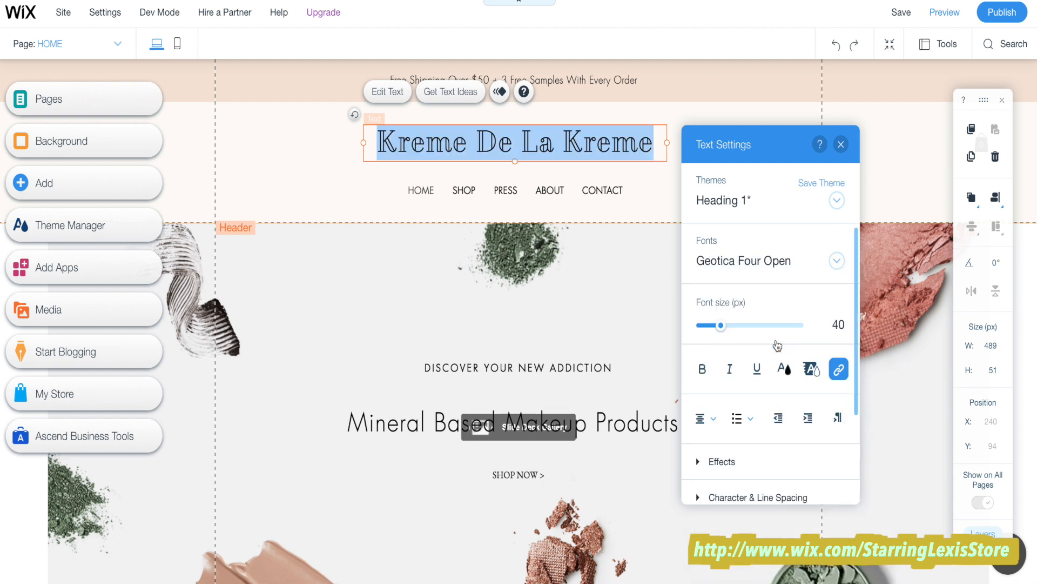
pyautogui.moveTo(722, 325); pyautogui.dragTo(720, 330)
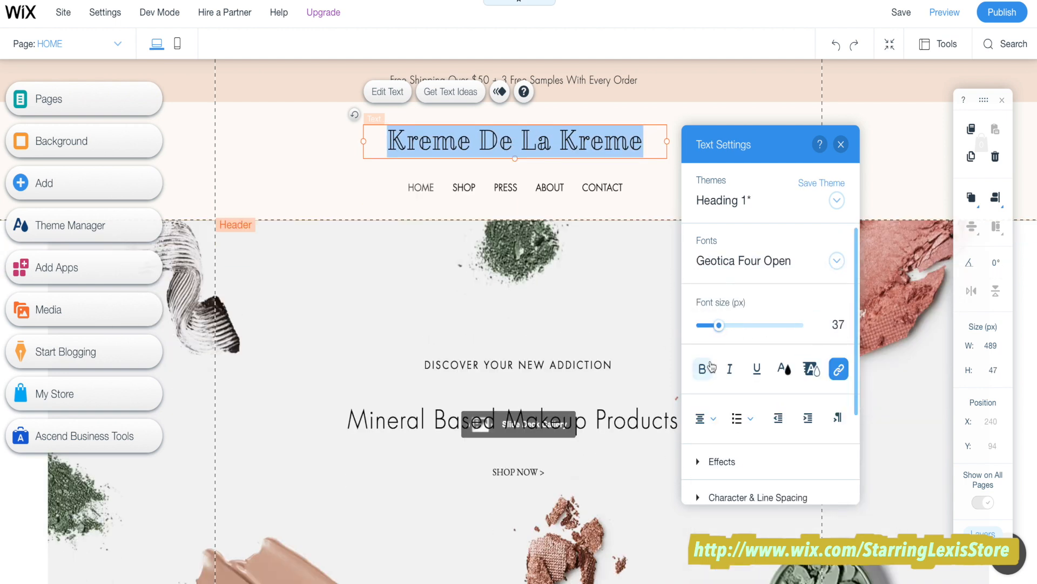
pyautogui.click(702, 369)
# - Set the home page background to the first Media from Wix image, the pale ridged close-up with a water drop
pyautogui.scroll(-1, 337, 110)
pyautogui.scroll(-15, 354, 322)
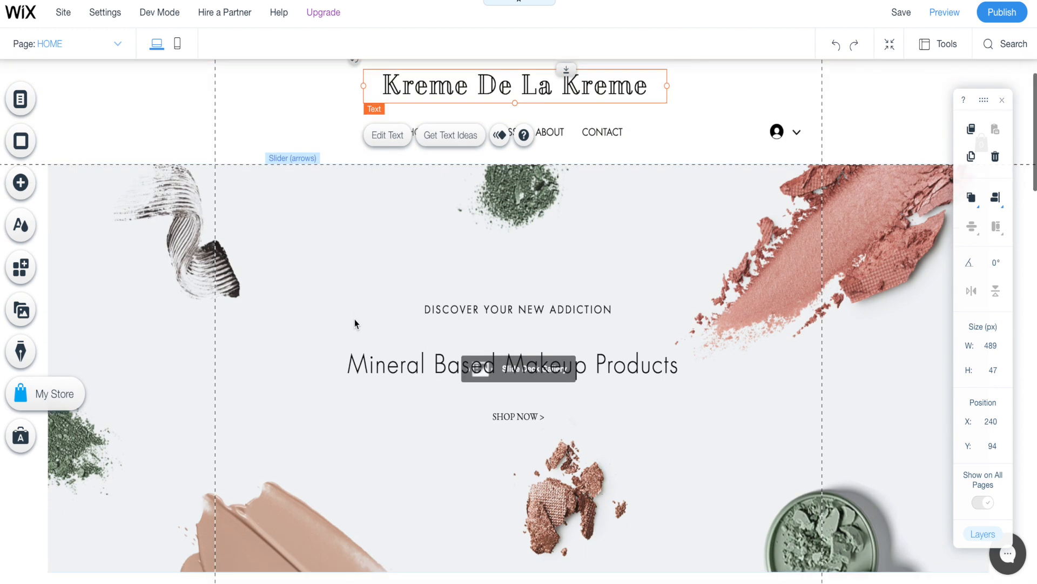
pyautogui.scroll(-10, 355, 318)
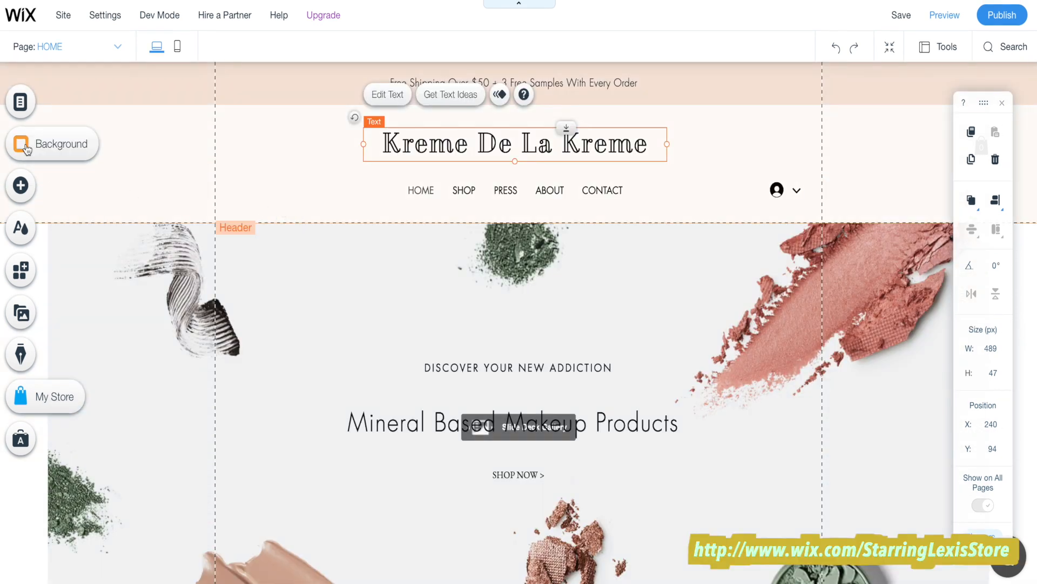
pyautogui.click(27, 145)
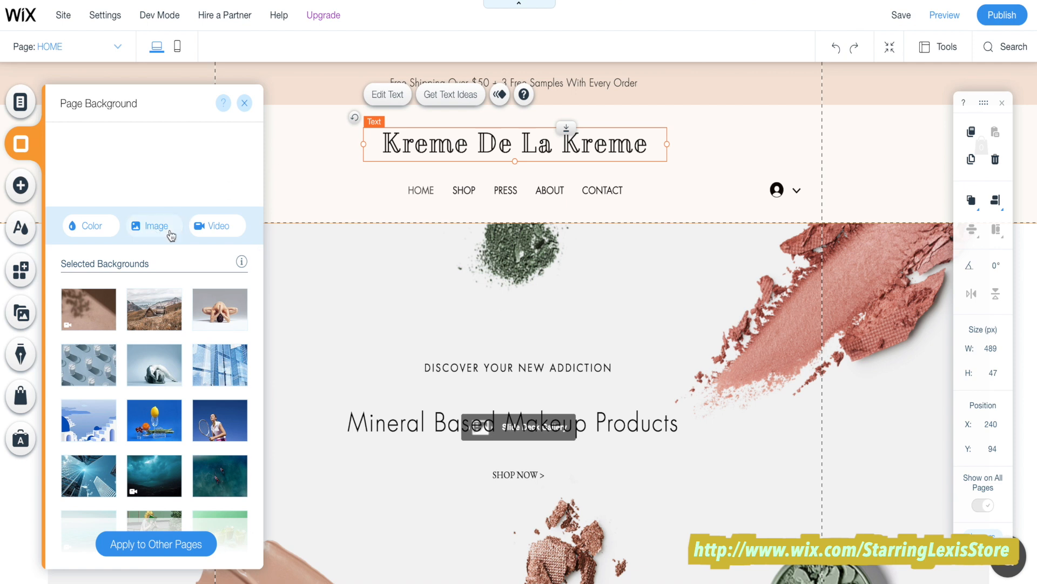
pyautogui.click(154, 225)
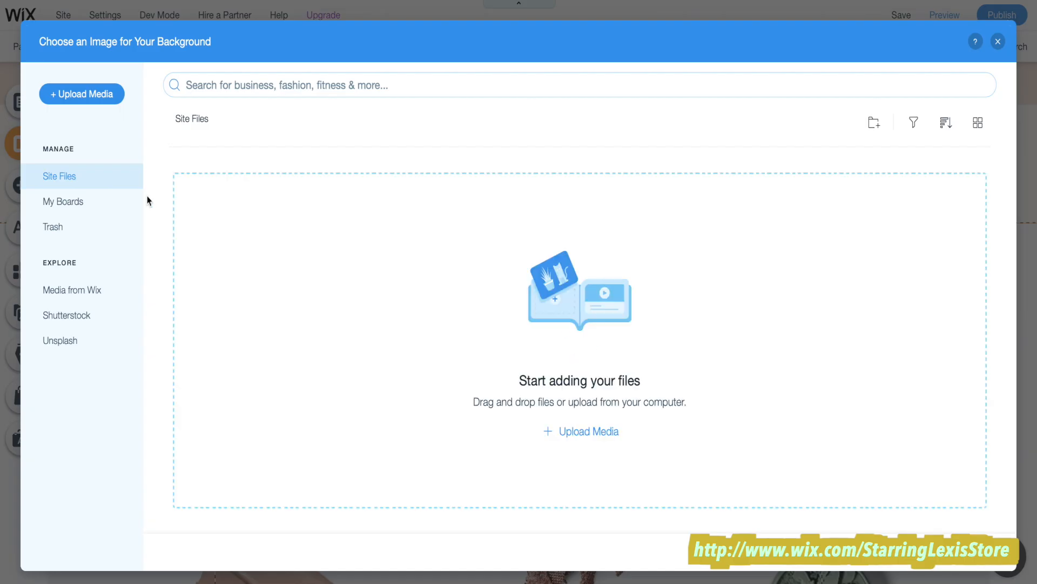
pyautogui.click(96, 290)
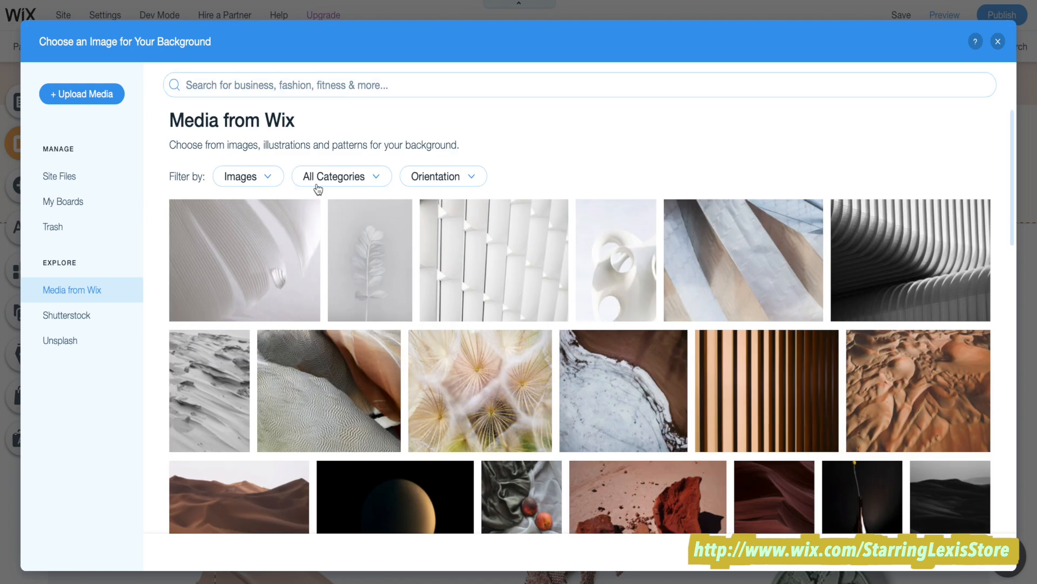
pyautogui.click(281, 259)
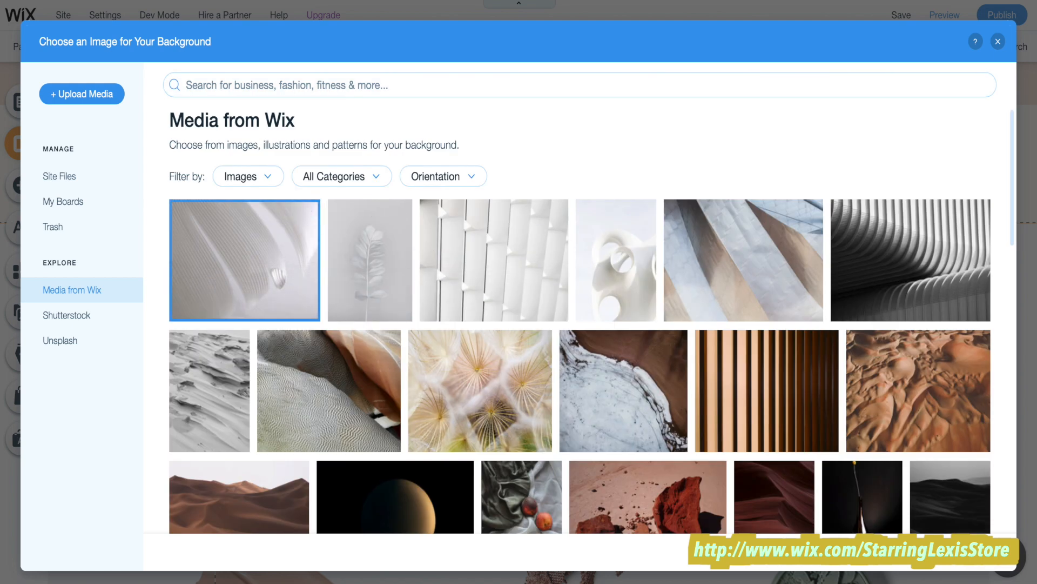
pyautogui.click(939, 565)
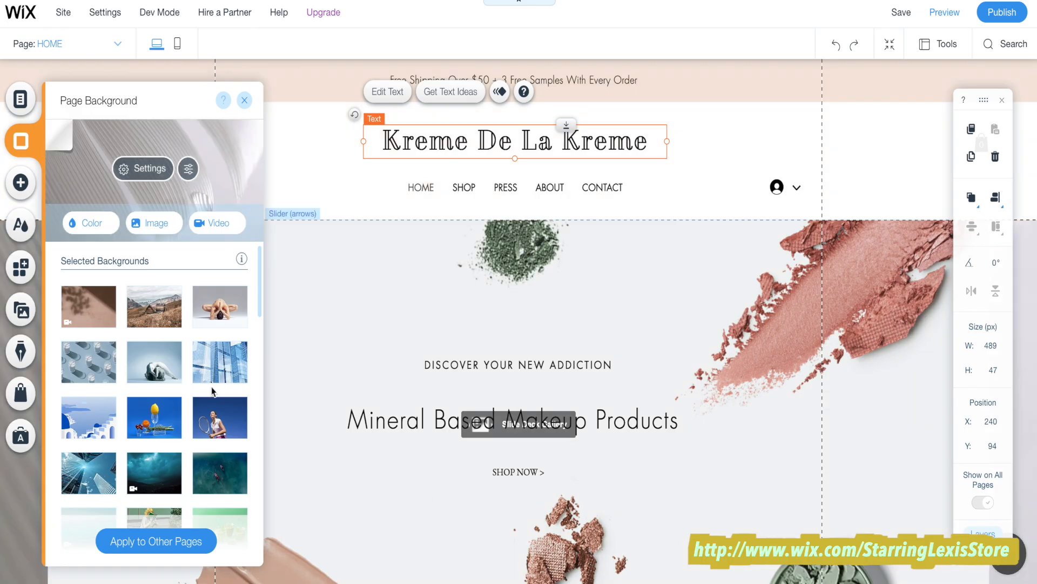
# - Switch to the mobile editor and look over the home page's mobile layout
pyautogui.click(177, 43)
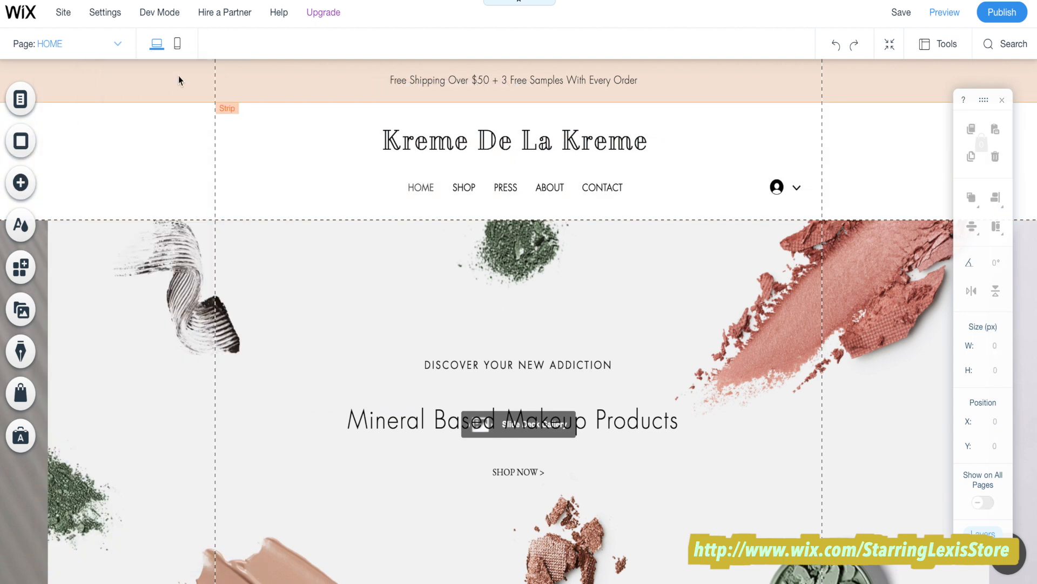
pyautogui.click(258, 443)
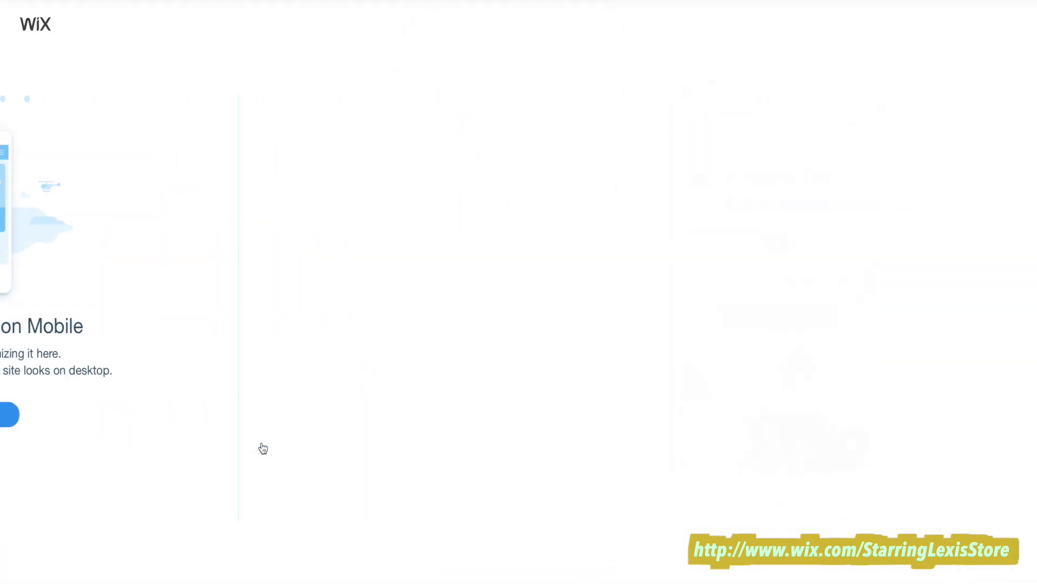
pyautogui.scroll(-10, 539, 359)
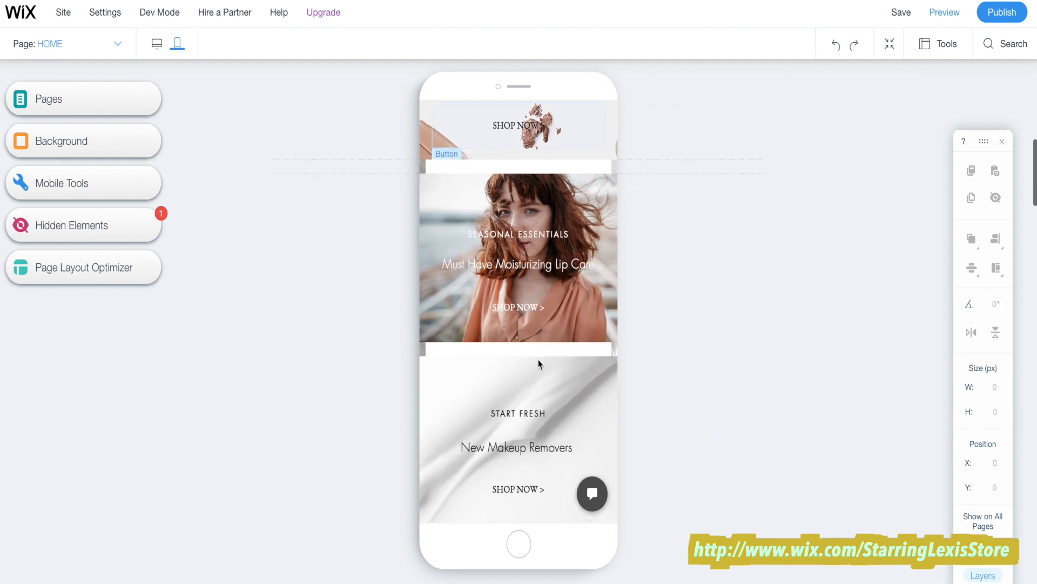
pyautogui.scroll(-15, 538, 359)
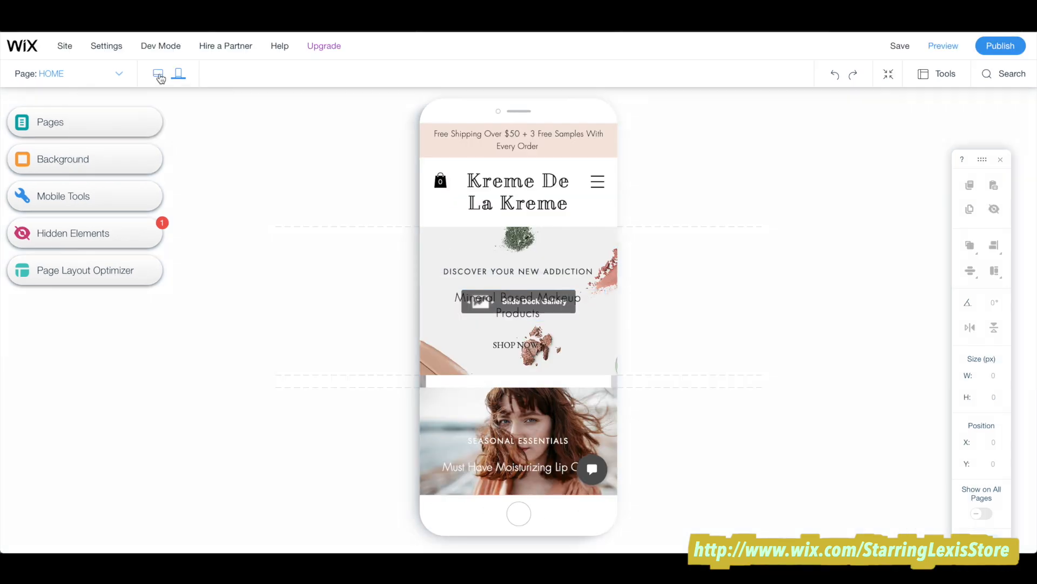
# - Delete the "Discover Your New Addiction" text from the hero section in the desktop version
pyautogui.scroll(-2, 316, 177)
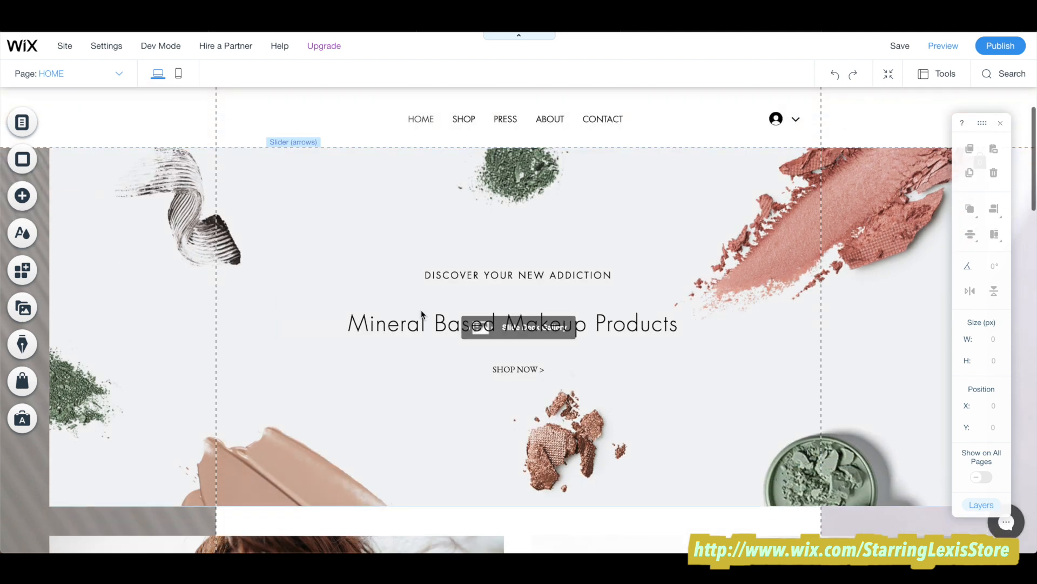
pyautogui.doubleClick(457, 279)
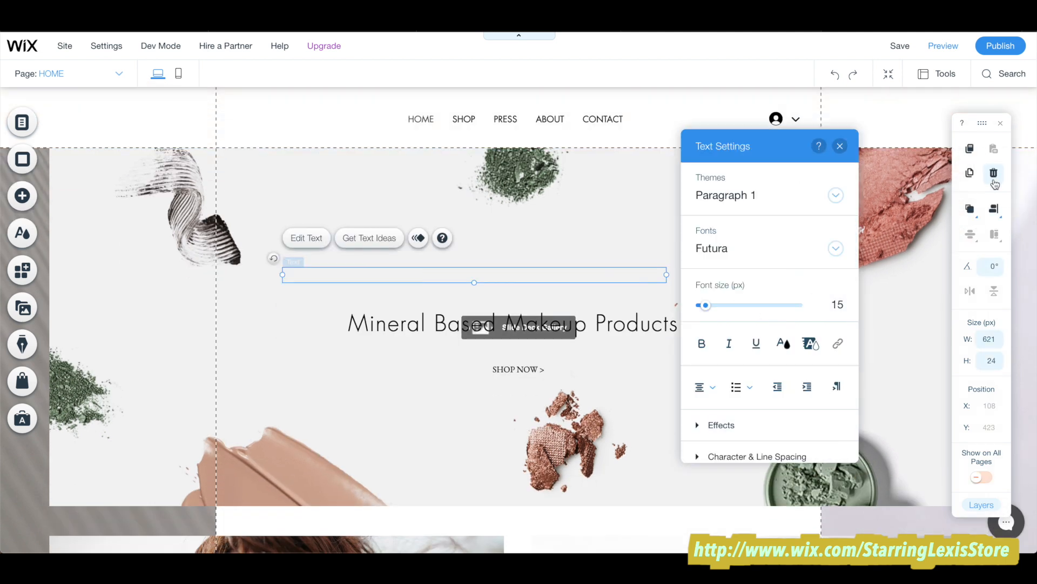
pyautogui.click(994, 172)
# - Replace the "Mineral Based Makeup Products" headline with "Pigmented.", "Glossy." and "Moisturizing." on three separate lines
pyautogui.click(378, 323)
pyautogui.doubleClick(378, 323)
pyautogui.press('BackSpace')
pyautogui.write('Pigmented')
pyautogui.press('Return')
pyautogui.write('Glossy.M')
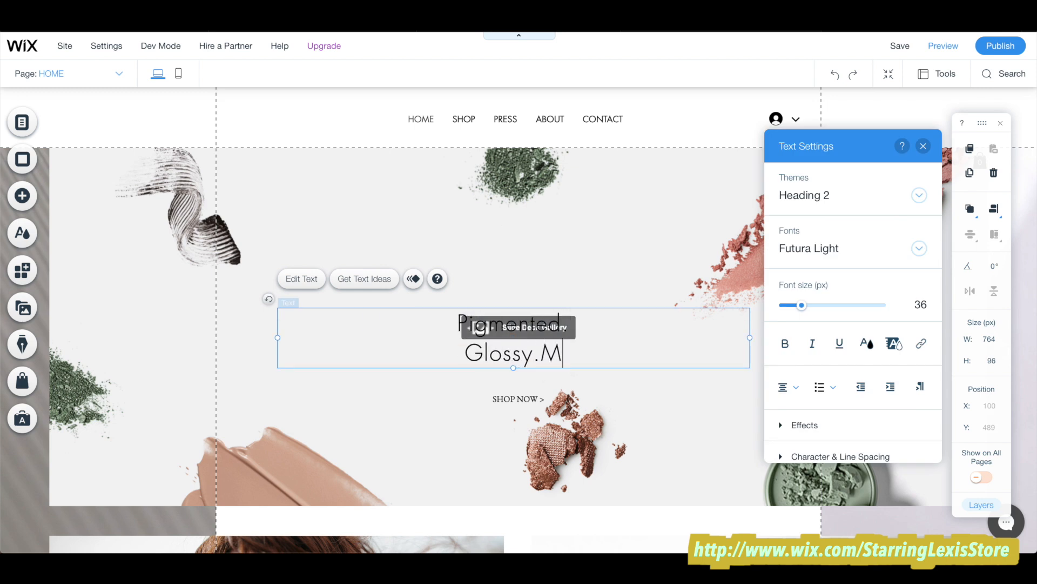
pyautogui.press('BackSpace')
pyautogui.press('Return')
pyautogui.write('<')
pyautogui.write('oisturizing.')
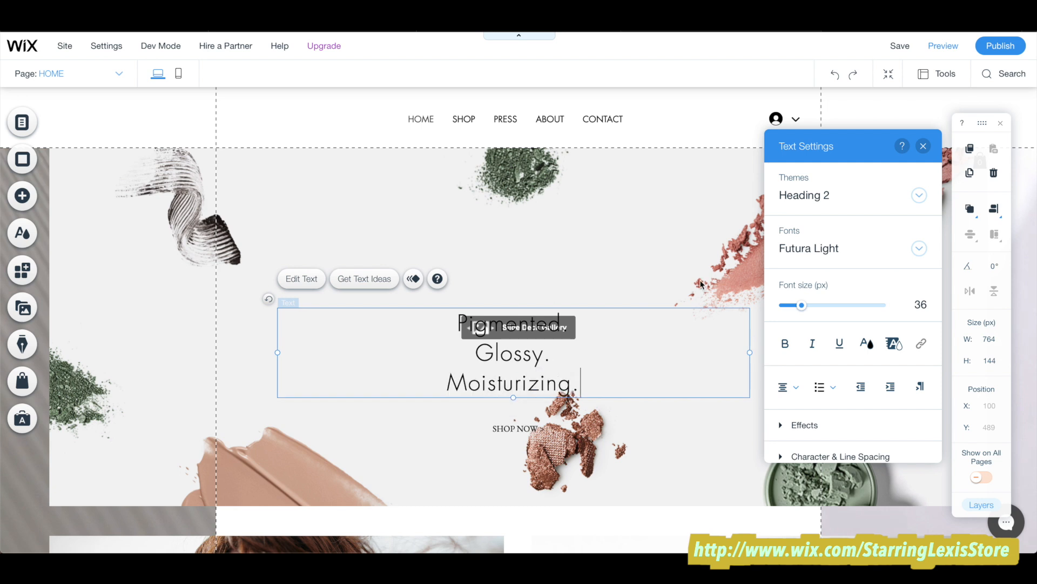
# - Change the text color of the entire three-line hero headline to light purple
pyautogui.press('super+a')
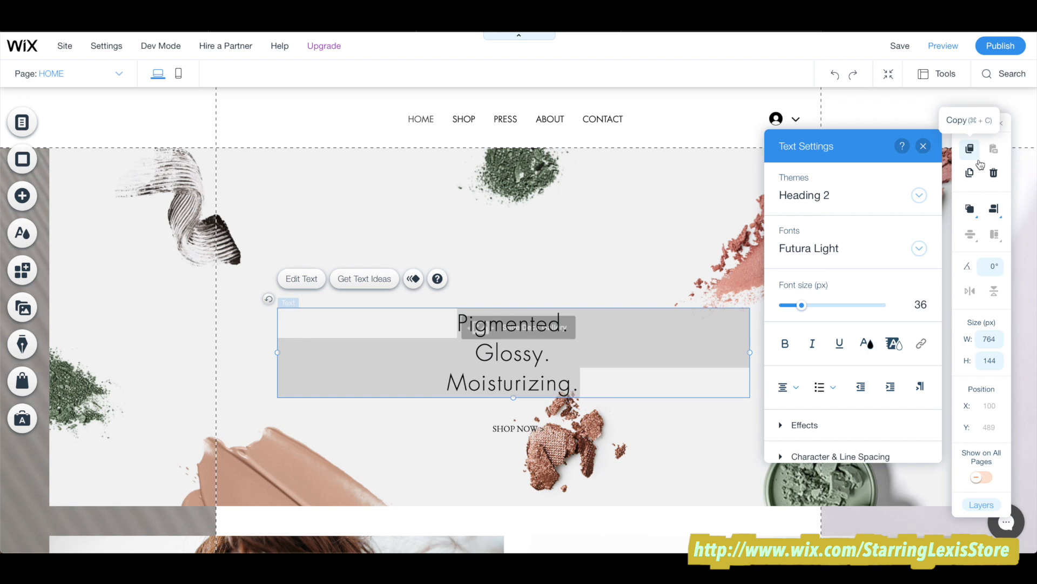
pyautogui.click(867, 343)
pyautogui.click(855, 252)
pyautogui.click(664, 261)
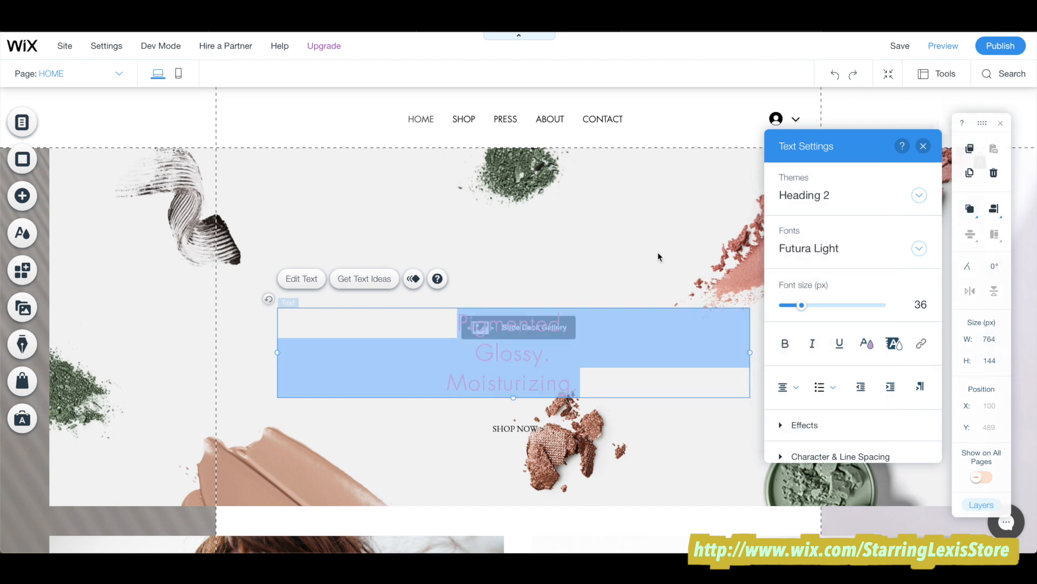
pyautogui.click(658, 256)
pyautogui.click(551, 366)
# - Change the hero slider's gallery design to the staggered collage layout with images in three columns
pyautogui.click(737, 201)
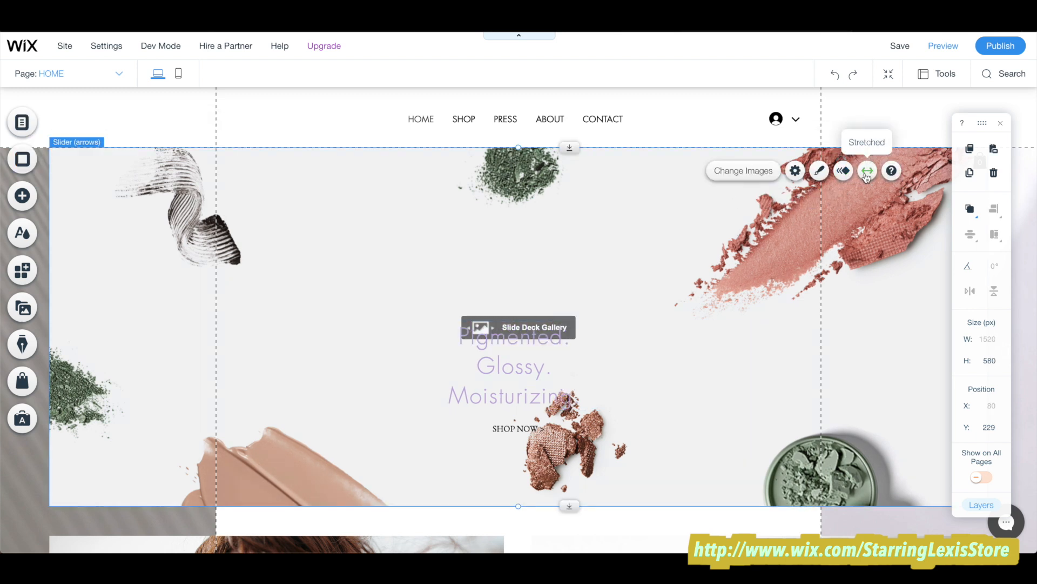
pyautogui.click(819, 174)
pyautogui.scroll(-1, 857, 236)
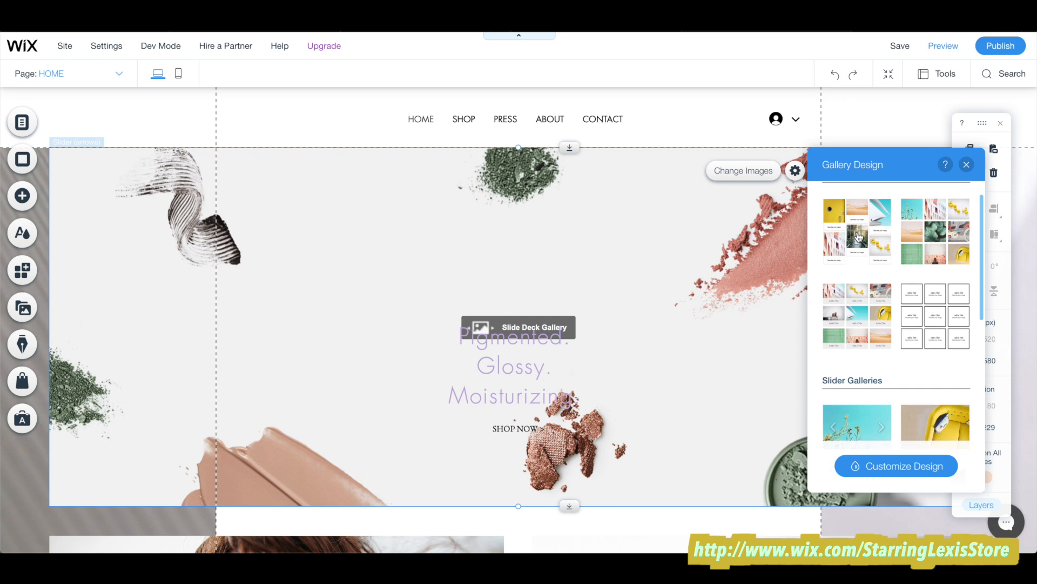
pyautogui.click(861, 236)
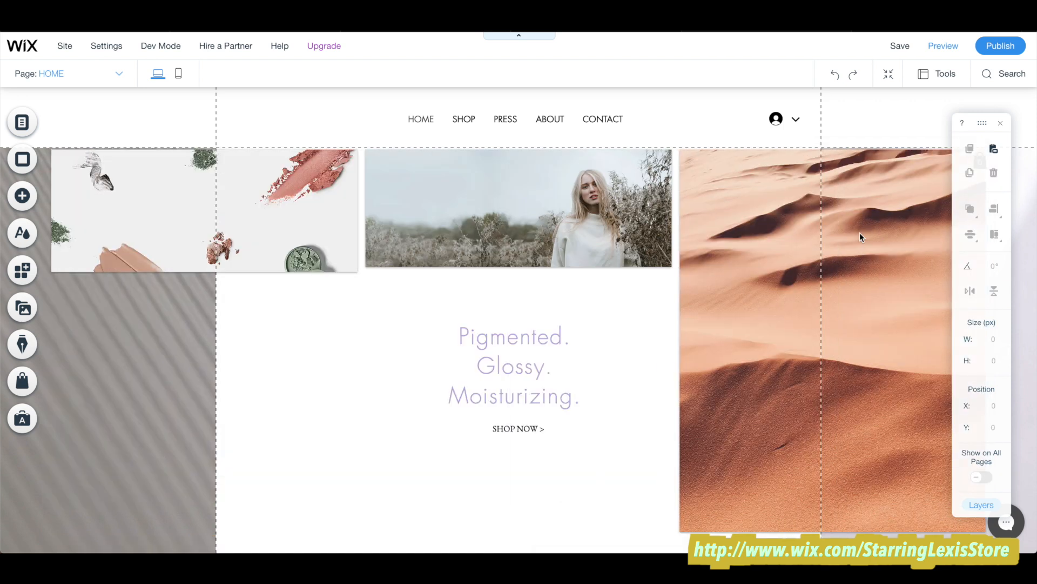
# - Try the overlapping carousel layout with a large center image as the hero gallery's design
pyautogui.click(699, 194)
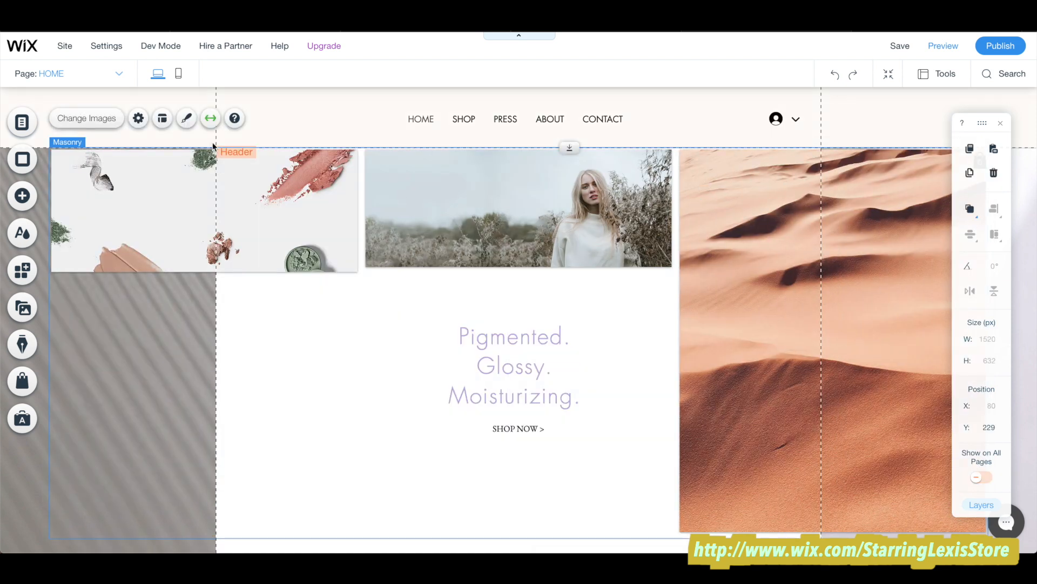
pyautogui.click(187, 118)
pyautogui.scroll(-5, 826, 280)
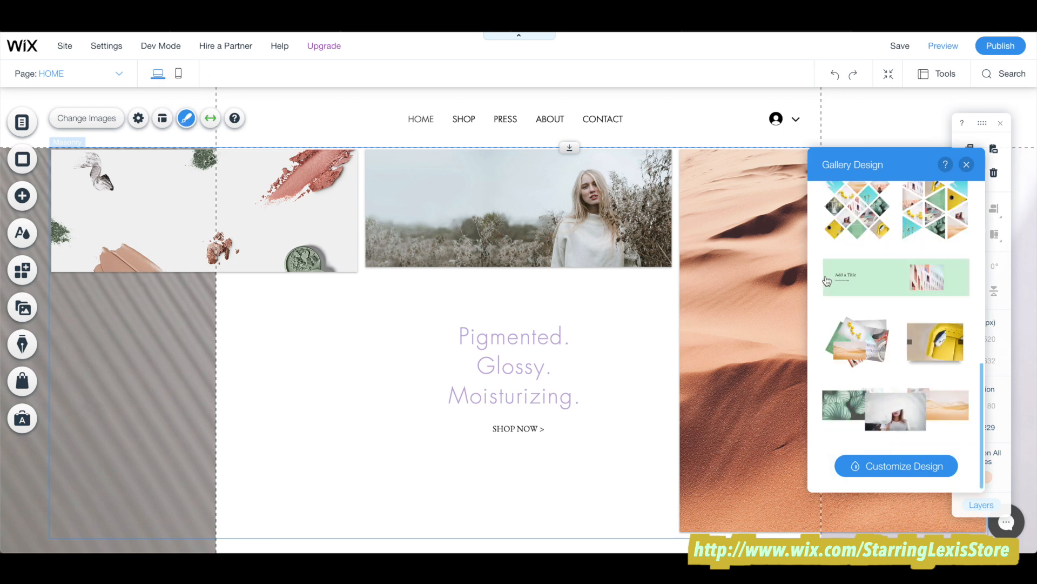
pyautogui.click(866, 398)
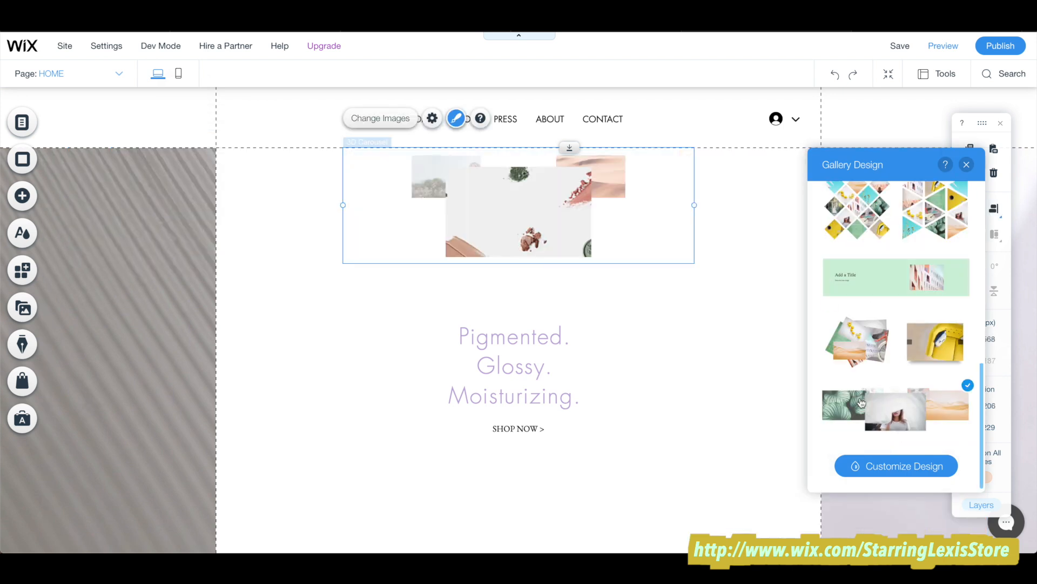
# - Change the hero gallery's design to a slider of circular images and size it about 259 px high above the headline
pyautogui.scroll(5, 865, 378)
pyautogui.click(884, 319)
pyautogui.moveTo(518, 538); pyautogui.dragTo(475, 308)
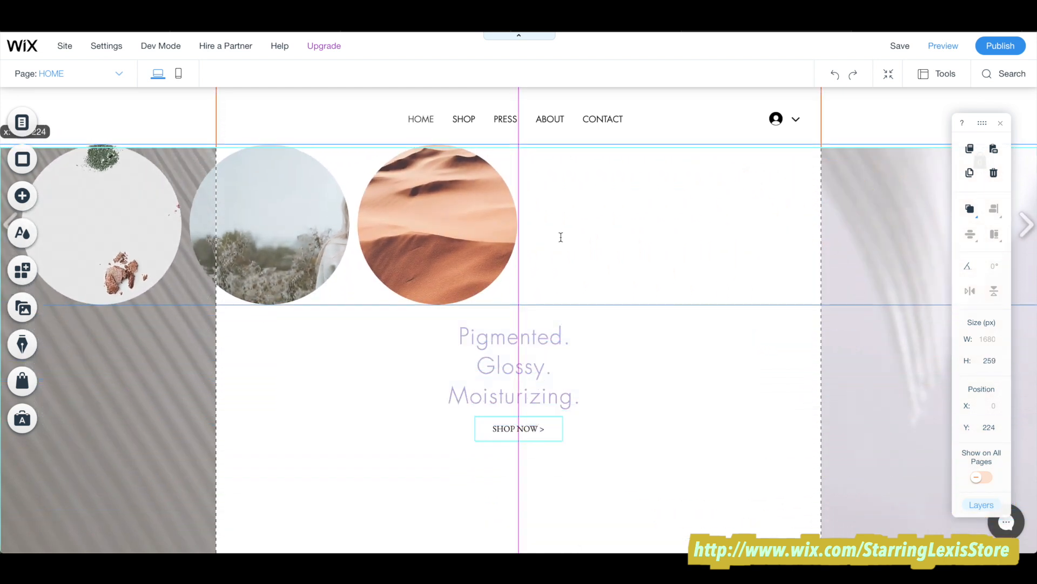
pyautogui.click(179, 76)
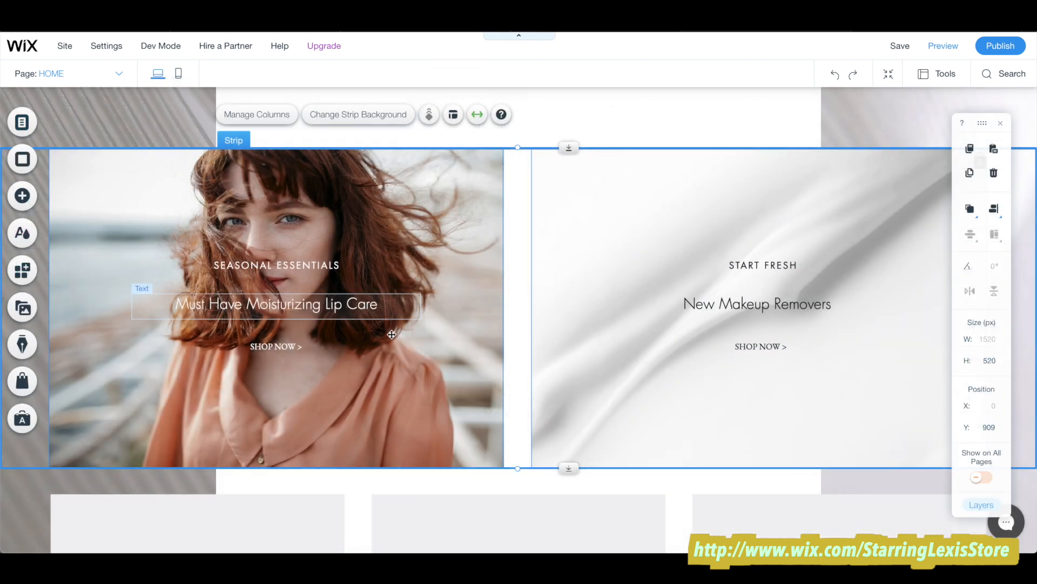
# - Delete the Instagram feed below the "# Join the Nude Makeup Community" heading and move the footer up to close the gap
pyautogui.scroll(-15, 392, 334)
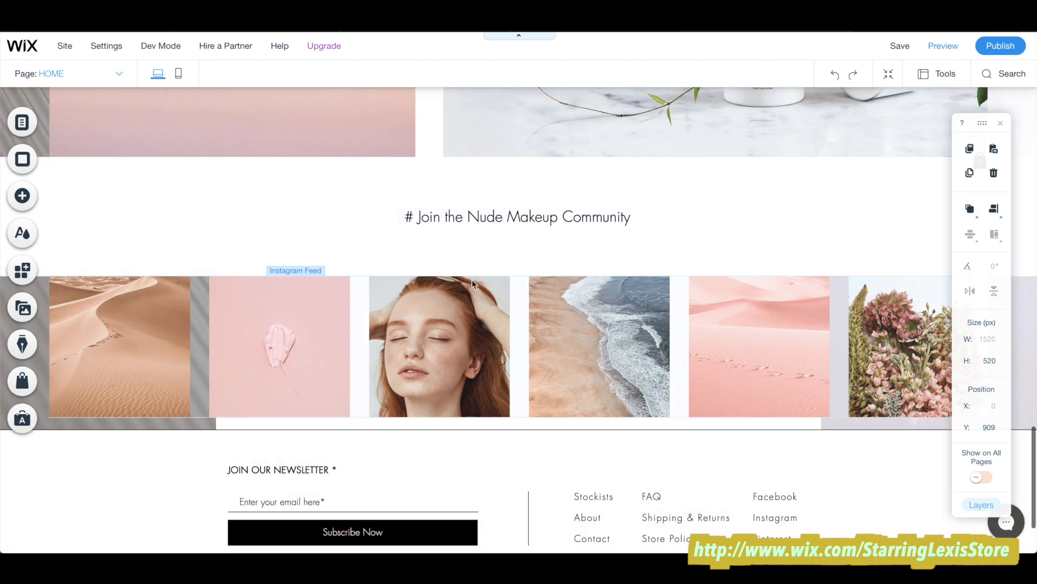
pyautogui.click(466, 302)
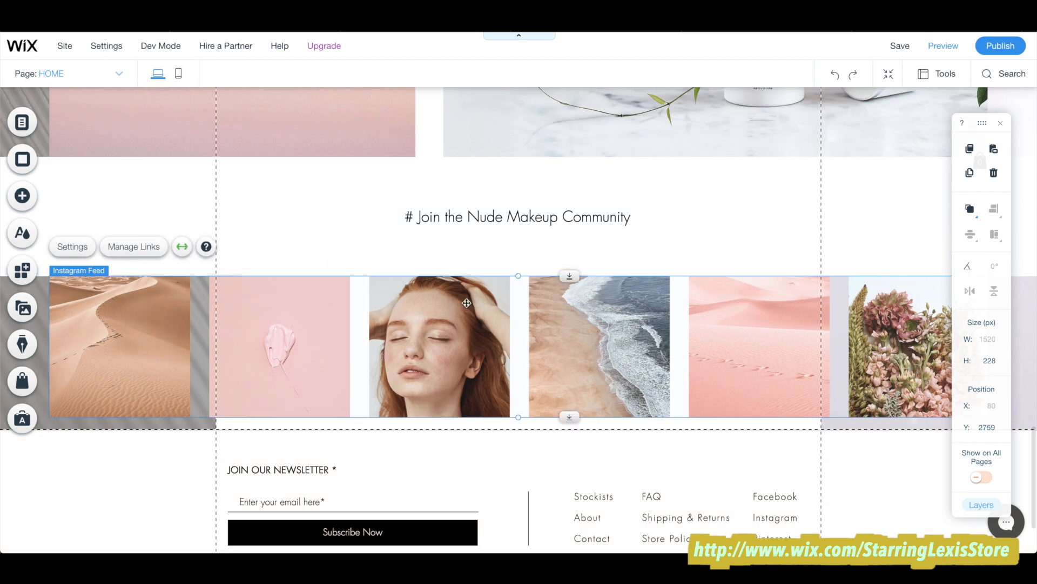
pyautogui.click(993, 172)
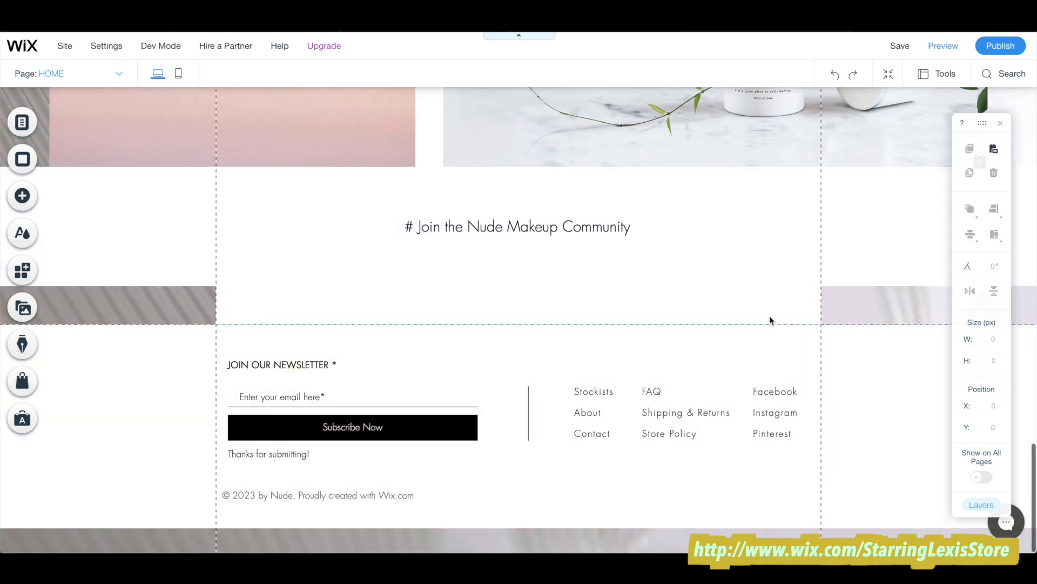
pyautogui.click(528, 322)
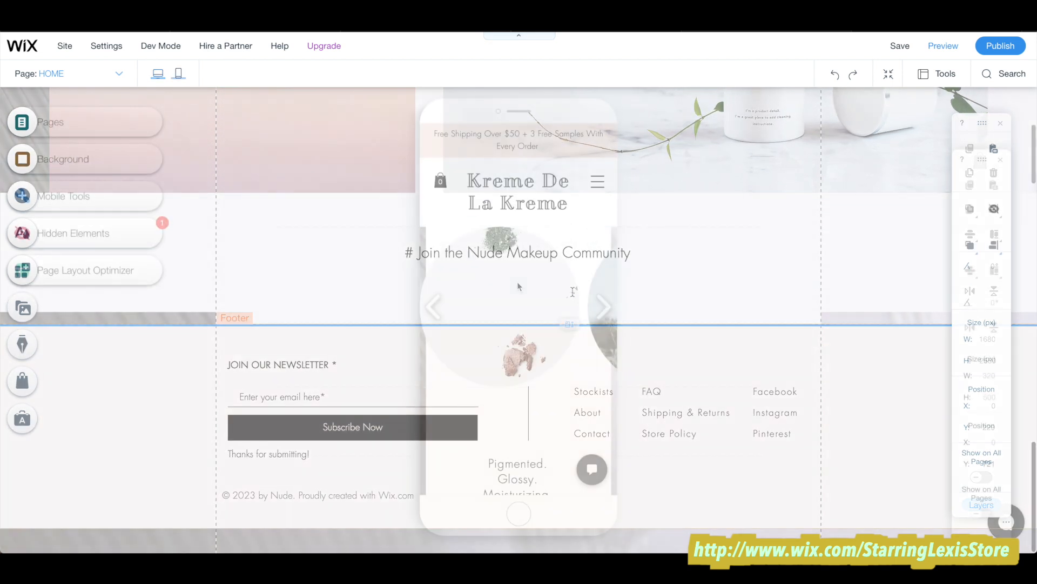
# - Hide the strip containing "Pick Up Your Makeup" and "All About the Base" in the mobile version
pyautogui.scroll(-10, 517, 280)
pyautogui.scroll(-5, 517, 281)
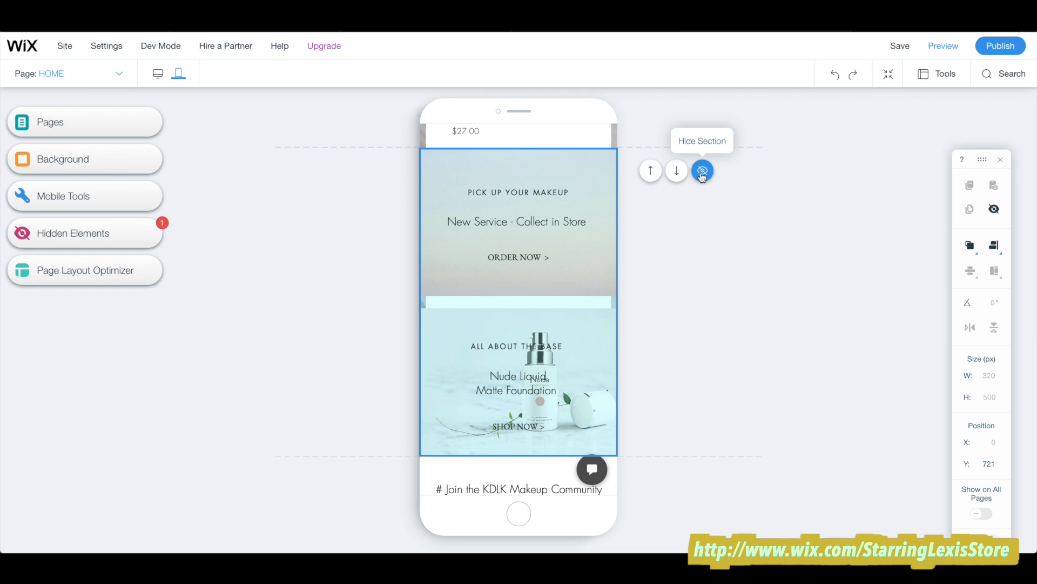
pyautogui.click(703, 172)
pyautogui.scroll(2, 587, 239)
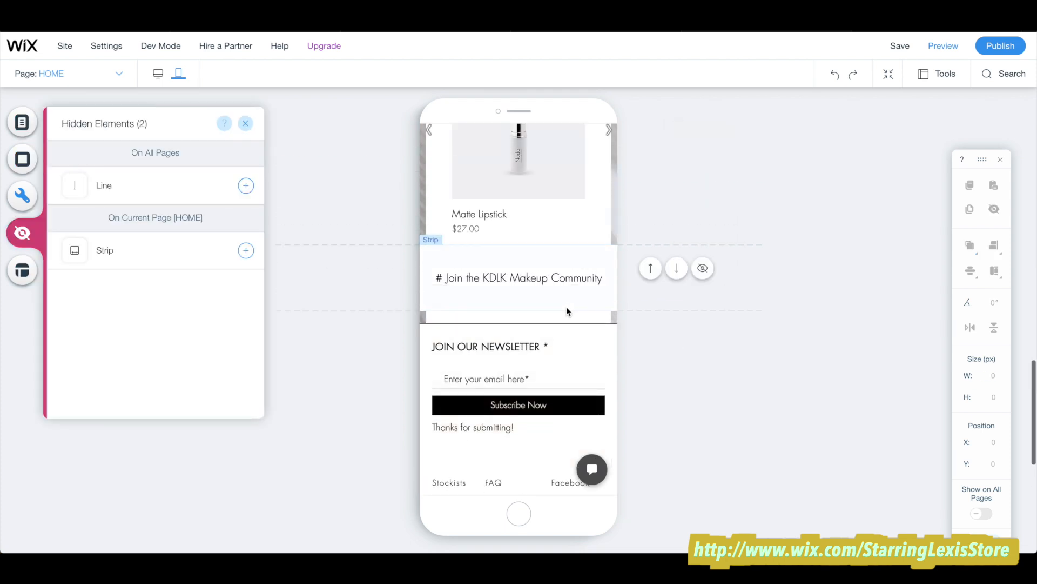
# - Show the hidden line and the hidden strip again in the mobile version
pyautogui.click(246, 185)
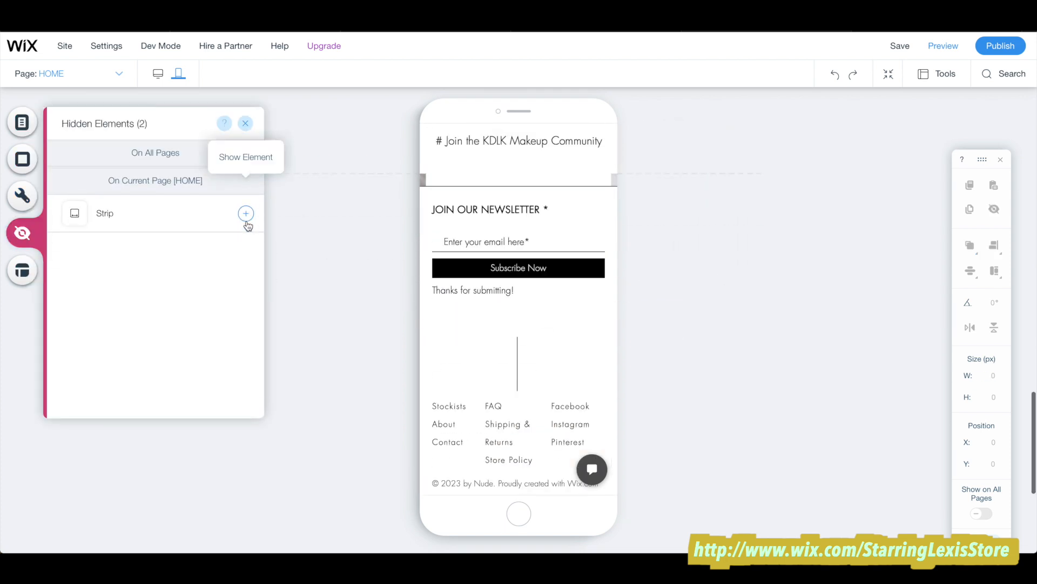
pyautogui.click(246, 186)
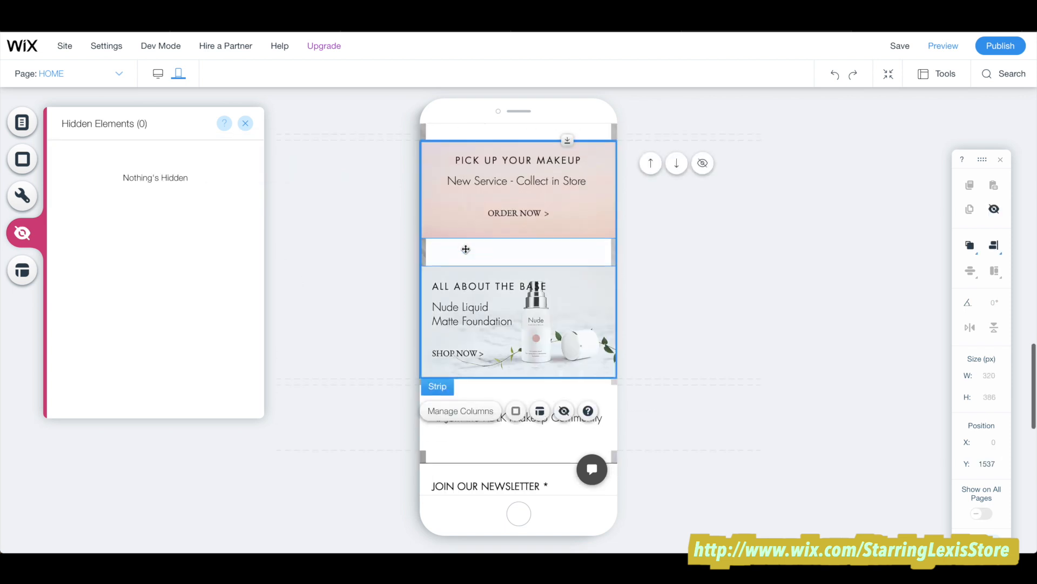
# - In the desktop version, open the background image chooser for the "START FRESH" column and go to the site files
pyautogui.scroll(10, 466, 249)
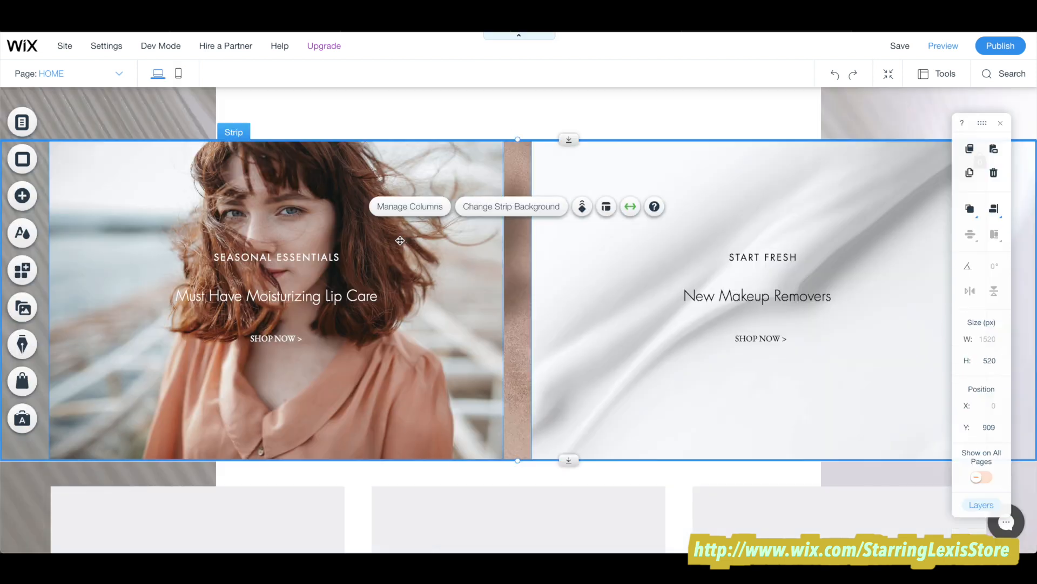
pyautogui.click(651, 255)
pyautogui.click(641, 325)
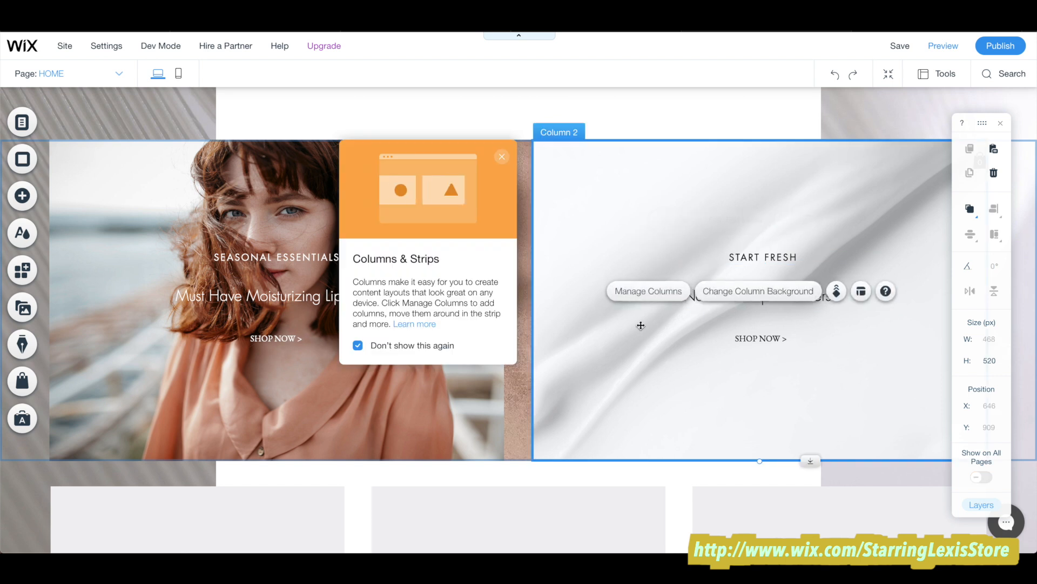
pyautogui.click(747, 292)
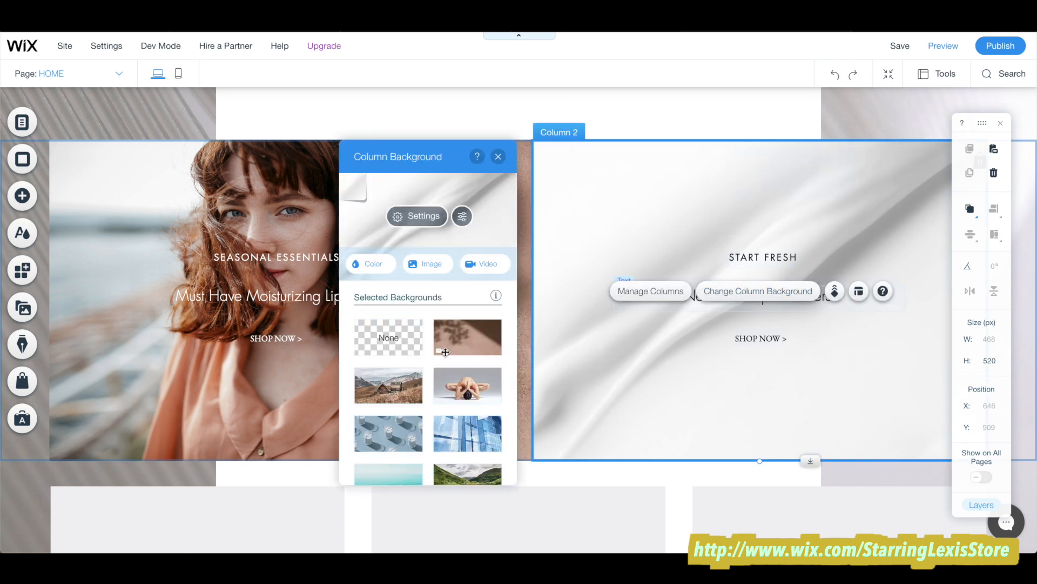
pyautogui.click(440, 270)
pyautogui.click(77, 189)
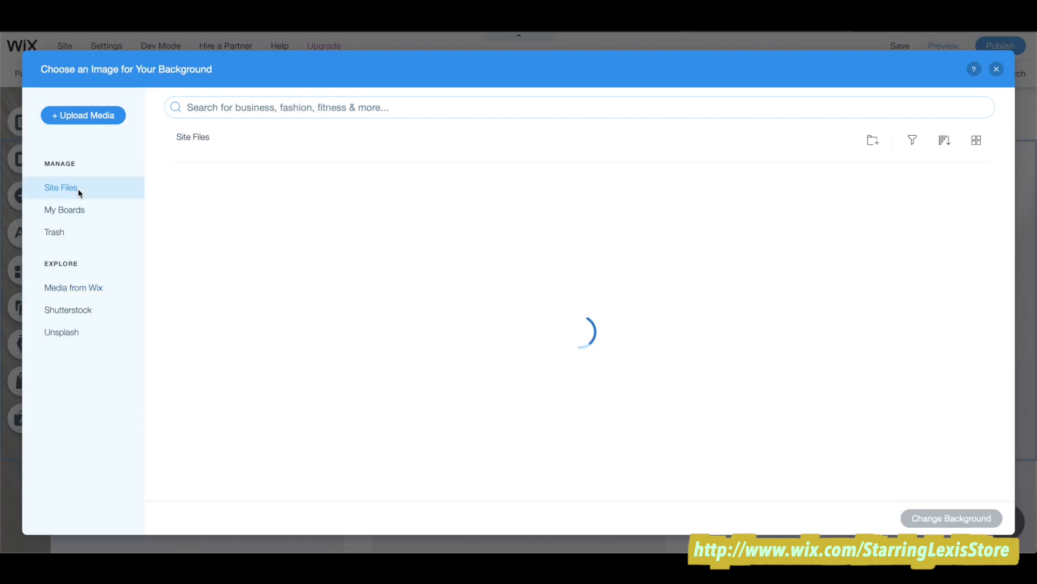
pyautogui.click(91, 231)
pyautogui.click(89, 210)
pyautogui.click(96, 188)
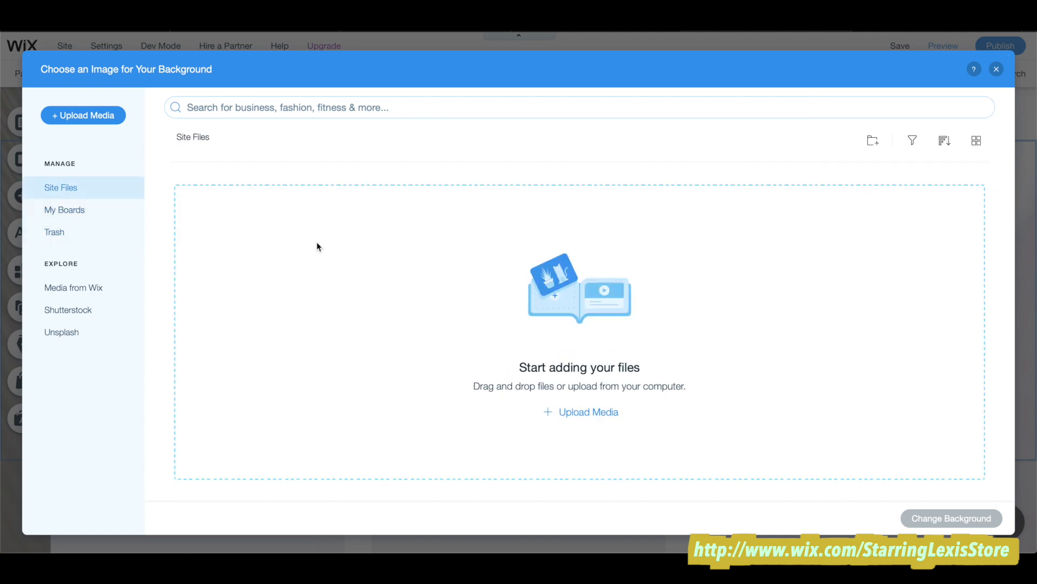
pyautogui.click(596, 421)
pyautogui.click(531, 326)
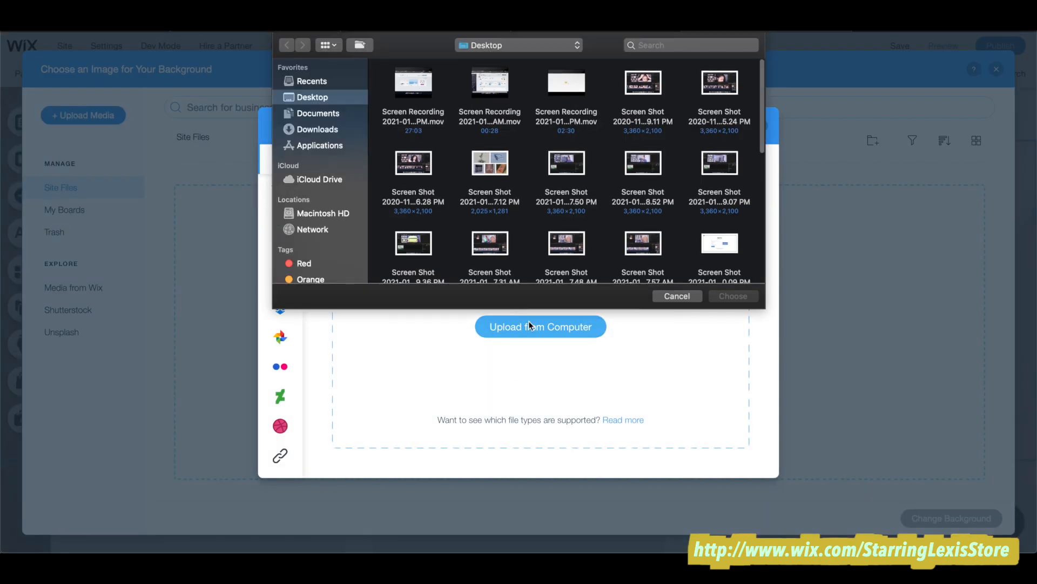
pyautogui.click(425, 176)
pyautogui.click(723, 296)
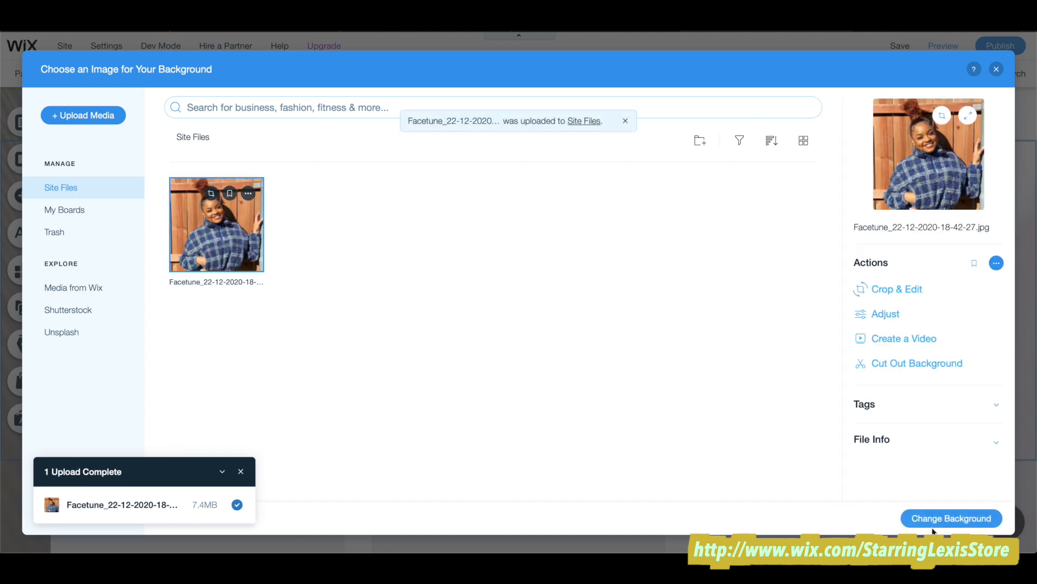
pyautogui.click(951, 518)
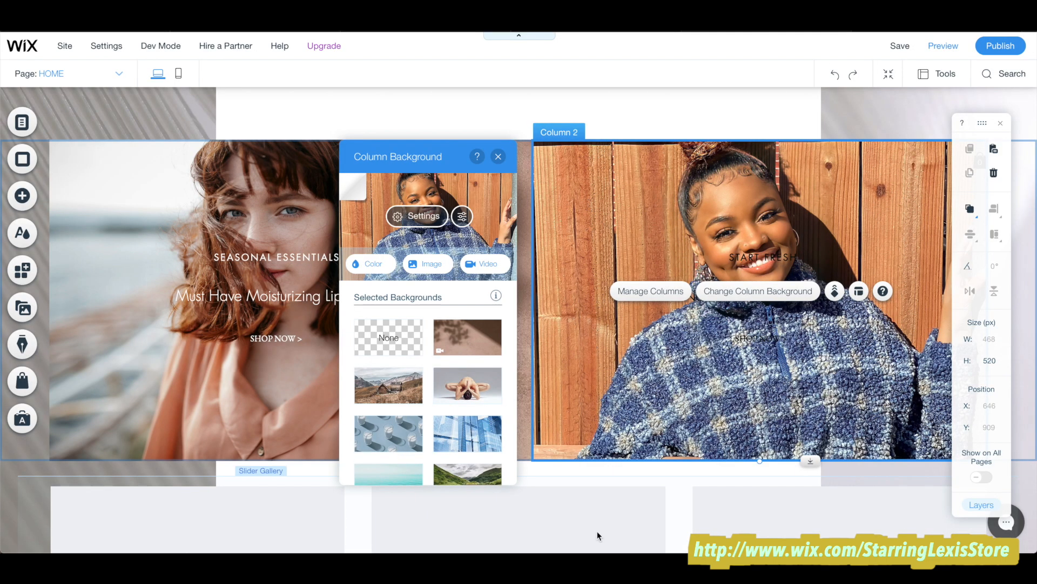
# - Make the "START FRESH" text white and bold, and move it to the column's upper edge beside the model's head
pyautogui.click(778, 257)
pyautogui.click(673, 220)
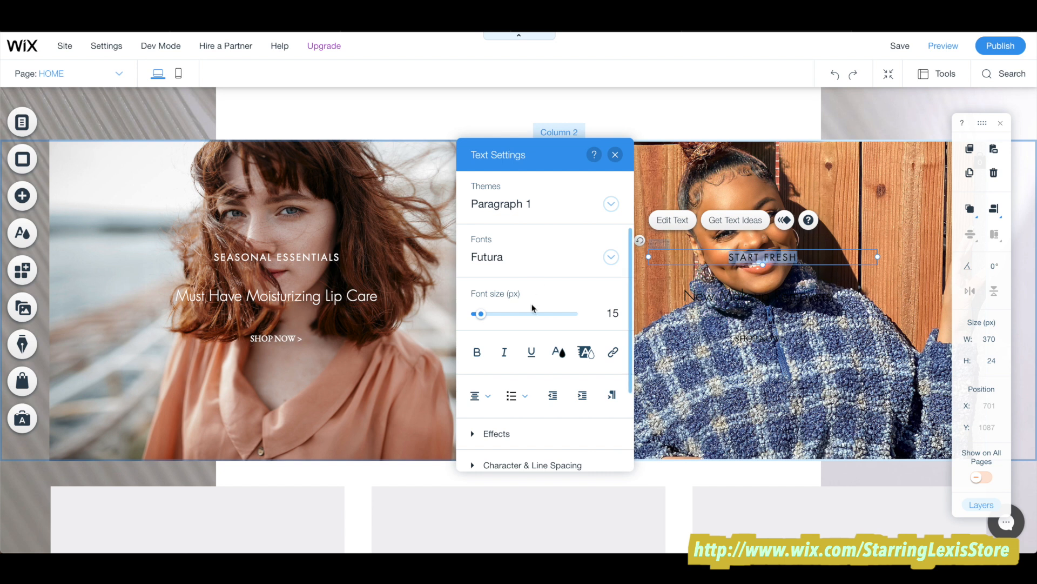
pyautogui.click(558, 351)
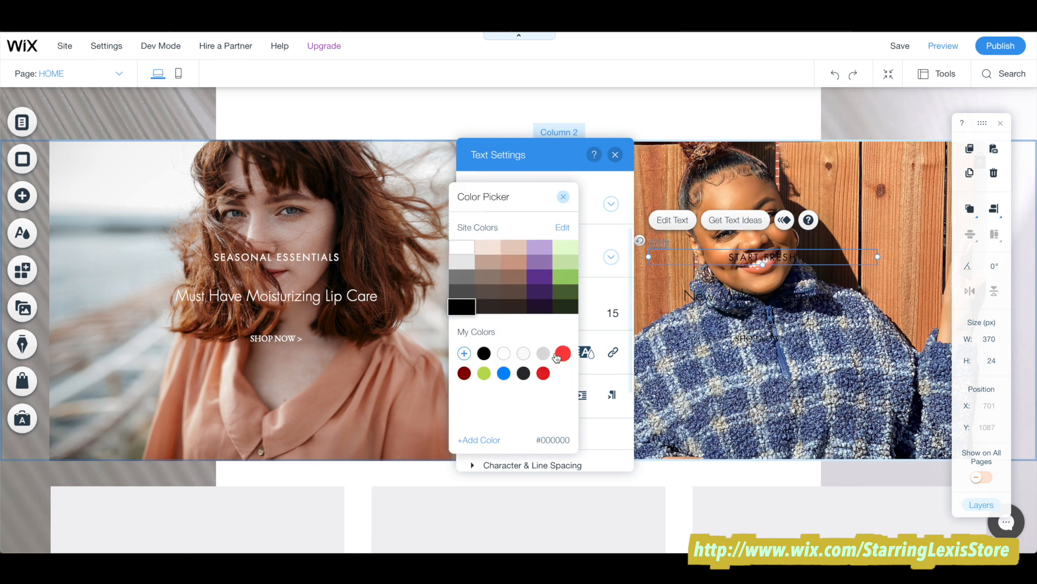
pyautogui.click(564, 198)
pyautogui.click(477, 352)
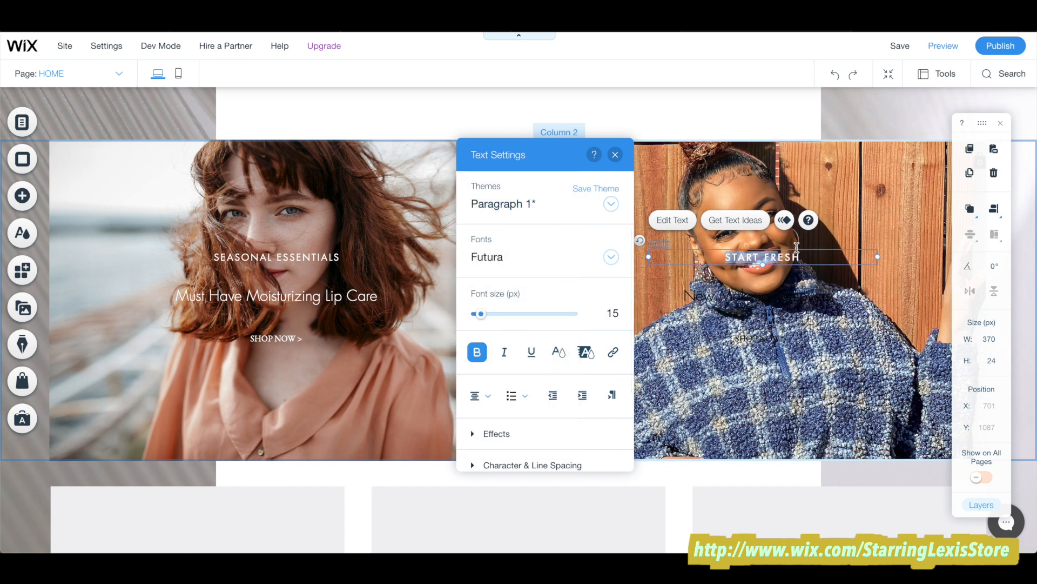
pyautogui.moveTo(797, 247); pyautogui.dragTo(886, 164)
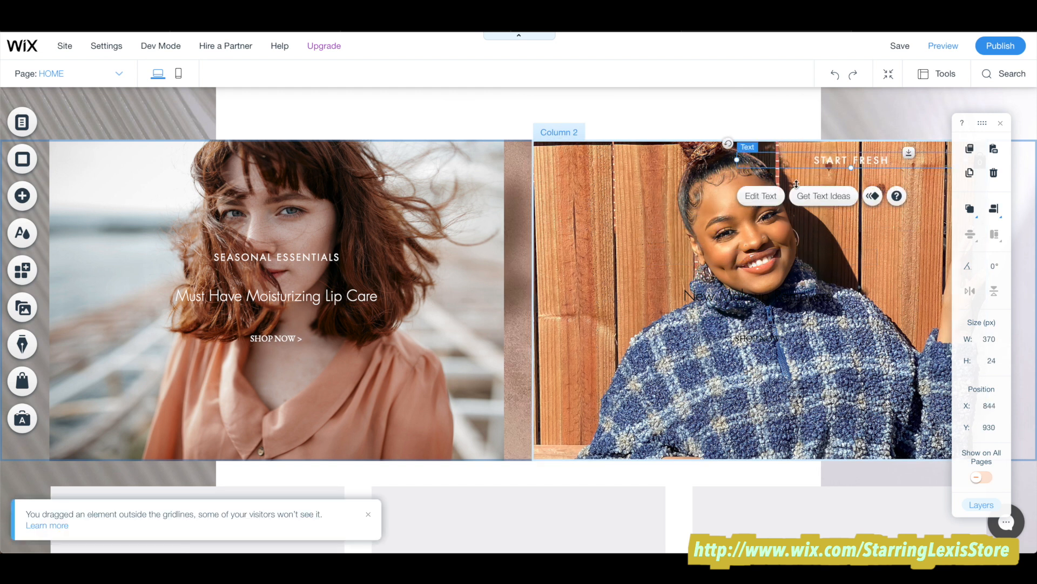
# - Upload IMG_3999.heic from the computer and set it as the background of the "SEASONAL ESSENTIALS" column
pyautogui.click(481, 249)
pyautogui.click(532, 233)
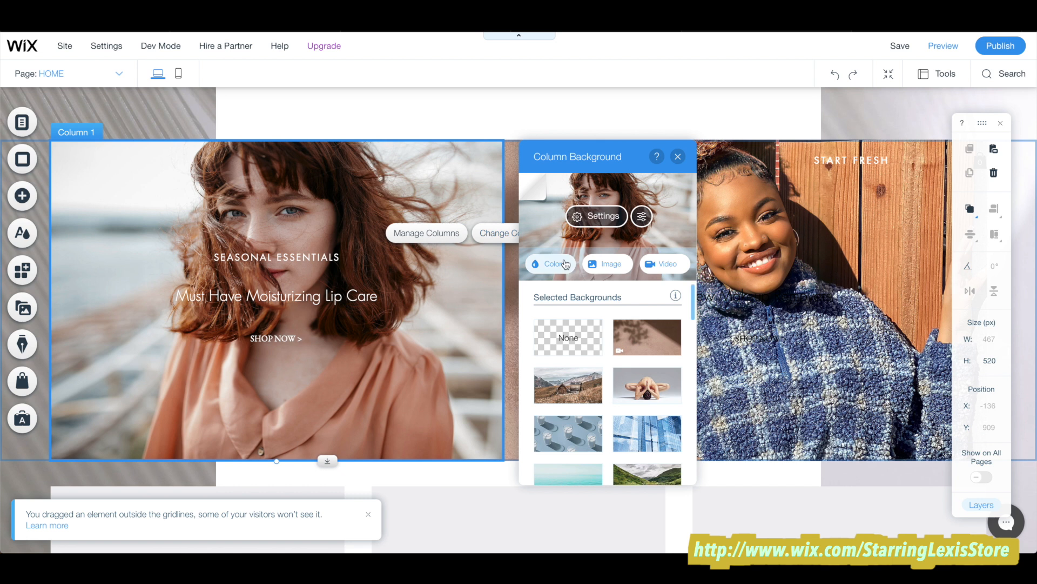
pyautogui.click(606, 263)
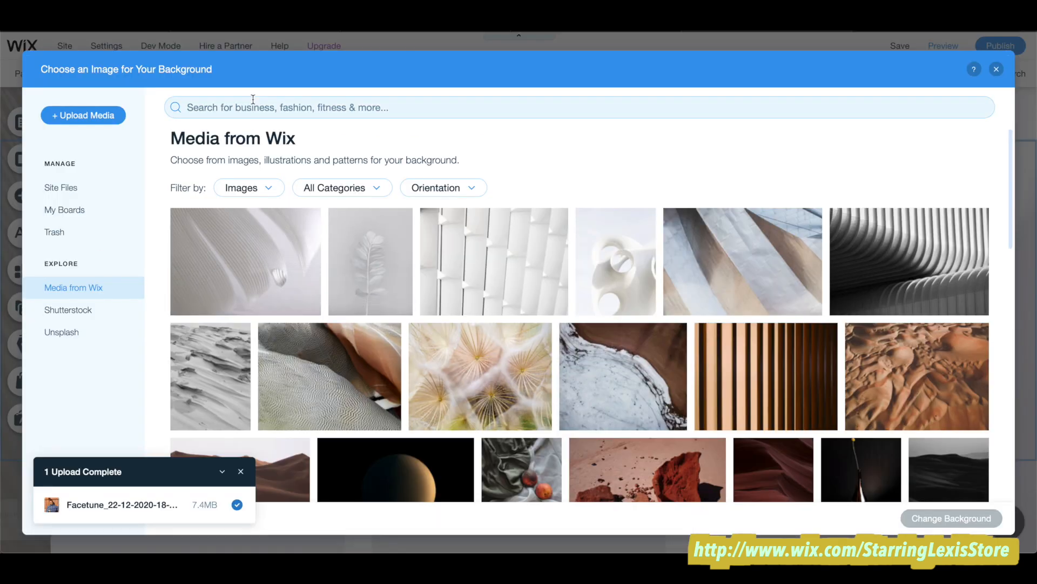
pyautogui.click(62, 187)
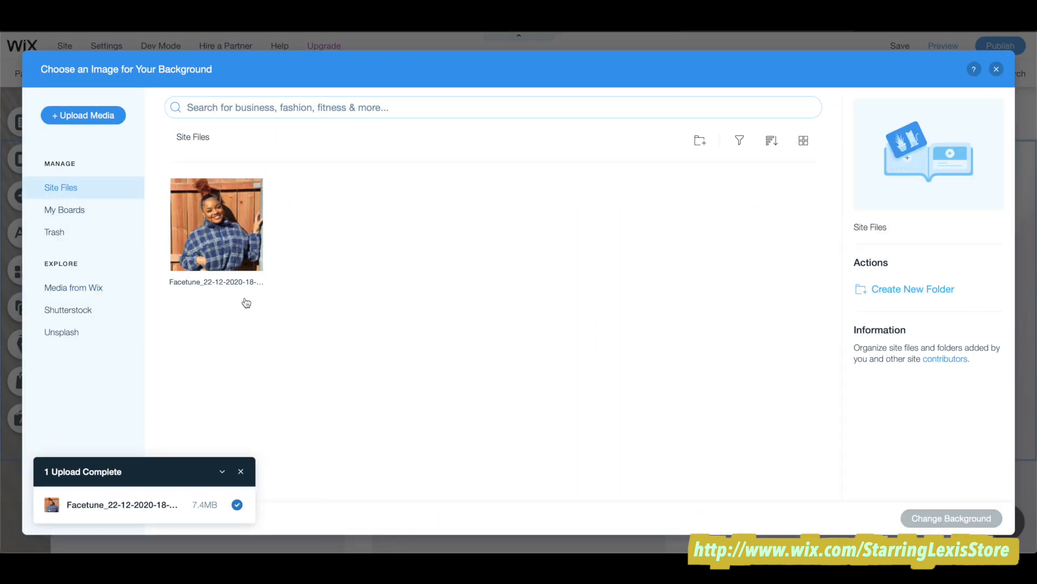
pyautogui.click(100, 117)
pyautogui.click(541, 326)
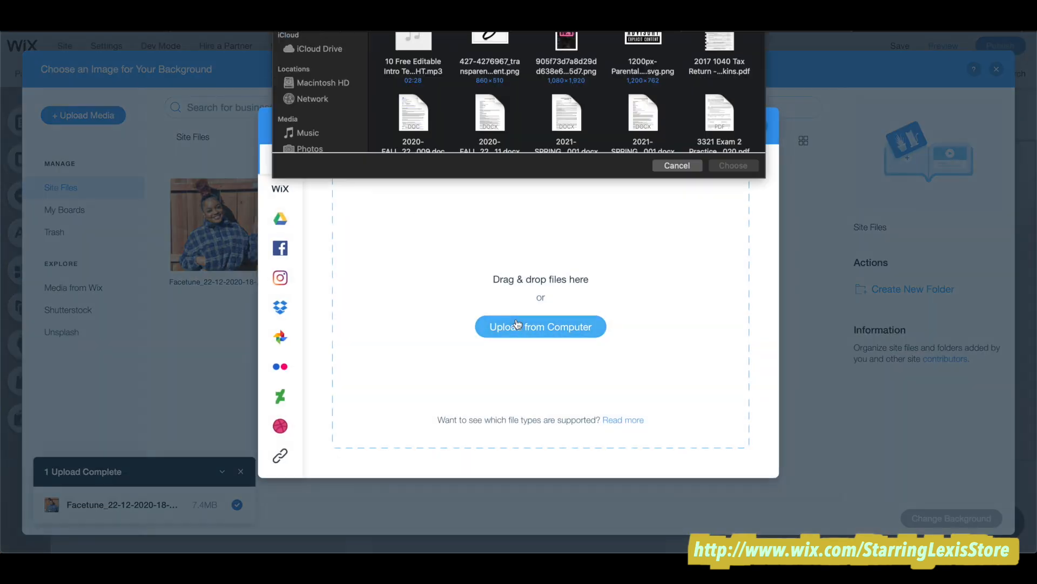
pyautogui.click(724, 149)
pyautogui.click(733, 296)
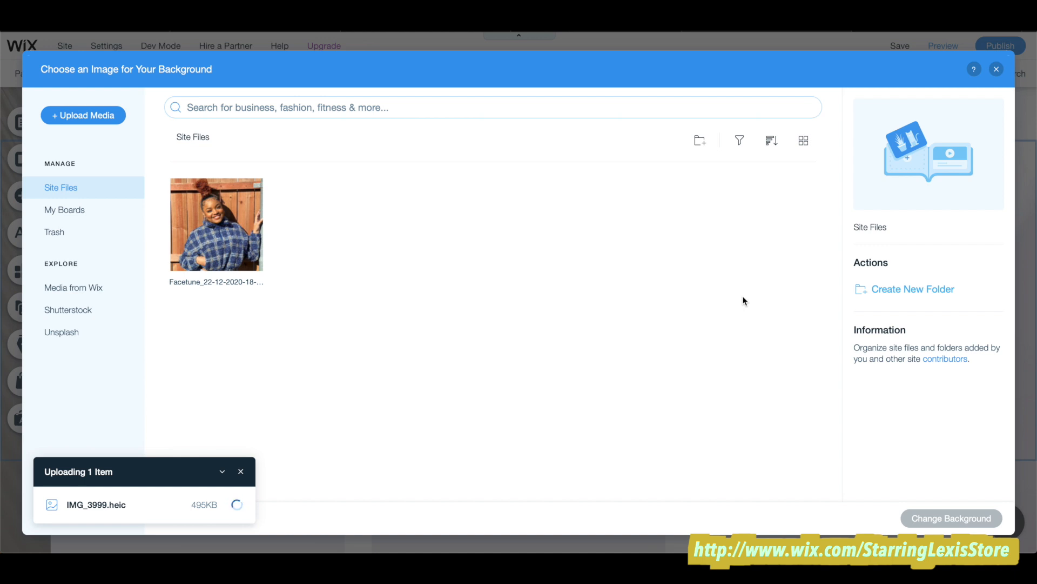
pyautogui.click(940, 517)
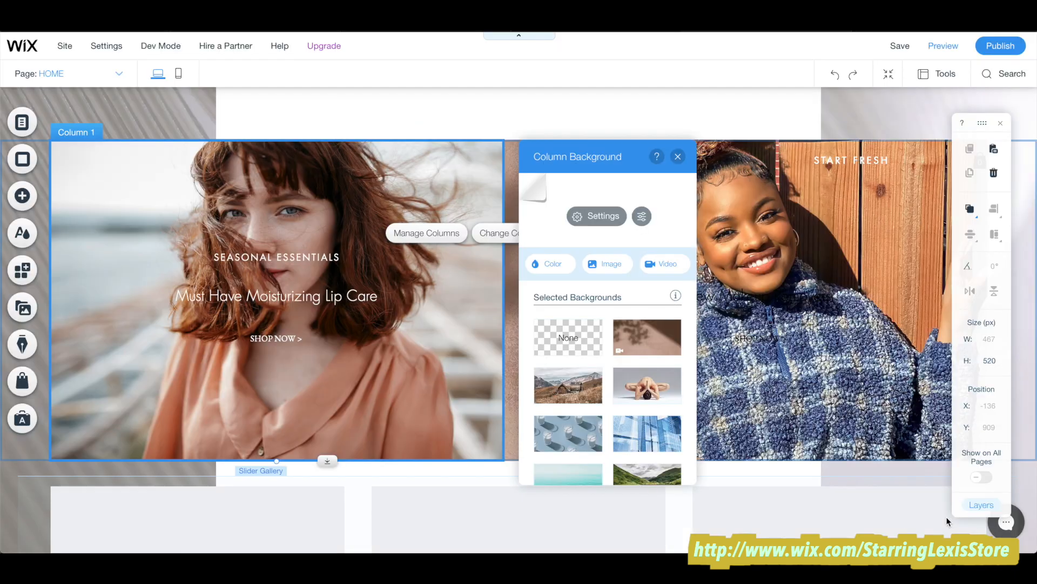
# - Move the "SEASONAL ESSENTIALS" text to the upper edge of its column and change its color to black
pyautogui.click(297, 256)
pyautogui.moveTo(296, 257); pyautogui.dragTo(304, 157)
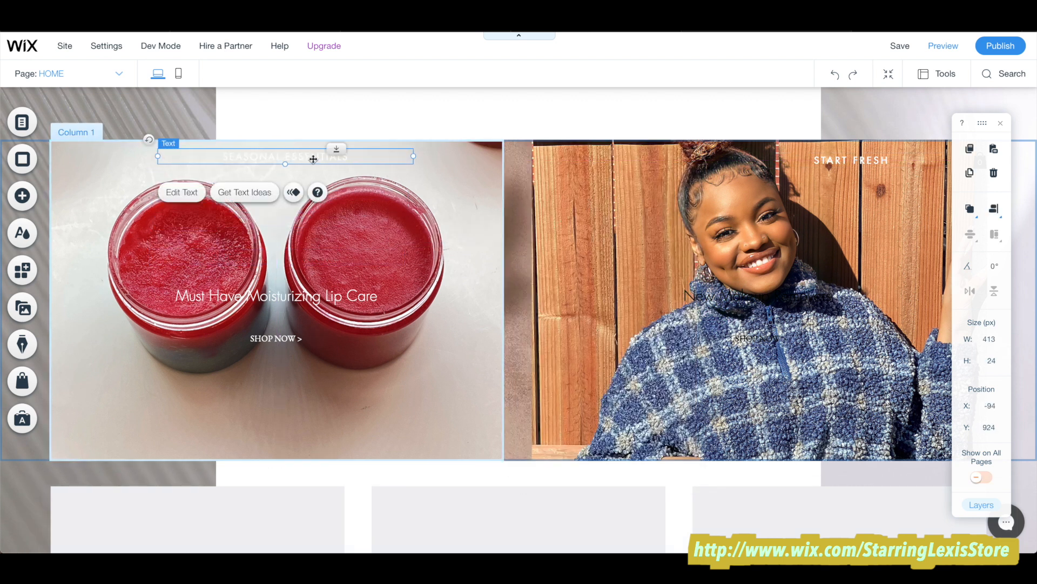
pyautogui.doubleClick(304, 156)
pyautogui.click(531, 365)
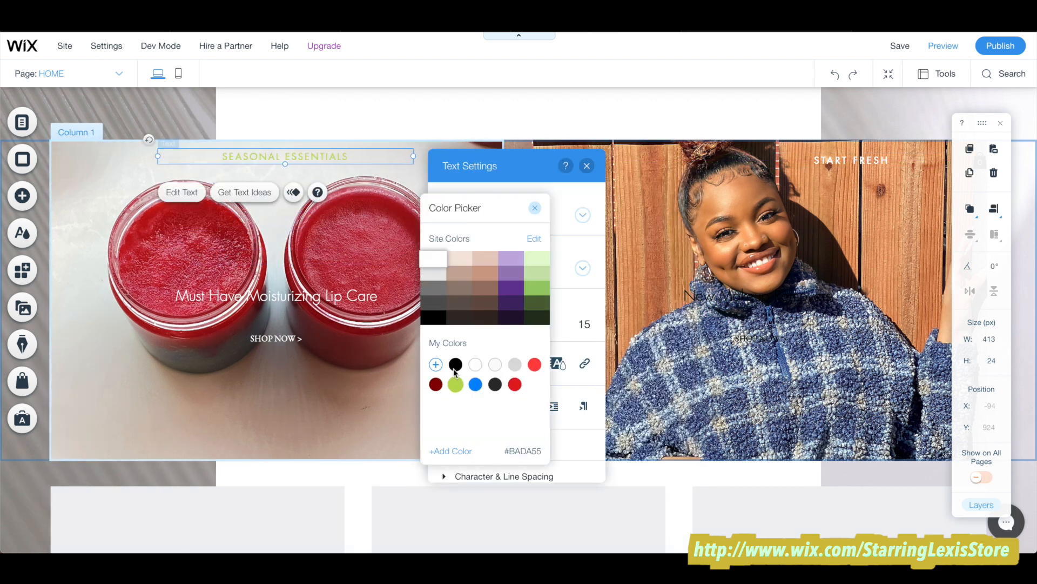
# - Change the "Must Have Moisturizing Lip Care" text to a near-black color and give it an off-white #FAFAFA highlight
pyautogui.click(298, 302)
pyautogui.doubleClick(298, 302)
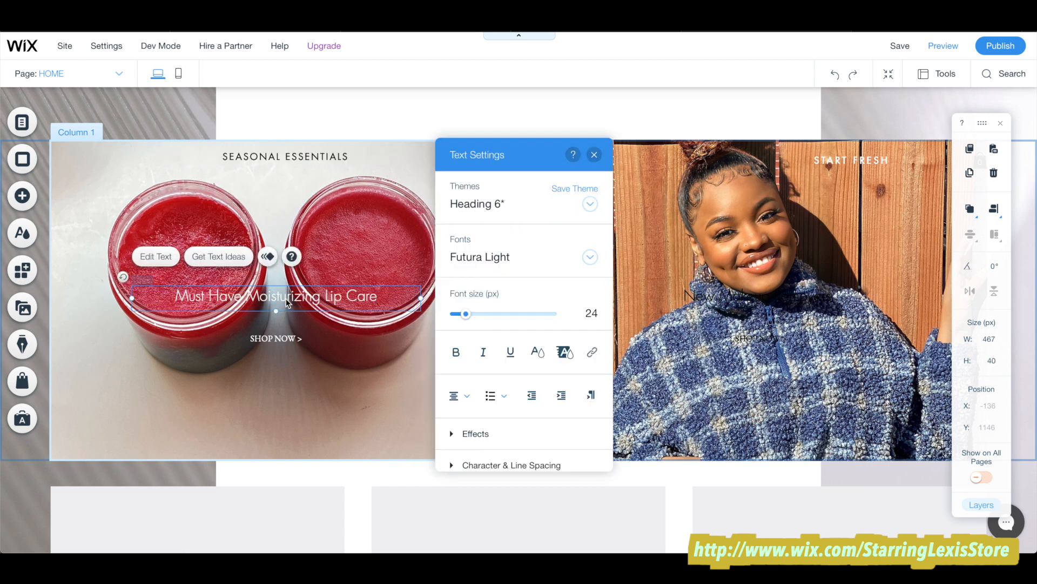
pyautogui.click(538, 352)
pyautogui.click(502, 372)
pyautogui.click(565, 354)
pyautogui.click(566, 354)
pyautogui.click(507, 354)
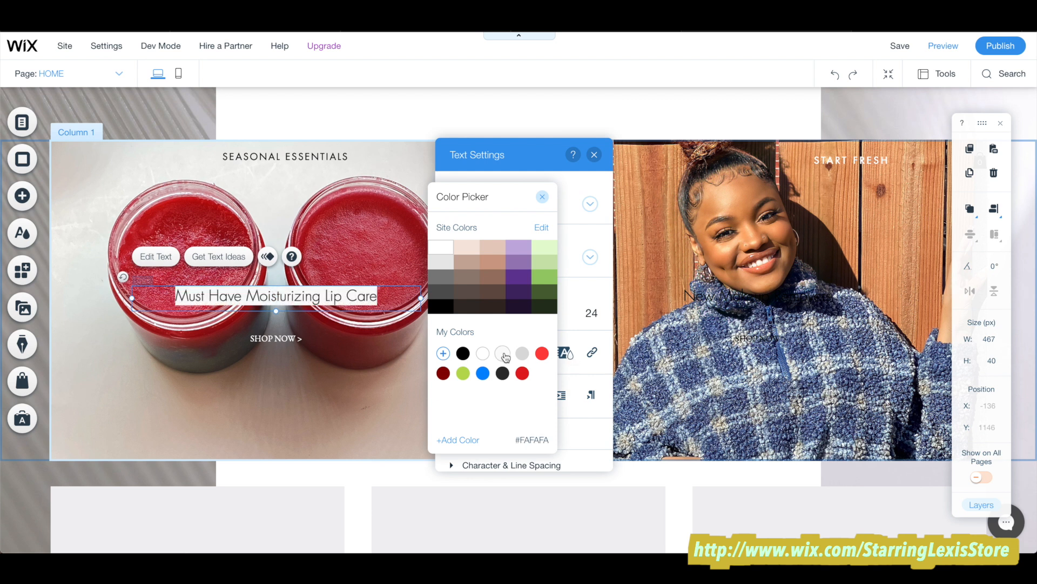
# - Align "SEASONAL ESSENTIALS" with "START FRESH", place "Must Have Moisturizing Lip Care" directly beneath it, and lower the column's "SHOP NOW >" text below the jars
pyautogui.click(294, 411)
pyautogui.click(291, 408)
pyautogui.moveTo(296, 158); pyautogui.dragTo(296, 162)
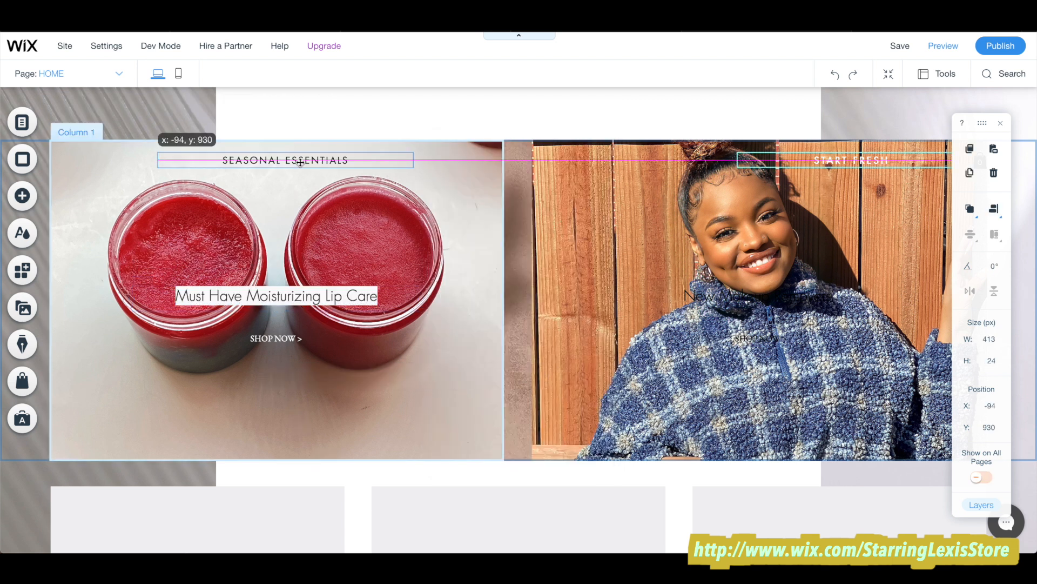
pyautogui.moveTo(296, 303); pyautogui.dragTo(297, 188)
pyautogui.click(283, 308)
pyautogui.moveTo(283, 308); pyautogui.dragTo(284, 363)
# - Move the second column's "SHOP NOW >" directly beneath "START FRESH" and give the "START FRESH" text a lavender #C4AEDD highlight
pyautogui.moveTo(755, 326); pyautogui.dragTo(864, 179)
pyautogui.click(851, 160)
pyautogui.click(761, 196)
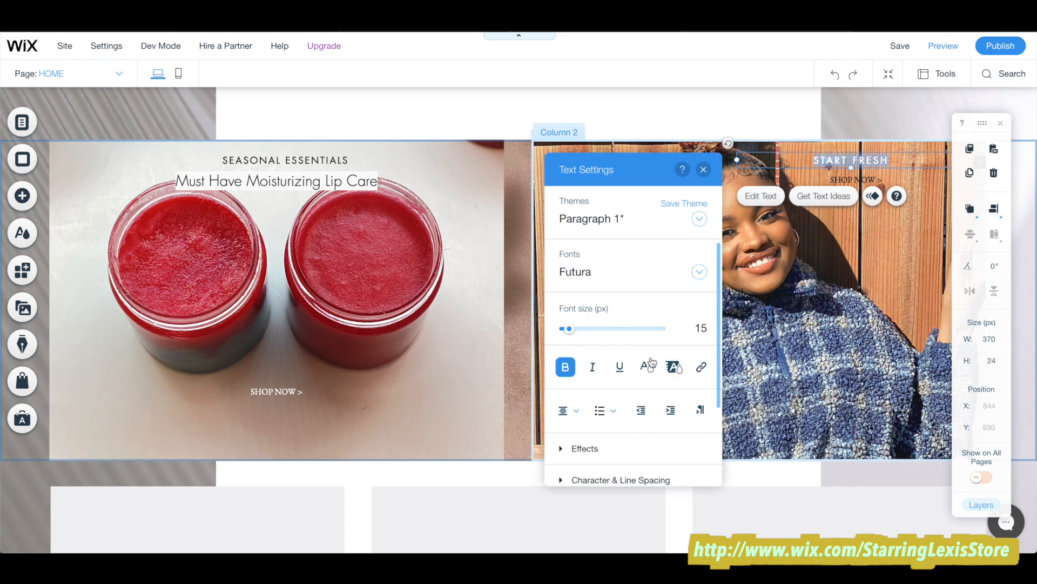
pyautogui.click(676, 367)
pyautogui.click(628, 292)
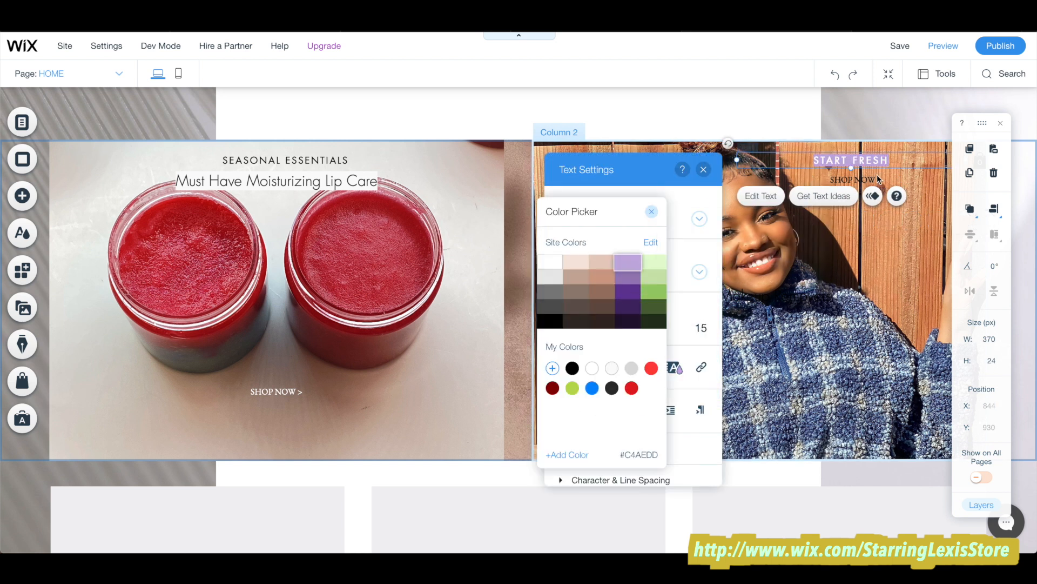
pyautogui.click(901, 264)
# - In the mobile version, move "START FRESH" and its "SHOP NOW >" text beside the model's head
pyautogui.scroll(-5, 900, 263)
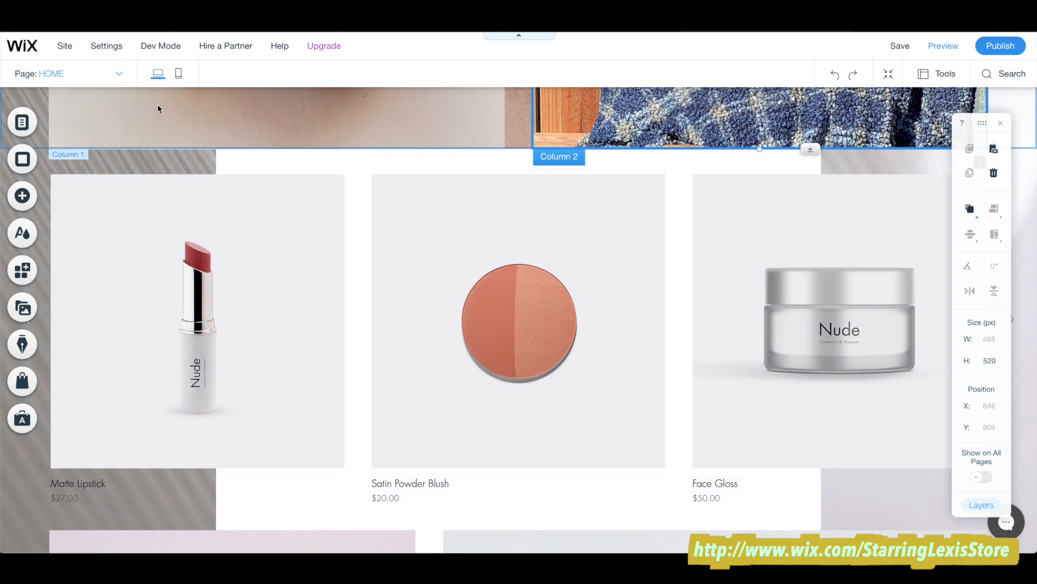
pyautogui.click(180, 81)
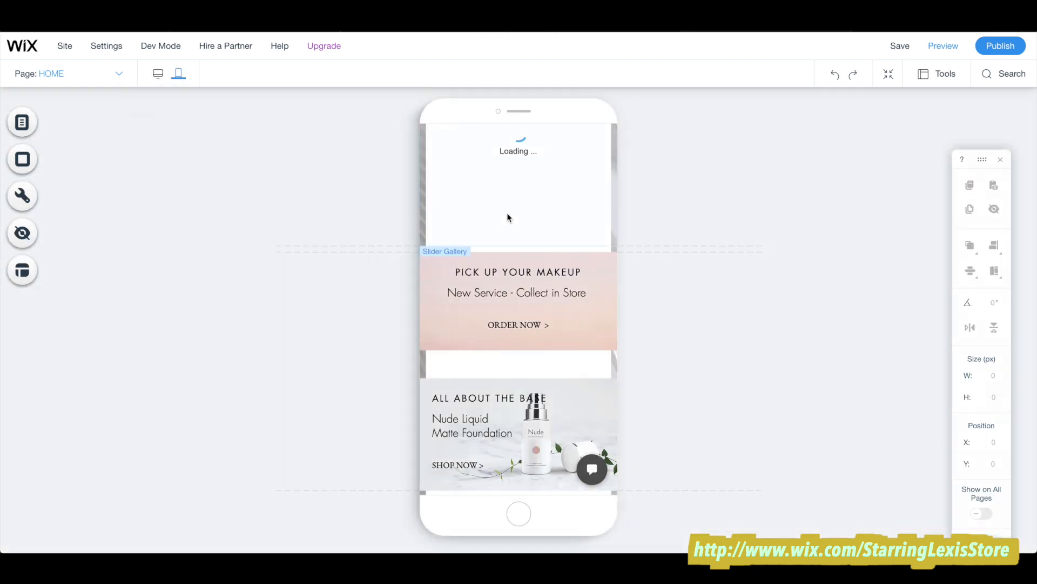
pyautogui.scroll(-7, 508, 217)
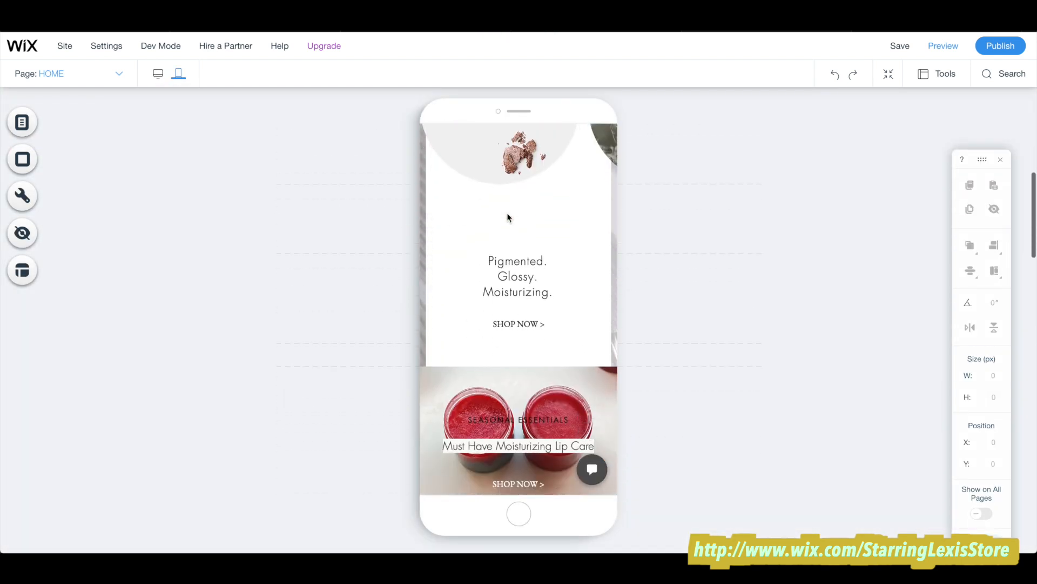
pyautogui.scroll(-5, 508, 216)
pyautogui.moveTo(520, 155); pyautogui.dragTo(574, 159)
pyautogui.moveTo(512, 279); pyautogui.dragTo(562, 193)
# - Hide the "New Makeup Removers" text from the mobile version of the home page
pyautogui.click(474, 243)
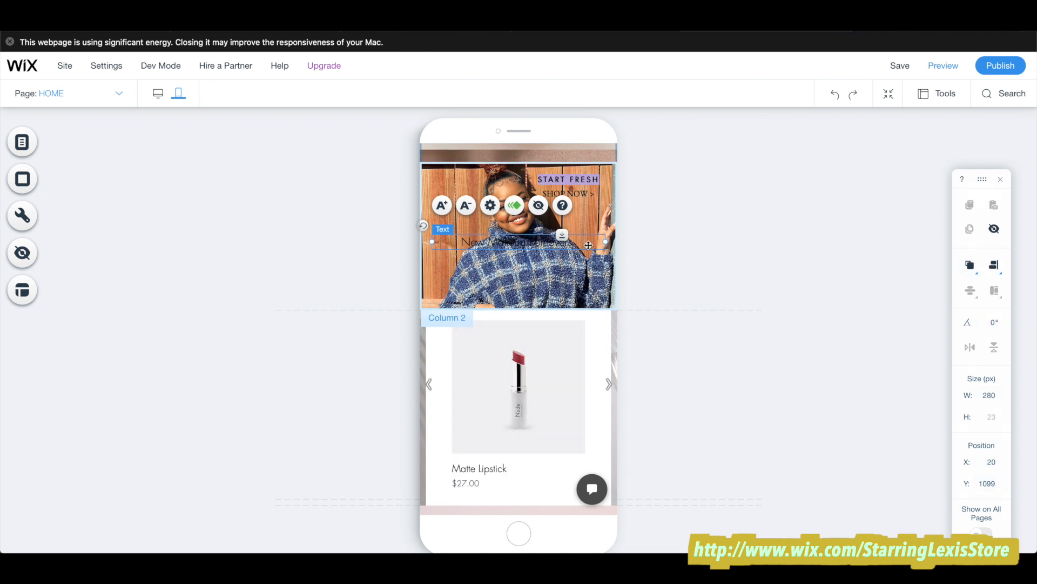
pyautogui.click(539, 207)
pyautogui.scroll(-6, 578, 349)
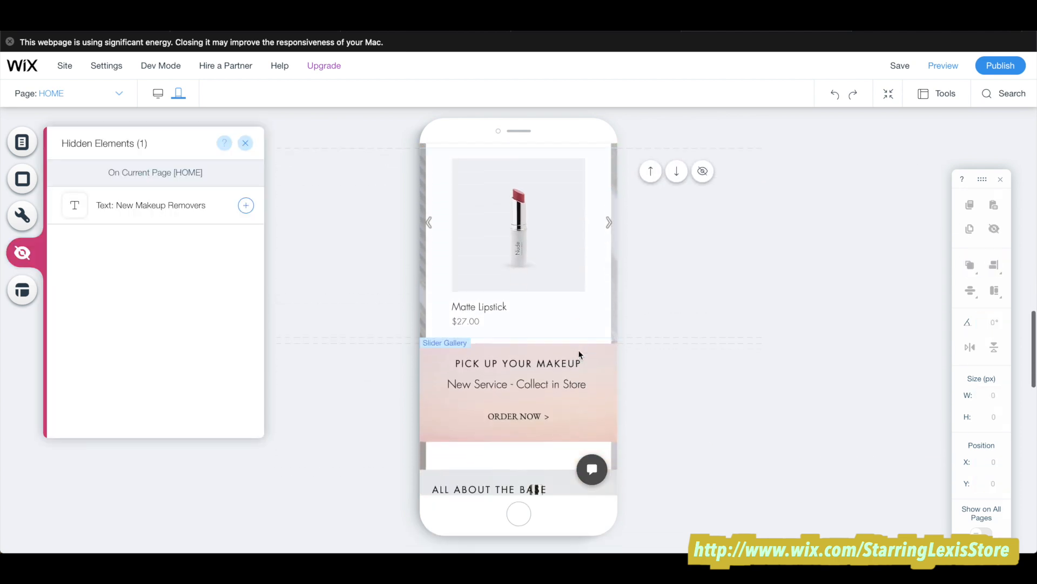
pyautogui.scroll(-3, 579, 355)
pyautogui.scroll(10, 579, 355)
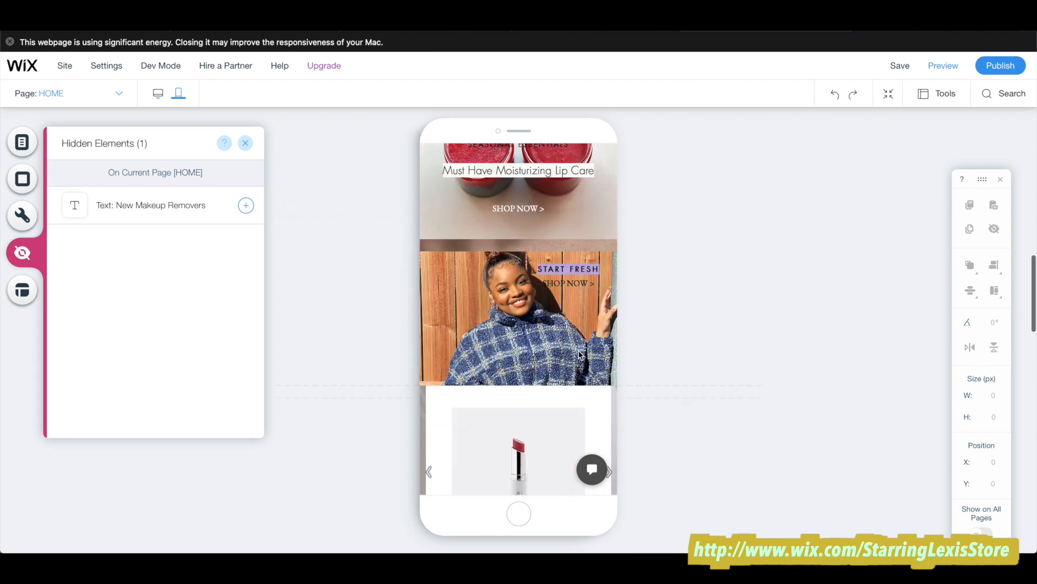
pyautogui.scroll(6, 578, 350)
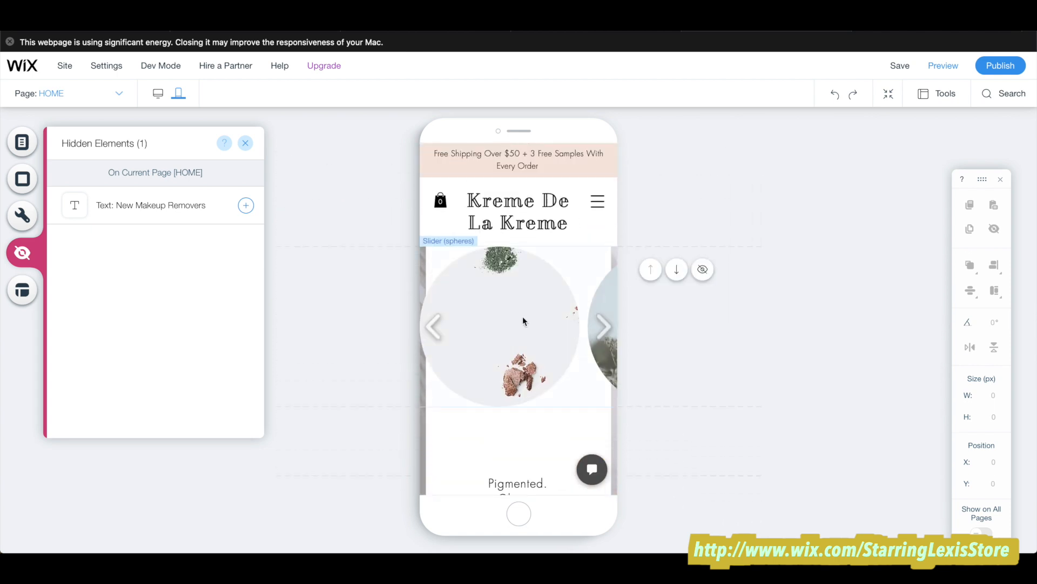
pyautogui.click(523, 321)
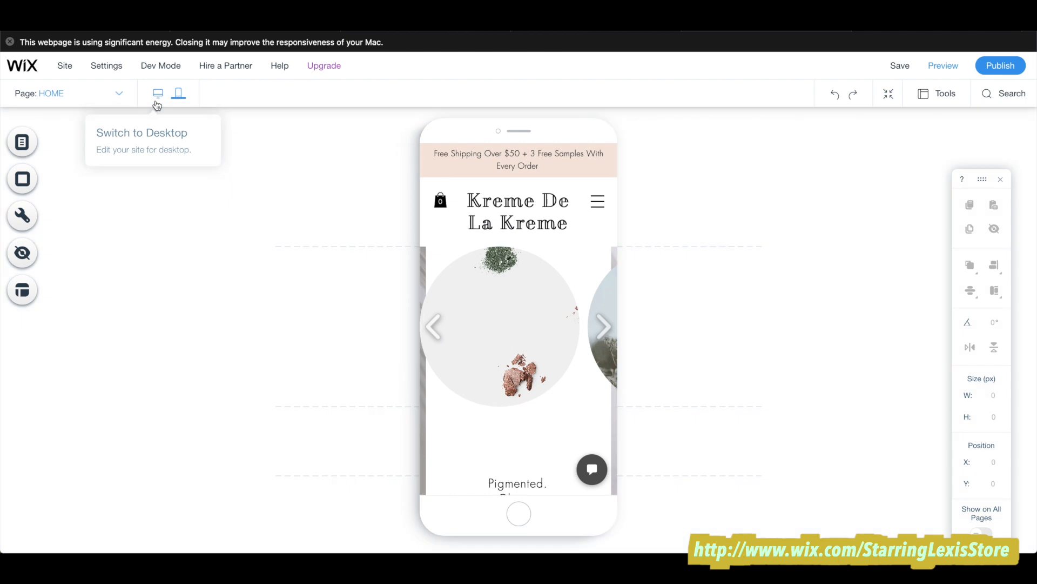
# - In the desktop version, replace the slider gallery's second image with the Wix media "Makeup" powder compact photo found by searching "makeup"
pyautogui.click(157, 102)
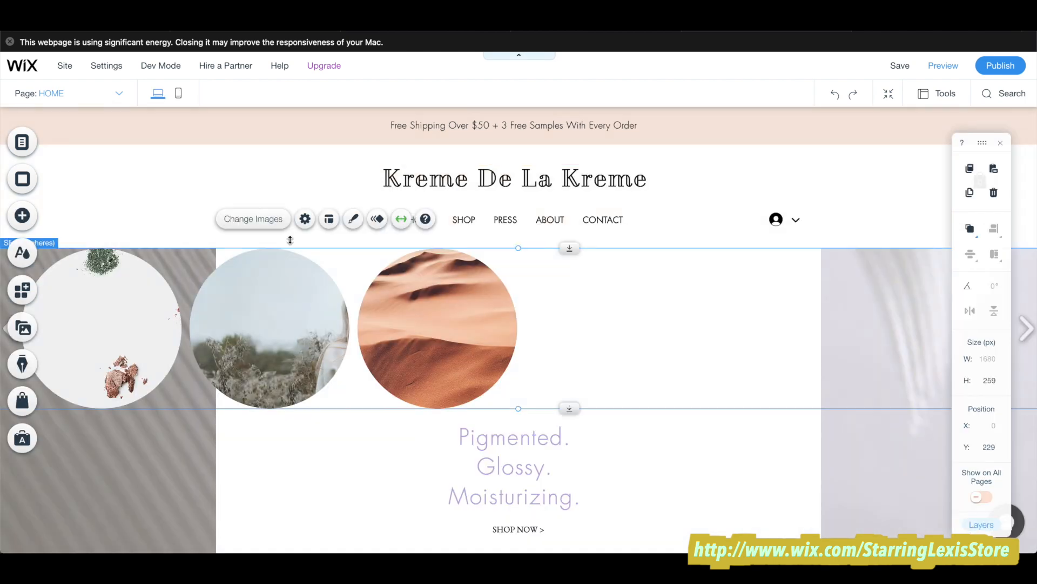
pyautogui.click(276, 223)
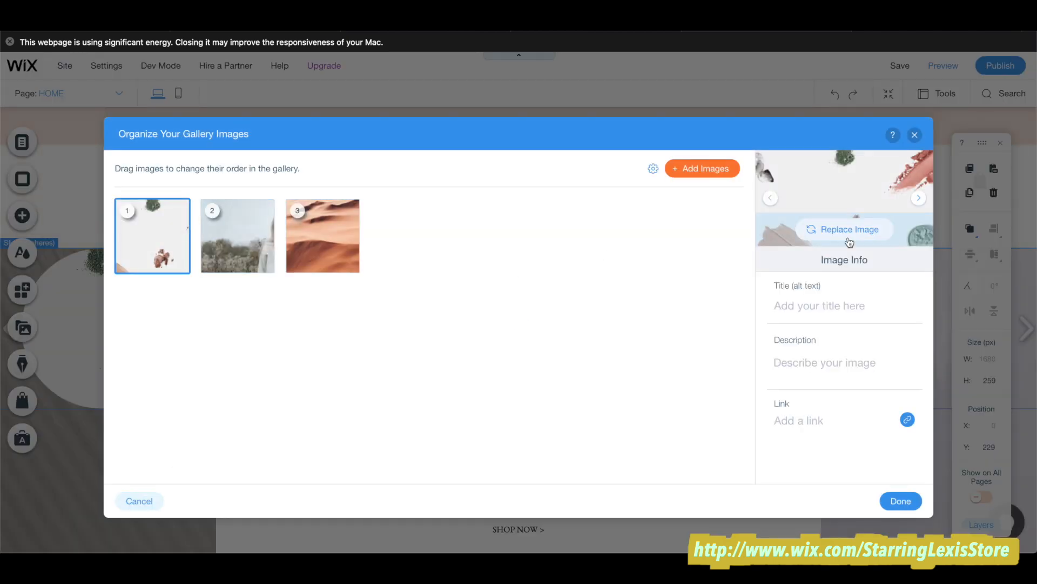
pyautogui.click(238, 236)
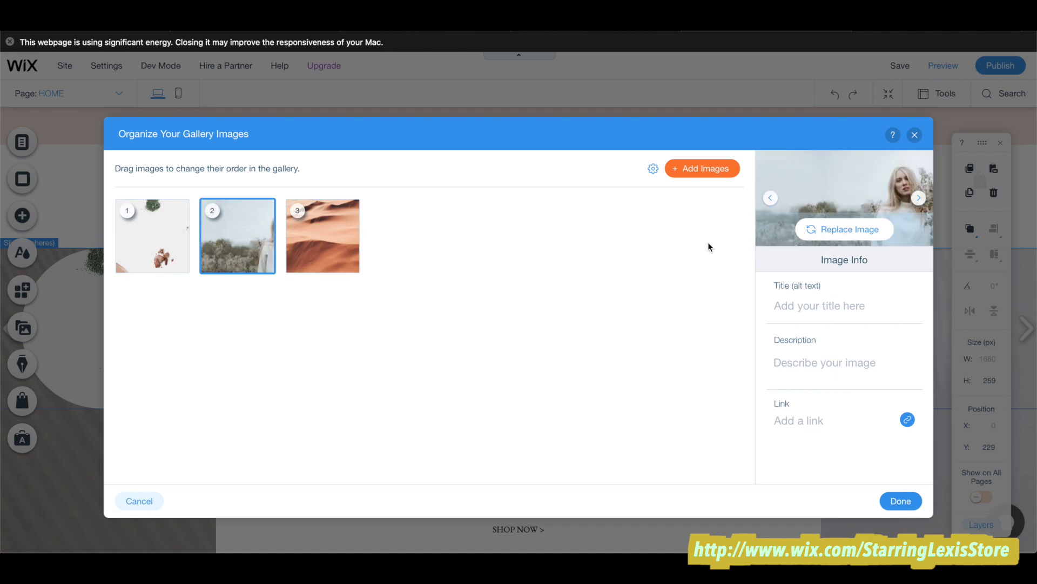
pyautogui.click(867, 228)
pyautogui.click(75, 329)
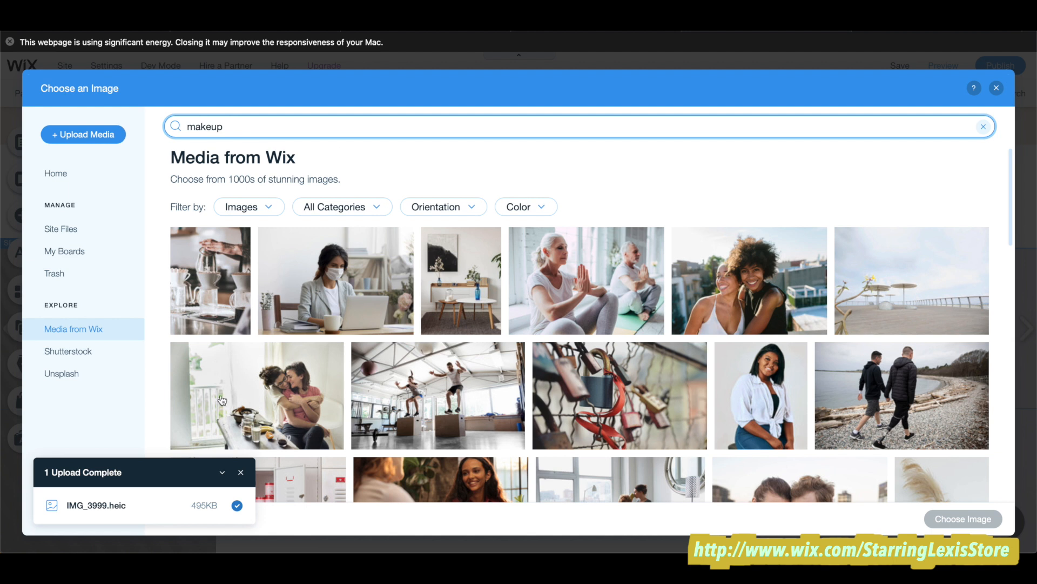
pyautogui.click(359, 128)
pyautogui.press('Return')
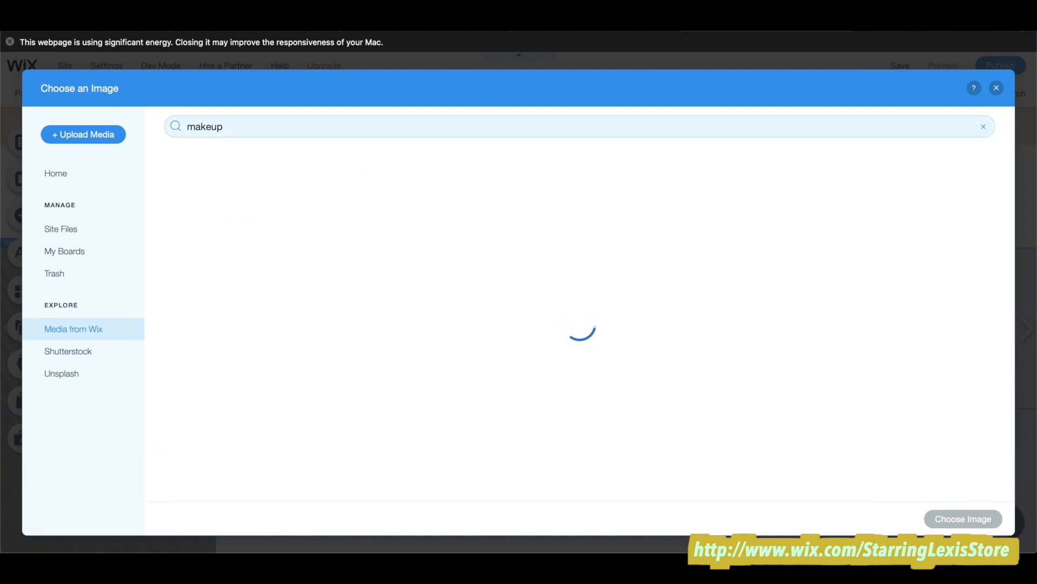
pyautogui.click(651, 321)
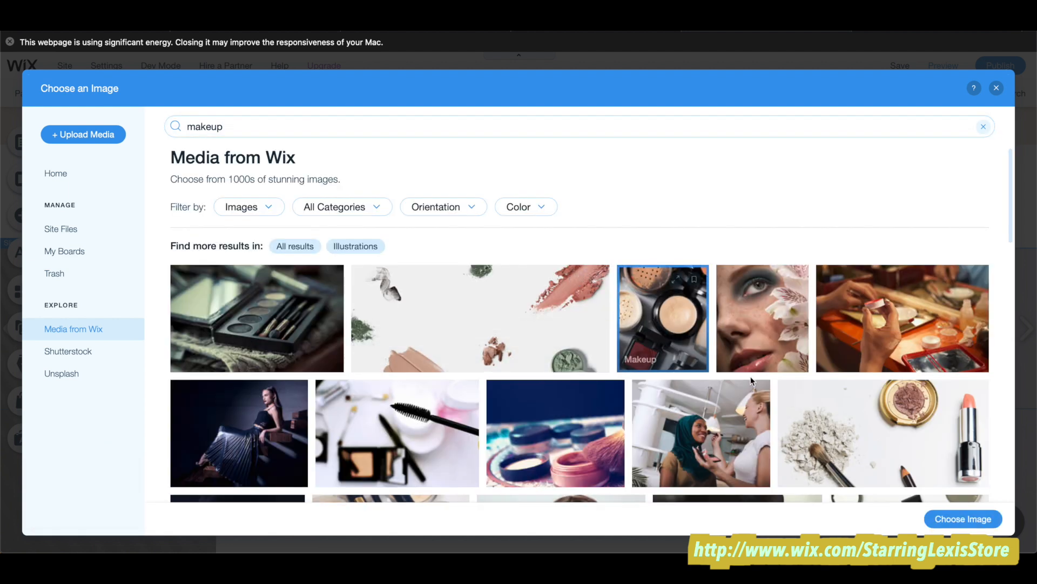
pyautogui.click(947, 519)
# - Search Wix media for "makeup", replace the gallery's third image with the photo of a woman having makeup applied, and save the gallery
pyautogui.click(322, 234)
pyautogui.click(835, 229)
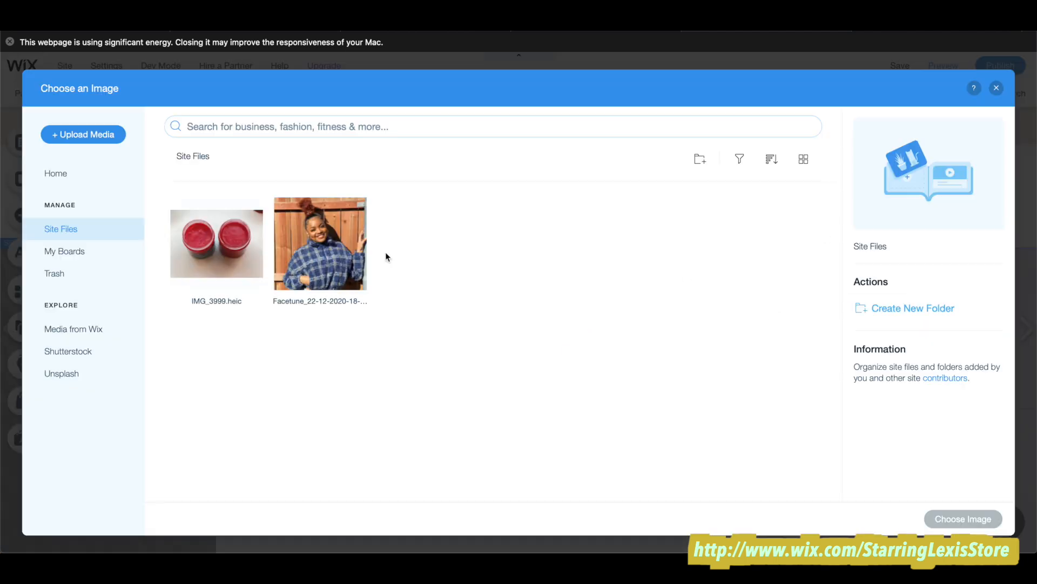
pyautogui.click(95, 324)
pyautogui.click(419, 126)
pyautogui.write('make')
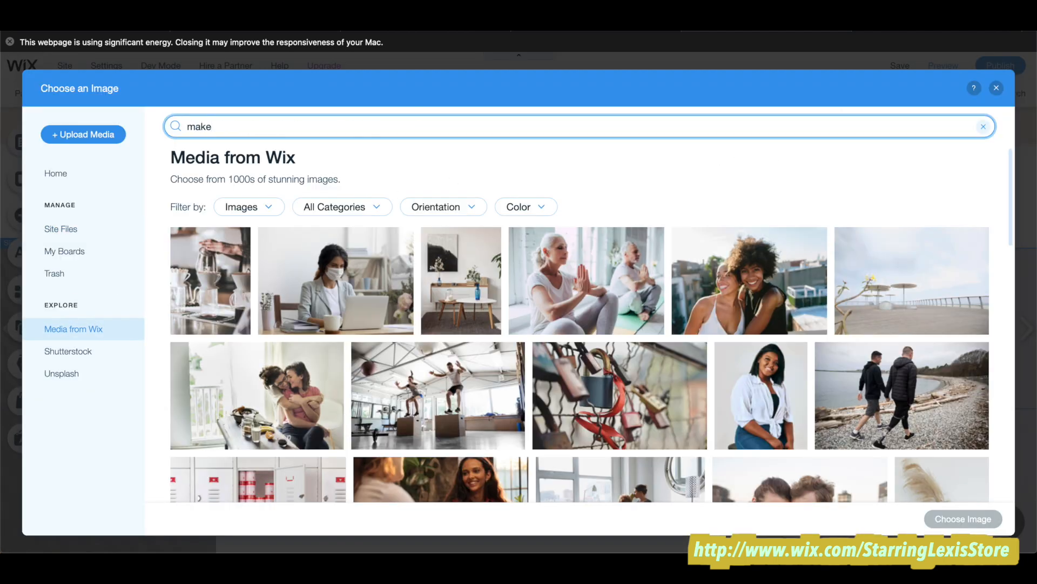
pyautogui.write('up')
pyautogui.press('Return')
pyautogui.scroll(-3, 712, 296)
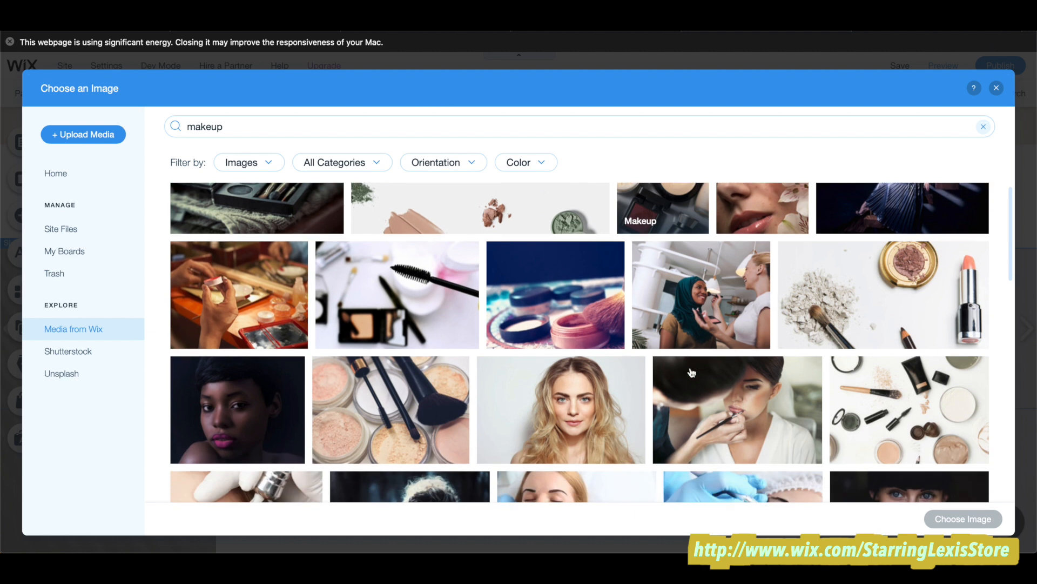
pyautogui.click(712, 296)
pyautogui.click(963, 519)
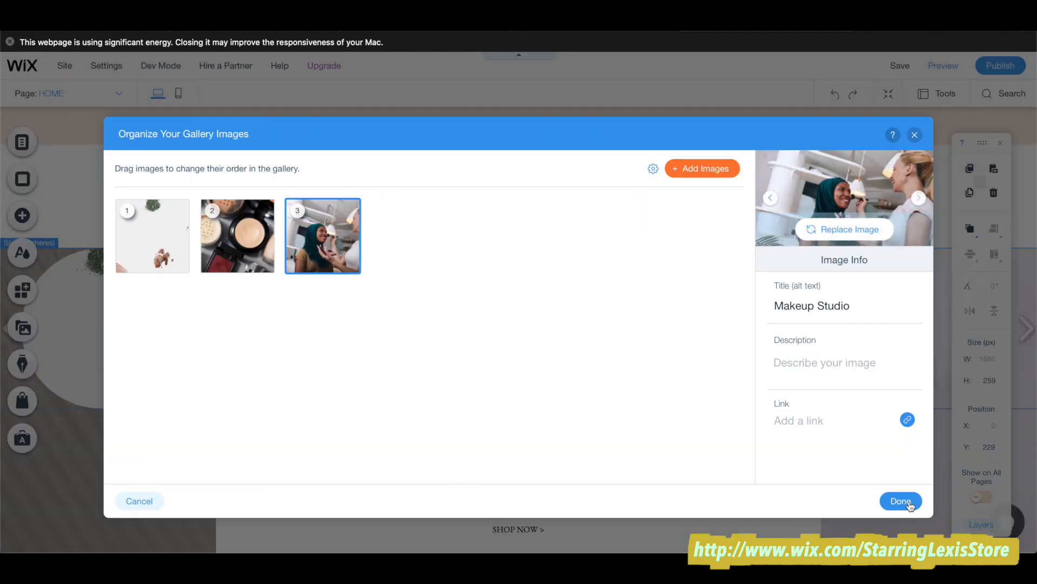
pyautogui.click(904, 503)
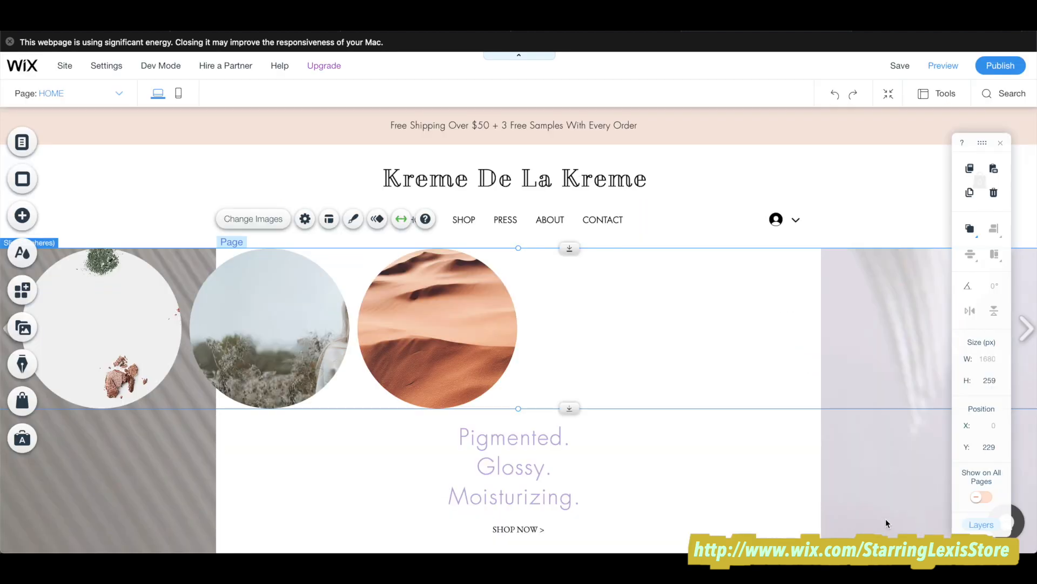
# - Preview the mobile site, checking the updated slider, the column images and the product gallery down the home page
pyautogui.click(179, 98)
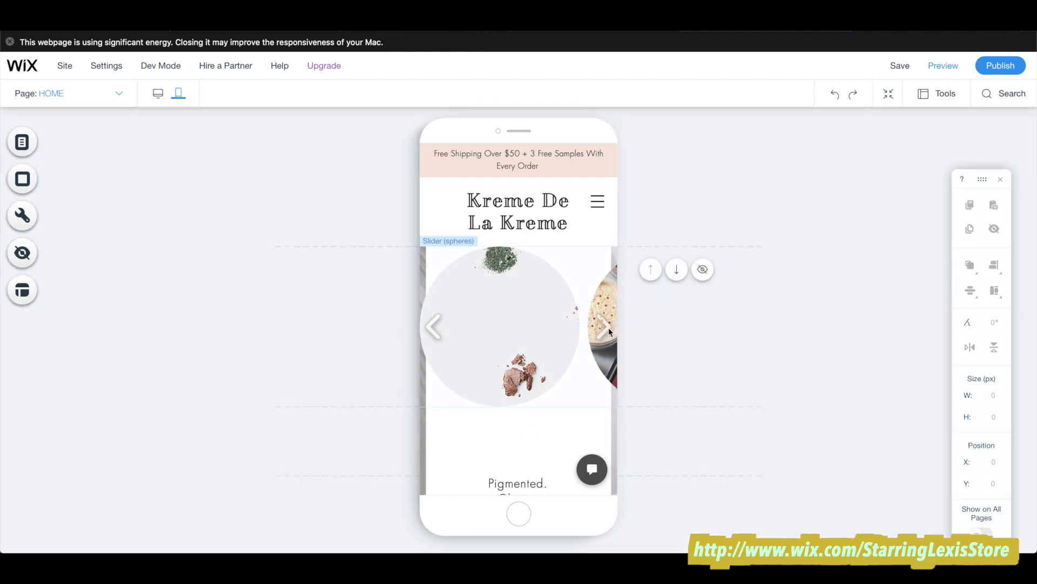
pyautogui.click(607, 326)
pyautogui.click(944, 66)
pyautogui.click(434, 300)
pyautogui.scroll(-2, 494, 350)
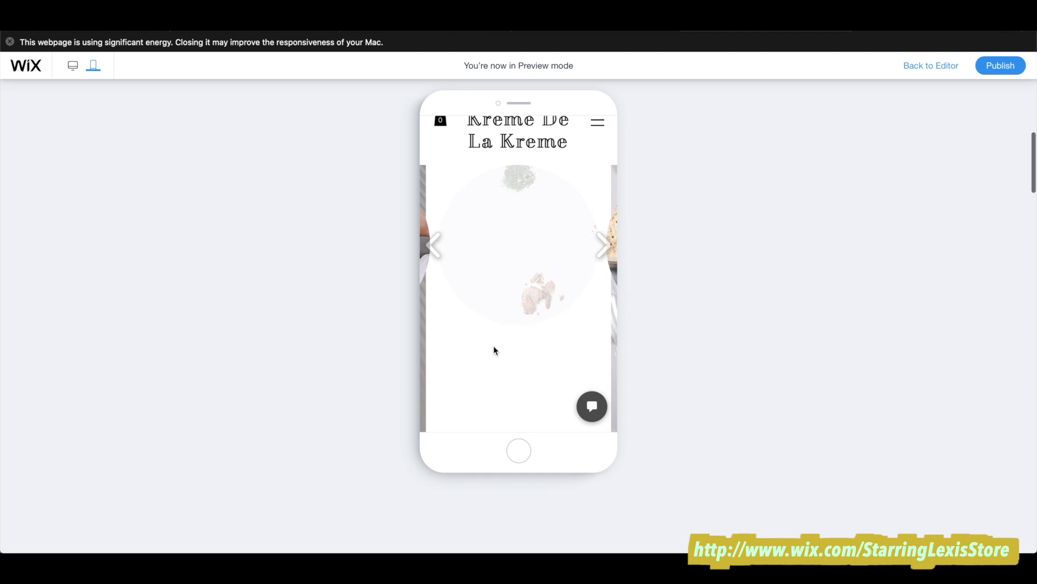
pyautogui.scroll(-10, 494, 350)
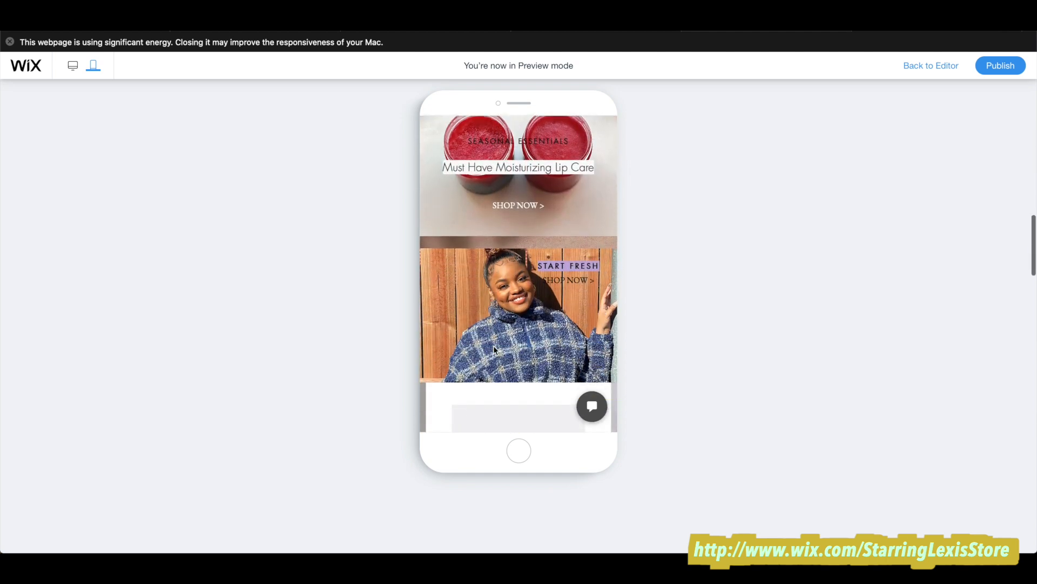
pyautogui.scroll(-5, 493, 345)
pyautogui.click(610, 310)
pyautogui.click(610, 309)
pyautogui.click(610, 309)
pyautogui.scroll(-5, 566, 351)
pyautogui.scroll(-5, 566, 346)
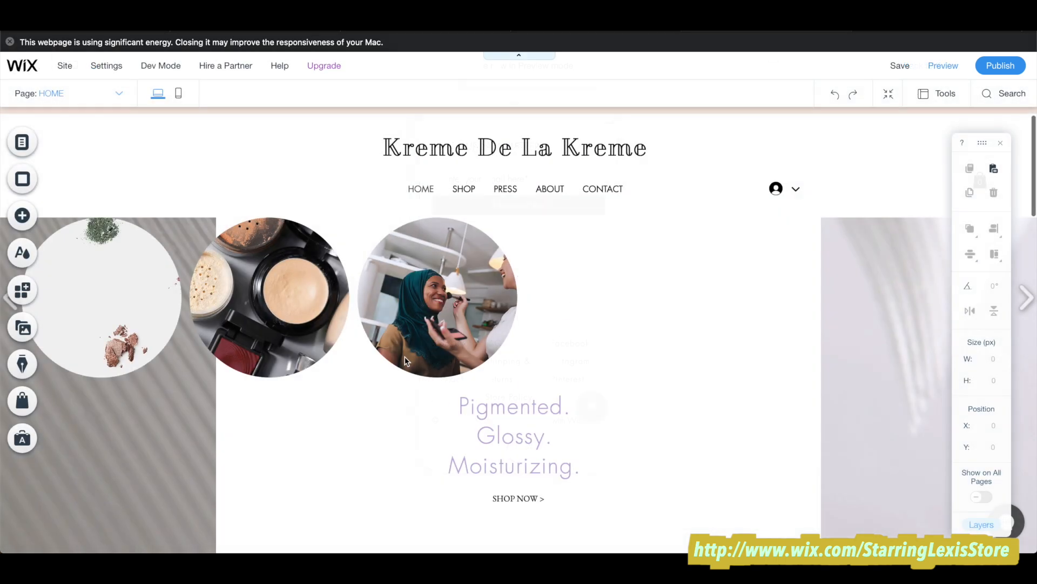
# - Return to the top of the desktop home page, open the store's dashboard from the Store Manager, and look over the site setup checklist
pyautogui.scroll(1, 407, 361)
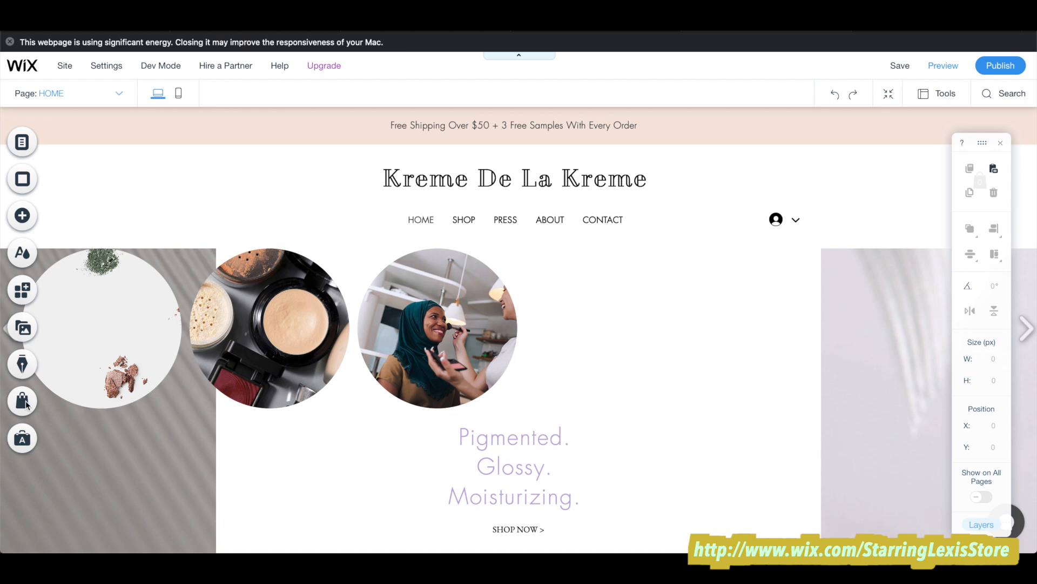
pyautogui.click(22, 400)
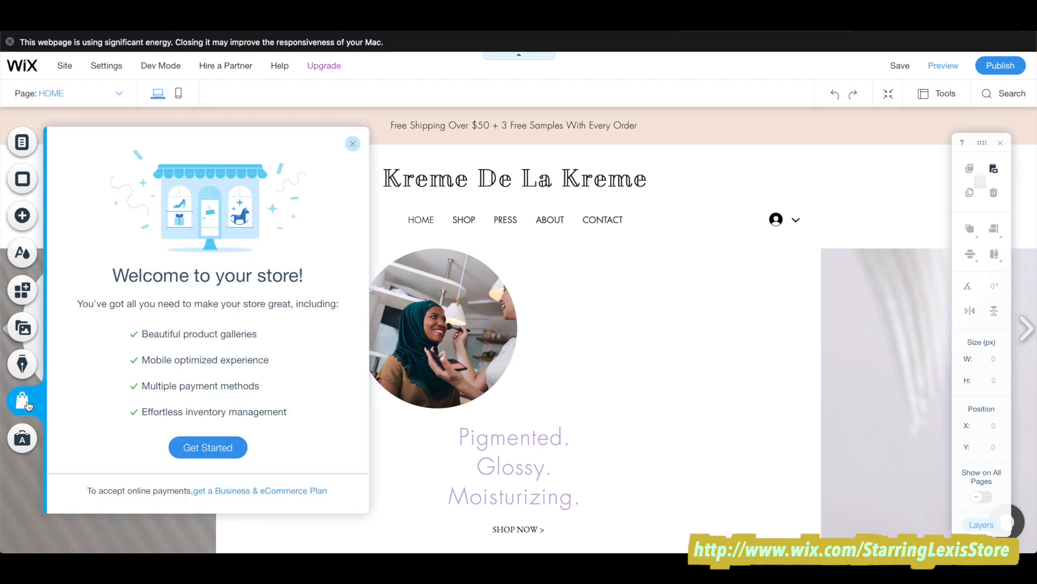
pyautogui.click(180, 448)
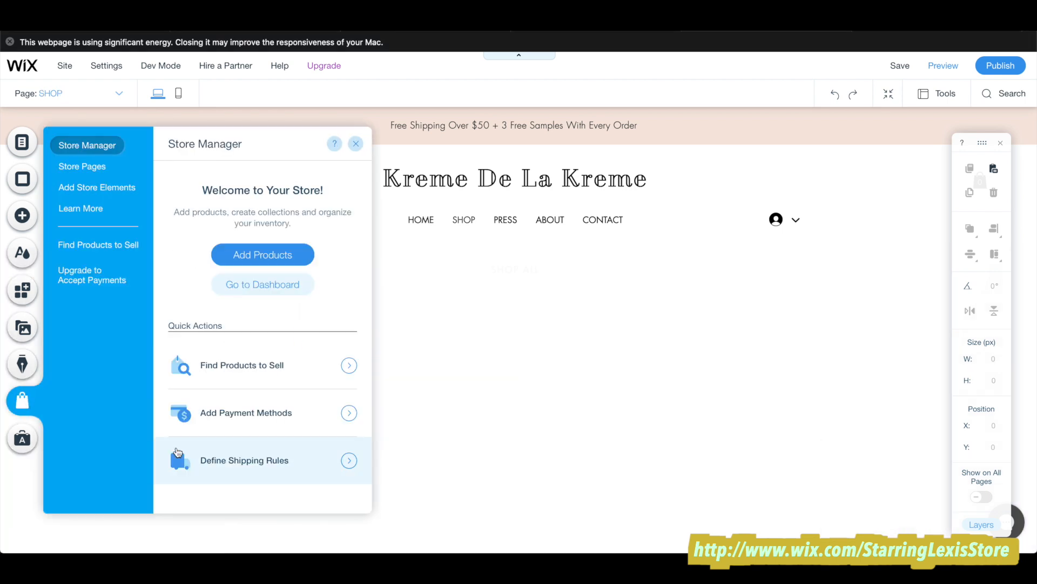
pyautogui.click(255, 285)
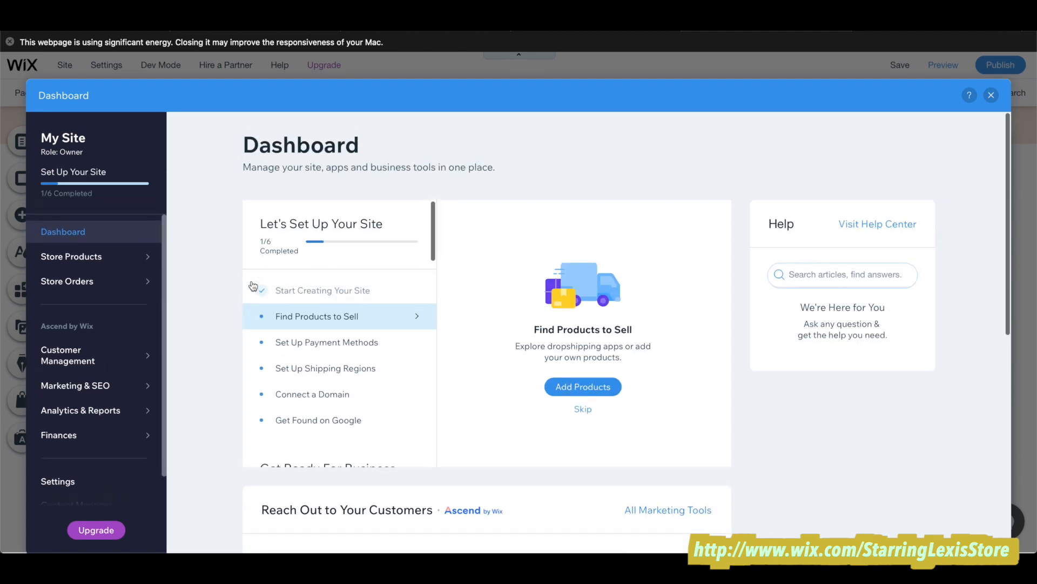
pyautogui.scroll(-8, 291, 334)
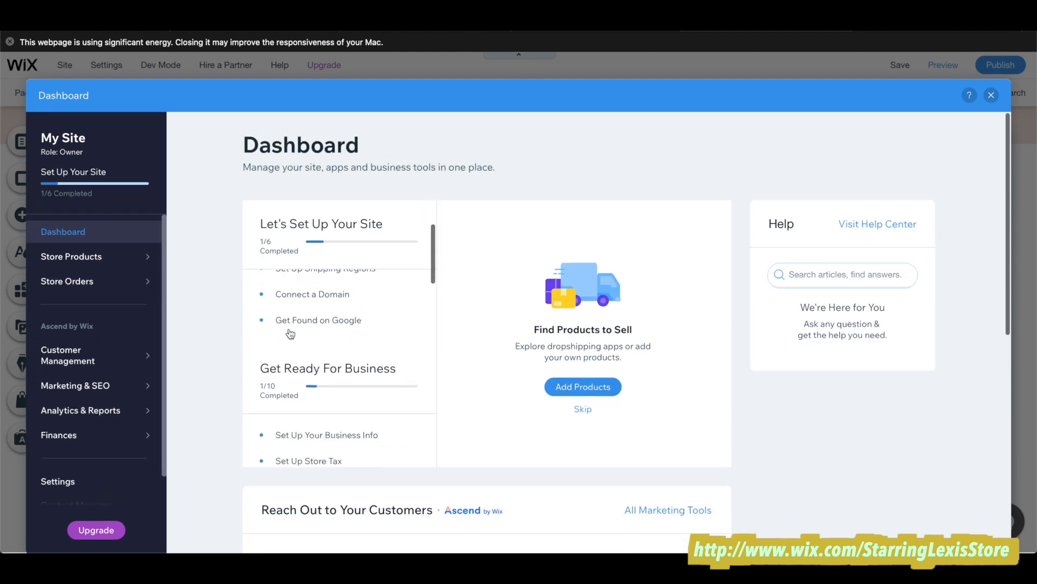
pyautogui.scroll(10, 291, 333)
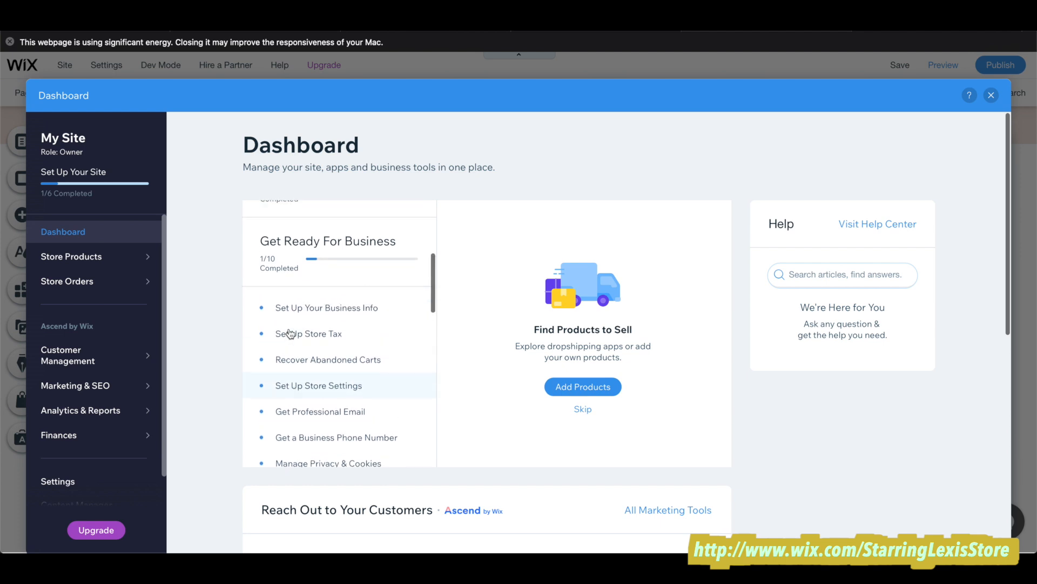
pyautogui.scroll(-3, 468, 262)
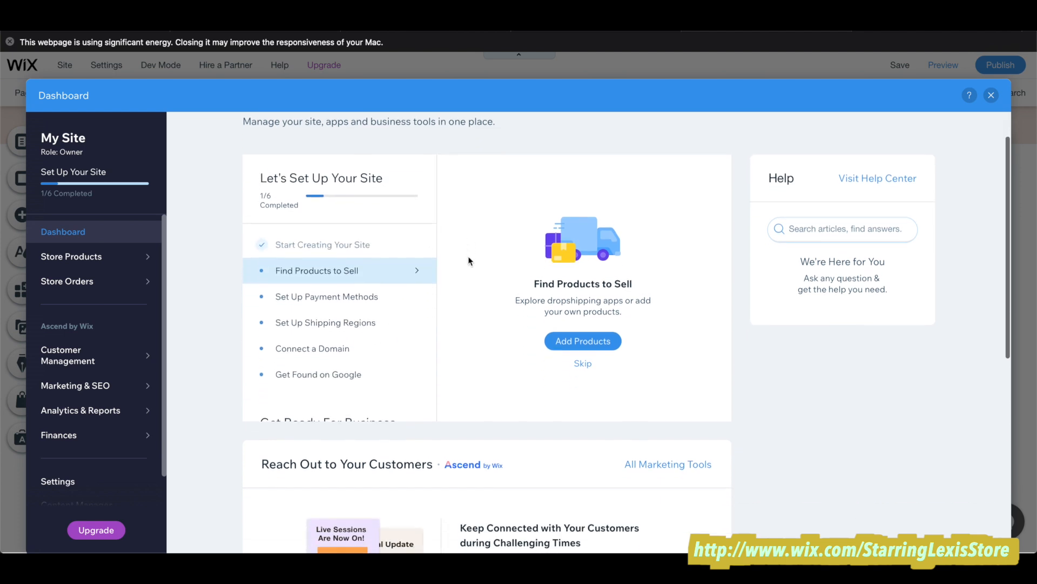
pyautogui.scroll(3, 469, 261)
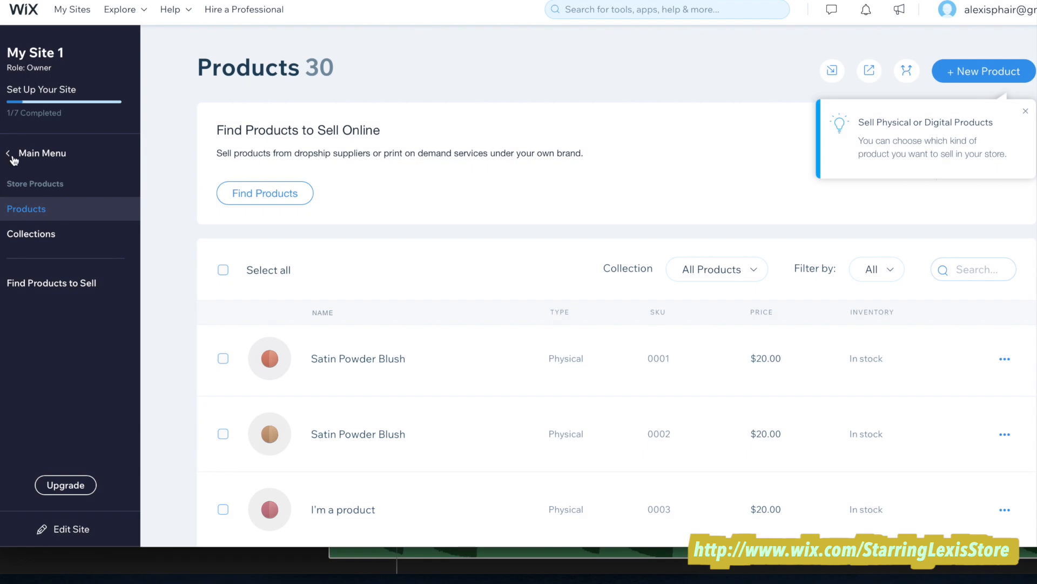
# - Return from the store's Products page to the main site dashboard
pyautogui.click(12, 156)
pyautogui.click(12, 156)
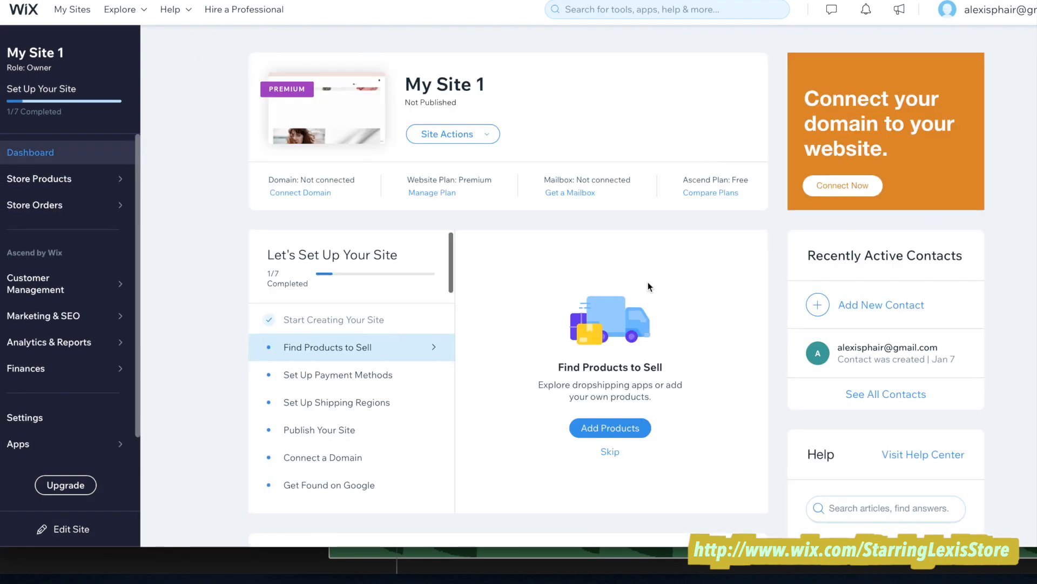
# - Open the product sourcing page from the setup checklist and look over the Modalyst dropshipping and Printful print-on-demand offers
pyautogui.click(615, 431)
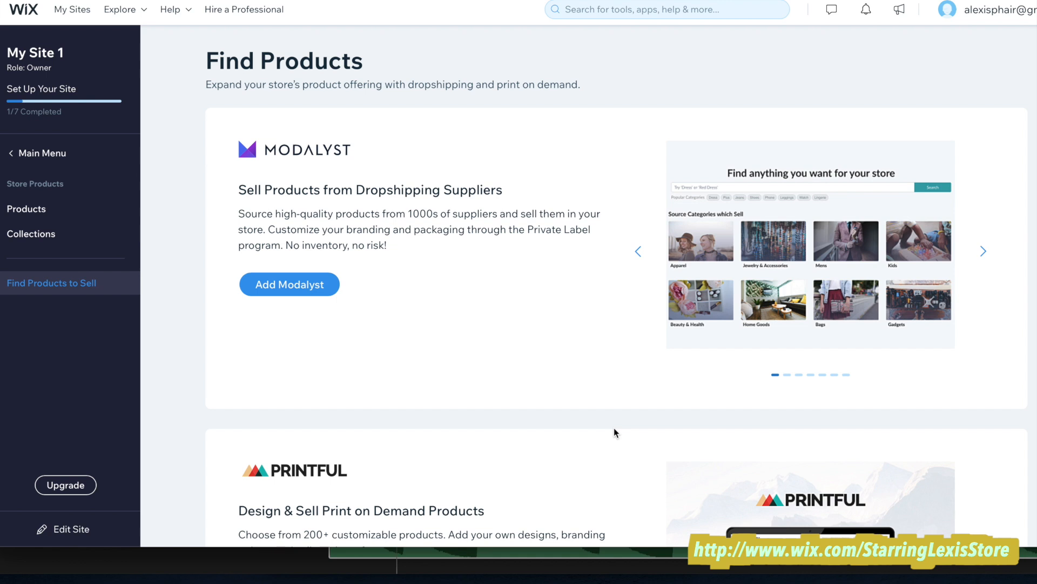
pyautogui.scroll(-5, 277, 298)
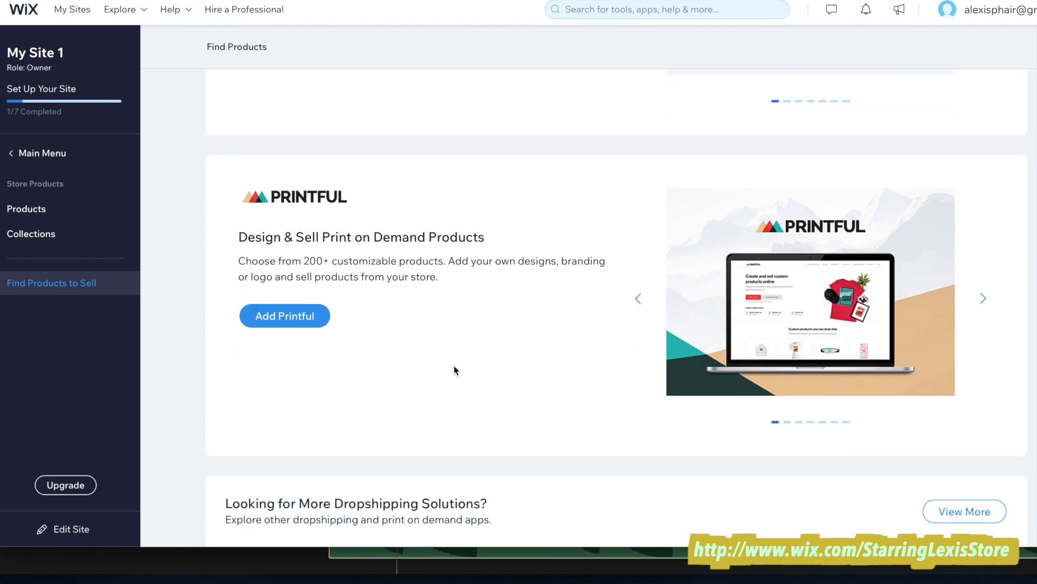
pyautogui.scroll(5, 410, 387)
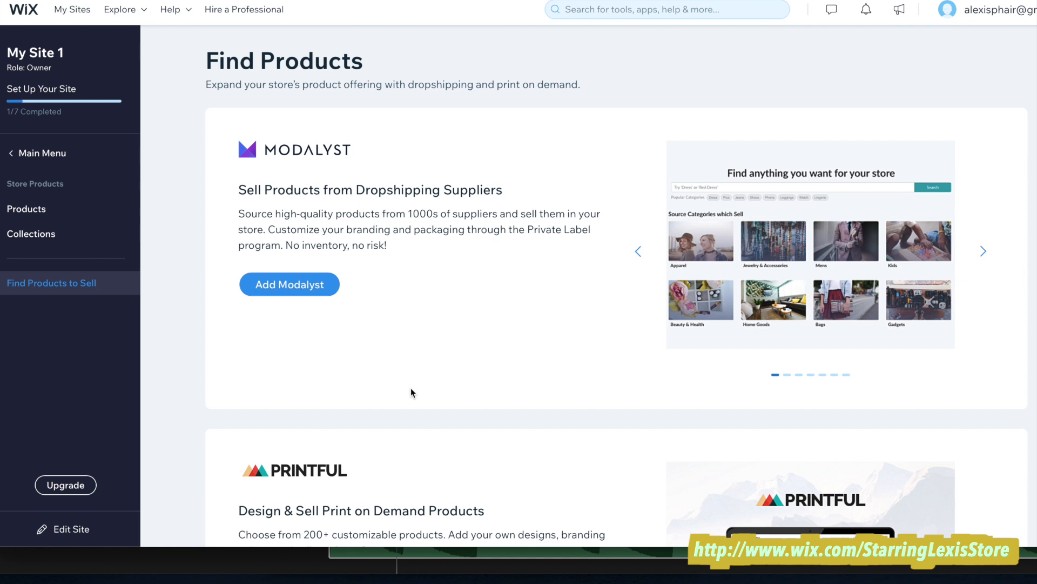
# - Open the store's product list and look at the bulk selection and the first Satin Powder Blush's extra actions
pyautogui.click(55, 215)
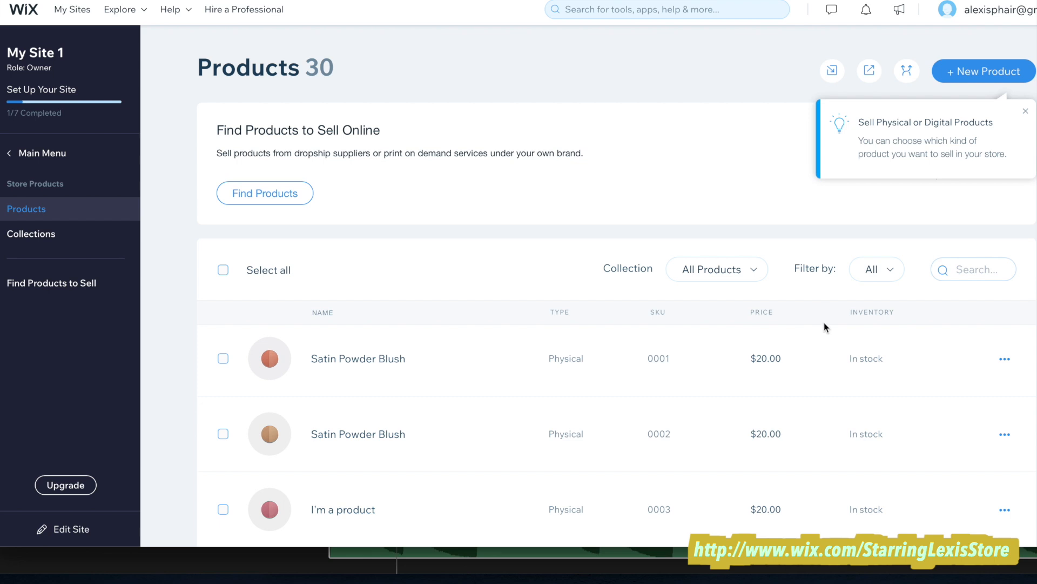
pyautogui.click(223, 269)
pyautogui.click(229, 270)
pyautogui.click(1005, 359)
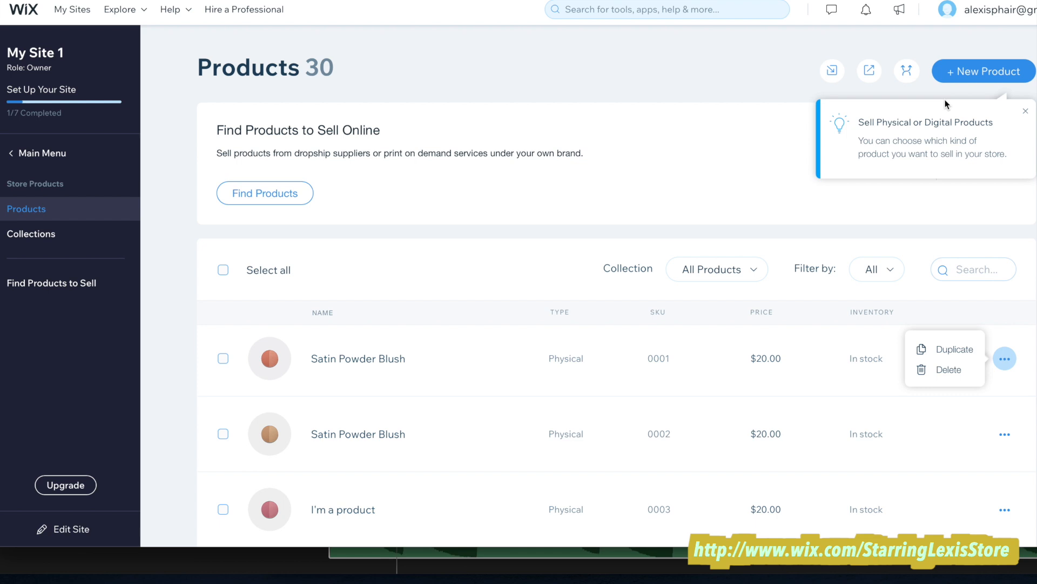
# - Create a new physical product and add IMG_6449.jpg from the site files as its main image
pyautogui.click(964, 73)
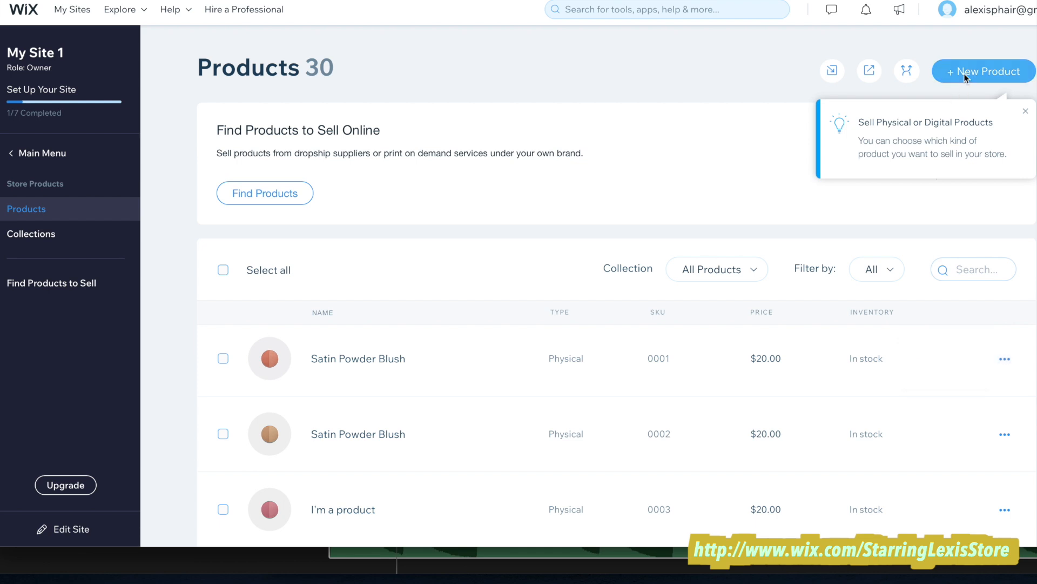
pyautogui.click(1000, 74)
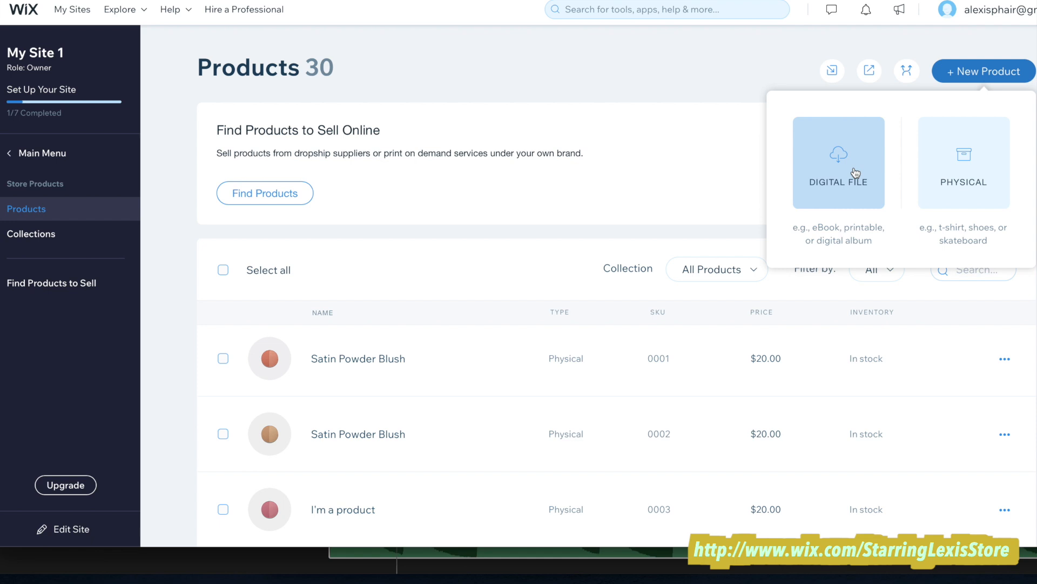
pyautogui.click(976, 168)
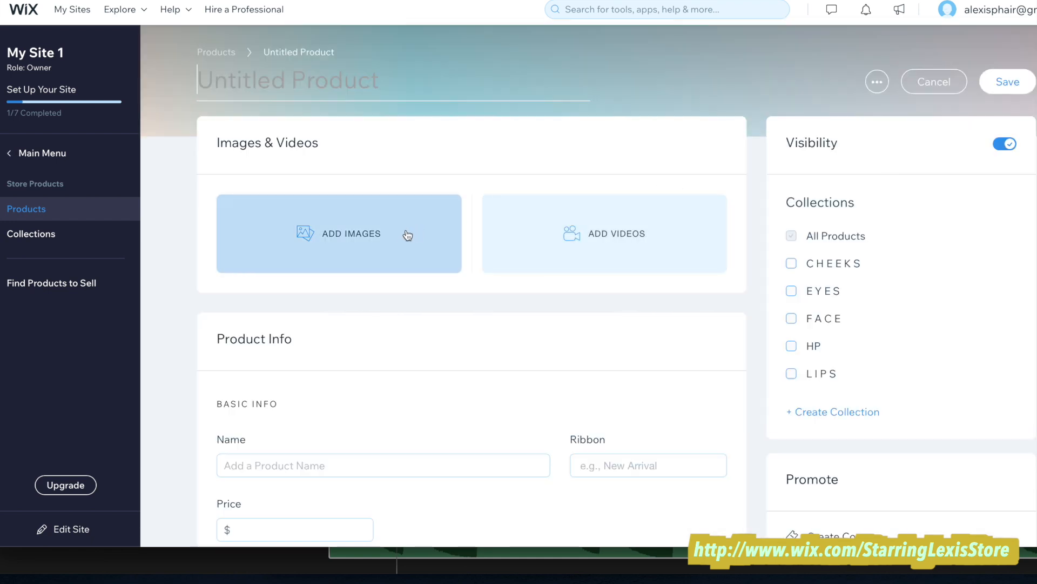
pyautogui.click(354, 231)
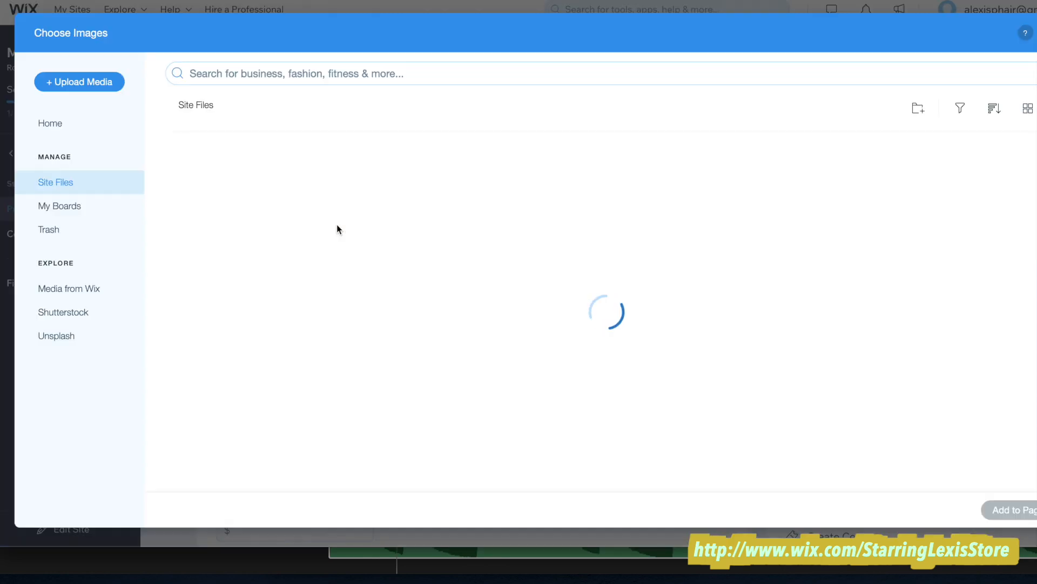
pyautogui.click(220, 197)
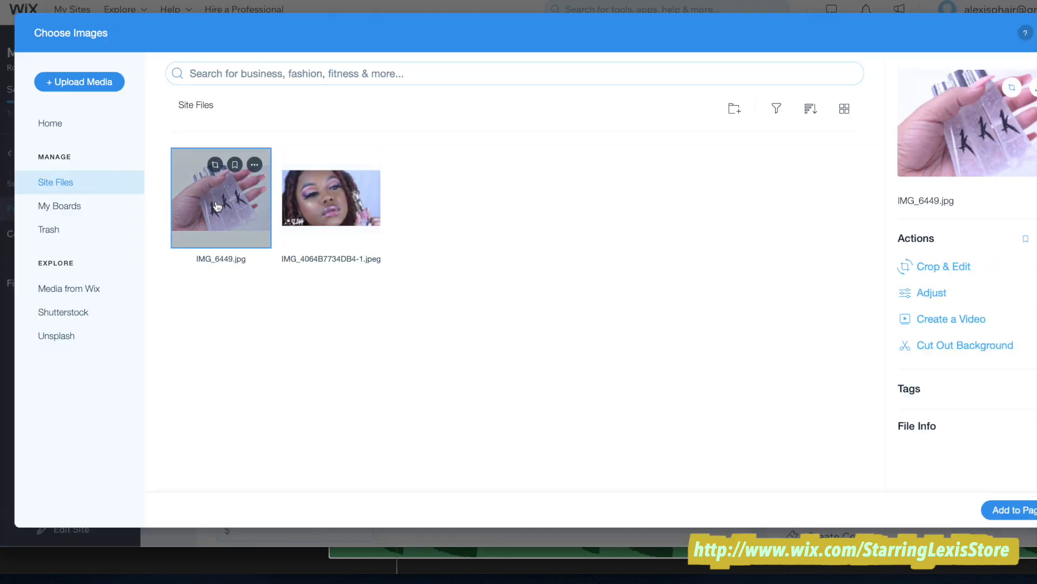
pyautogui.click(1009, 510)
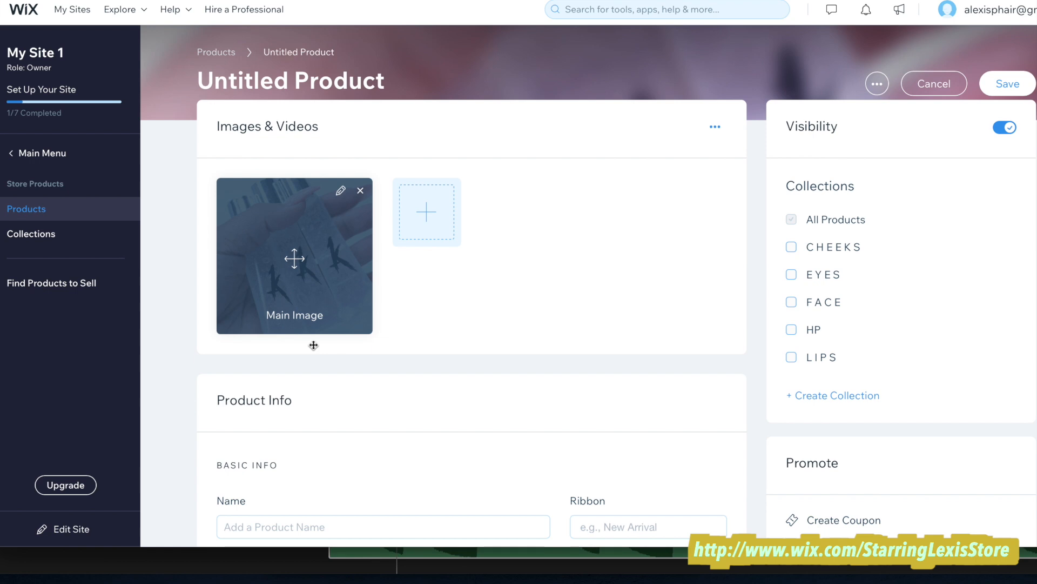
# - Name the product "peppermint gloss", set its price to $10, and save it
pyautogui.scroll(-5, 303, 243)
pyautogui.click(332, 188)
pyautogui.write('e')
pyautogui.press('BackSpace')
pyautogui.write('pper')
pyautogui.press('BackSpace')
pyautogui.press('BackSpace')
pyautogui.press('BackSpace')
pyautogui.write('eppermint gloss')
pyautogui.click(285, 254)
pyautogui.write('10')
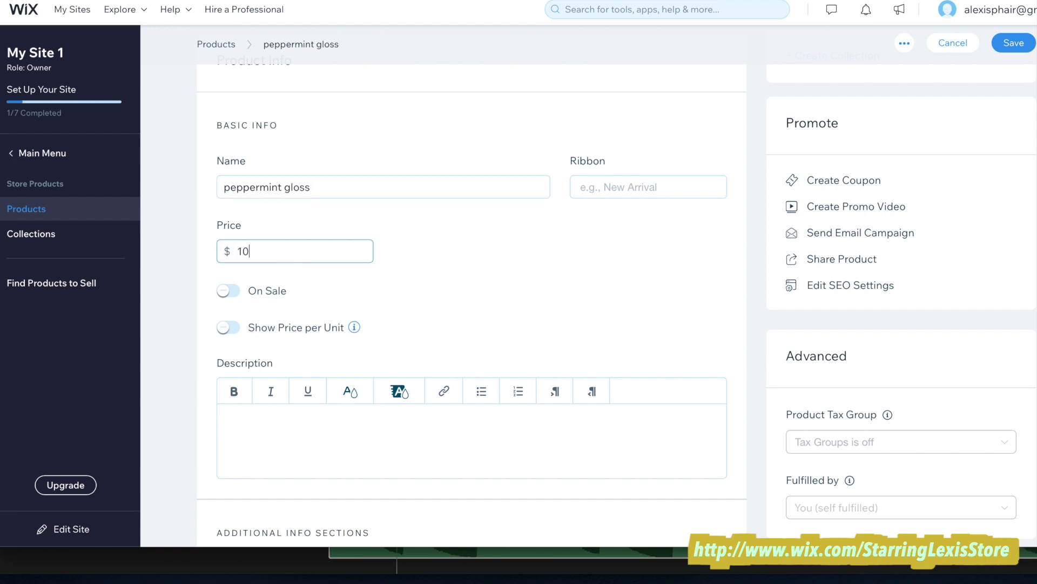
pyautogui.scroll(-4, 299, 275)
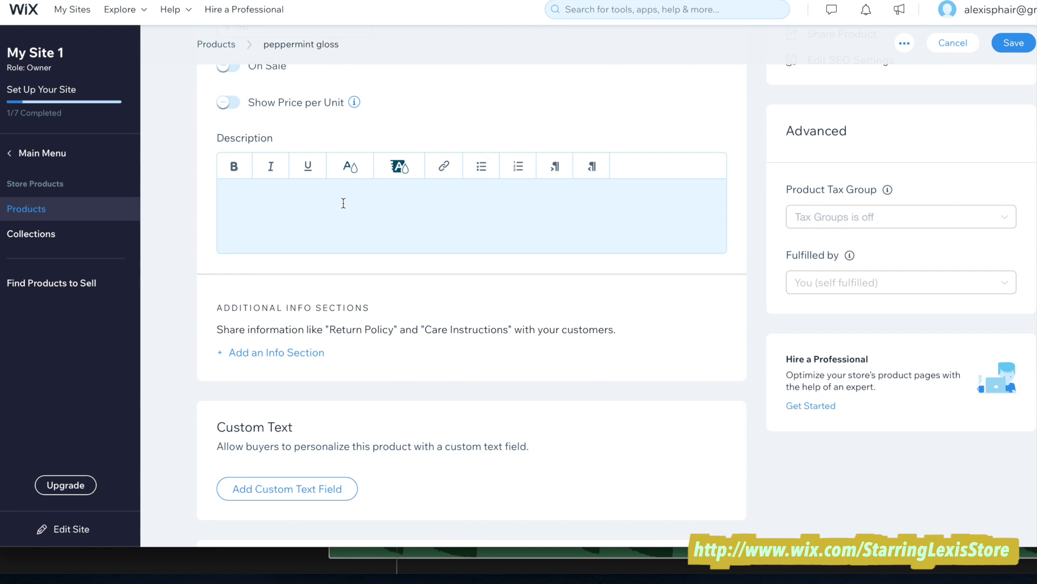
pyautogui.click(343, 203)
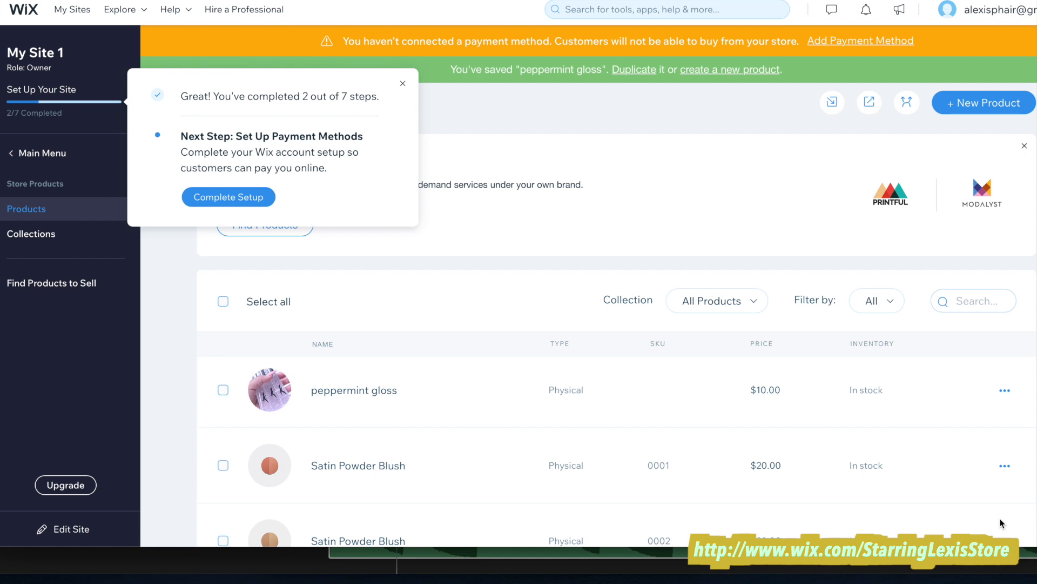
# - Add credit/debit cards with Wix and PayPal as payment methods, confirming that none of the listed restricted products are sold
pyautogui.click(212, 195)
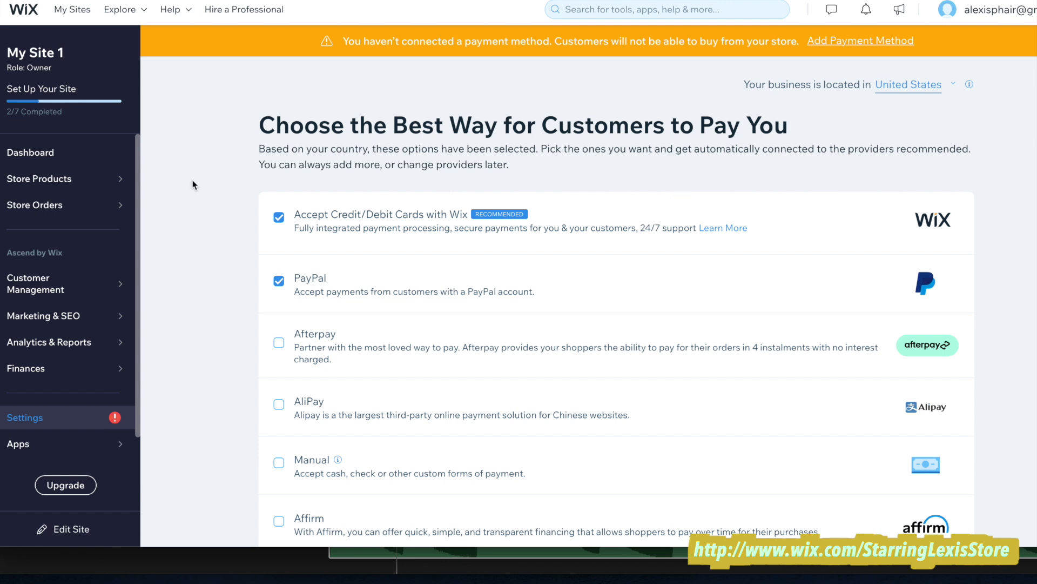
pyautogui.moveTo(168, 160)
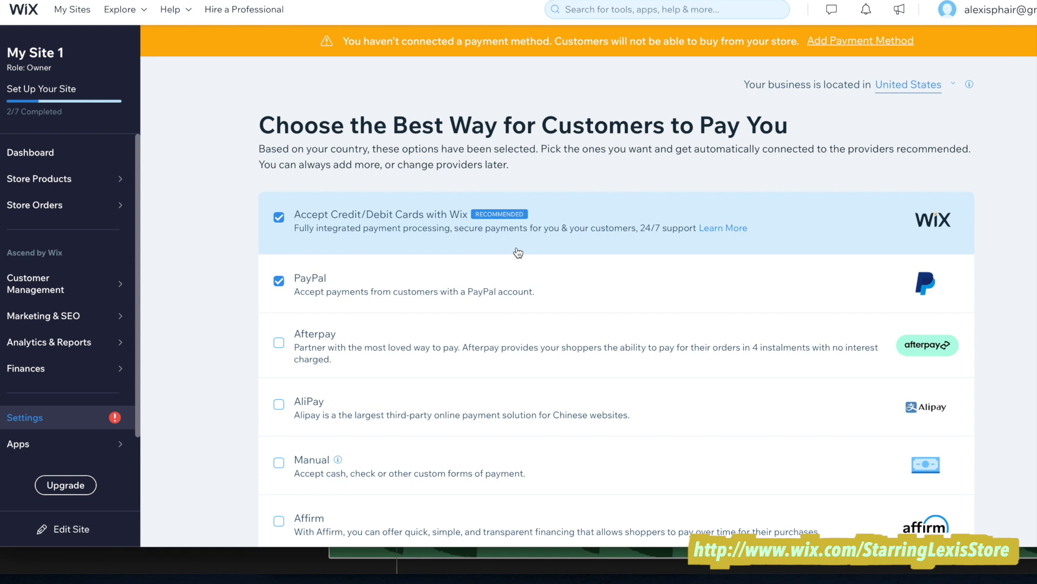
pyautogui.scroll(-1, 519, 252)
pyautogui.click(278, 191)
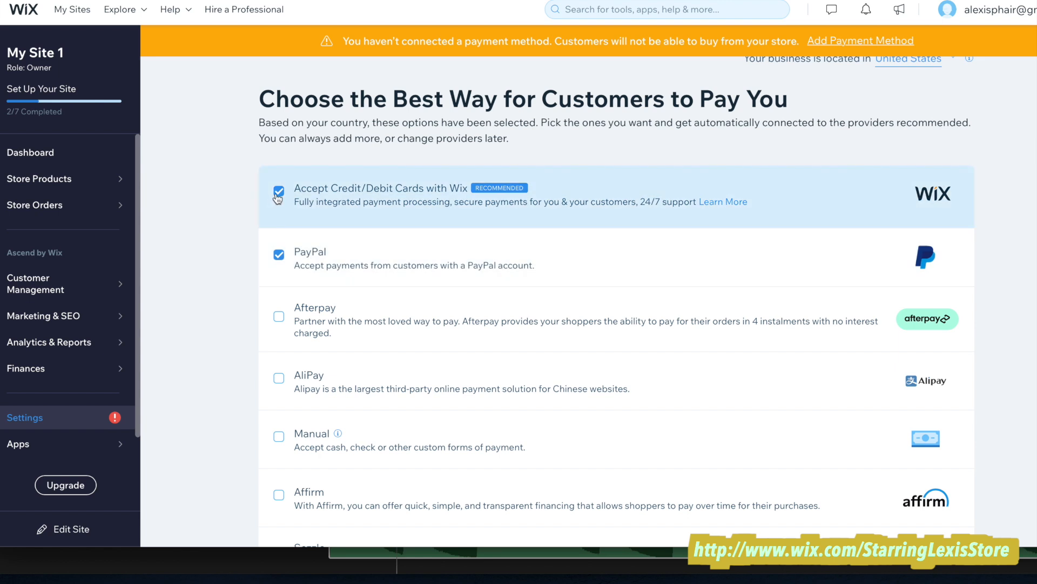
pyautogui.click(279, 191)
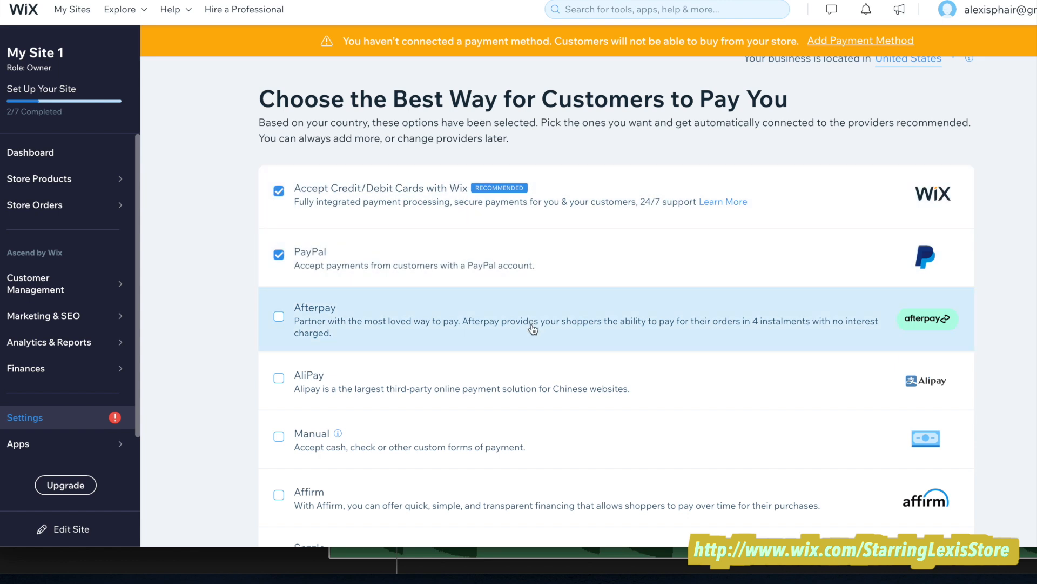
pyautogui.scroll(-2, 533, 329)
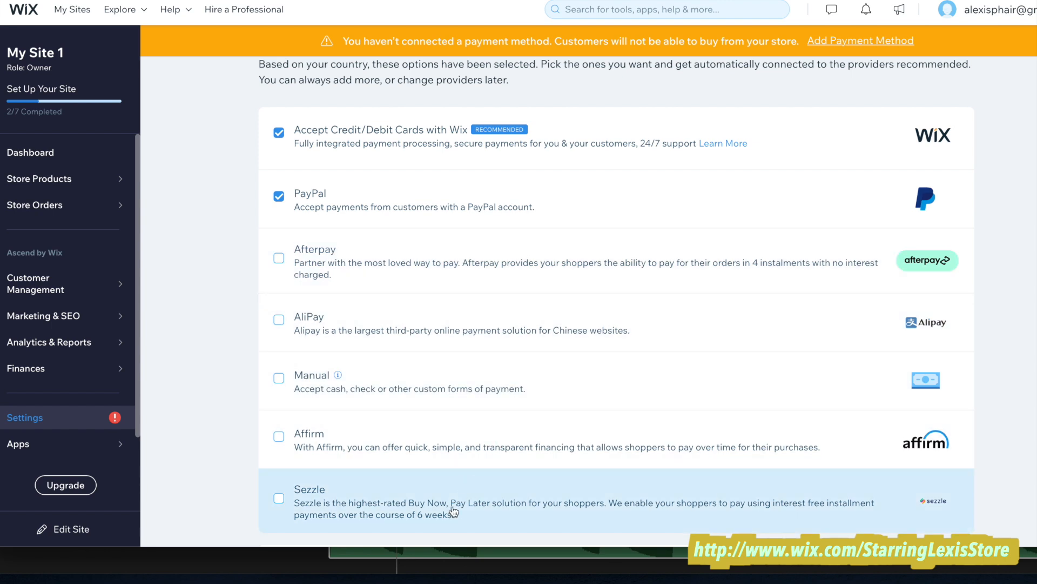
pyautogui.scroll(-3, 454, 511)
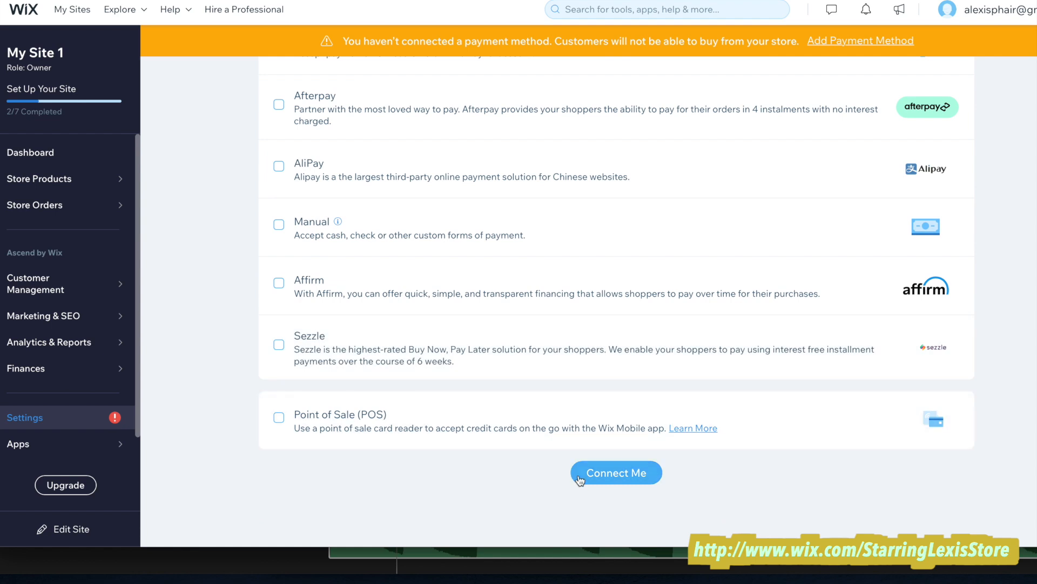
pyautogui.click(607, 487)
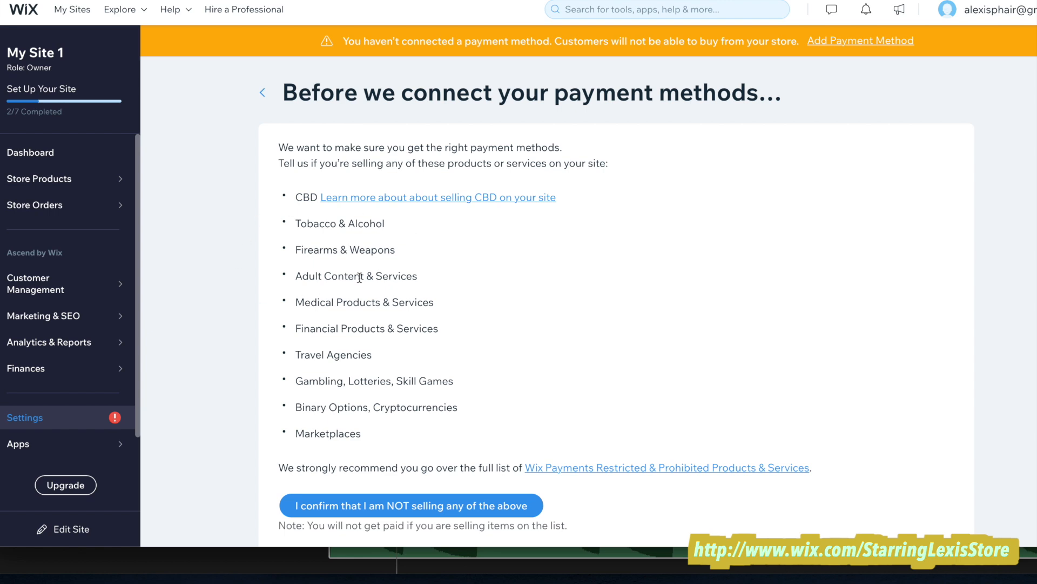
pyautogui.click(400, 505)
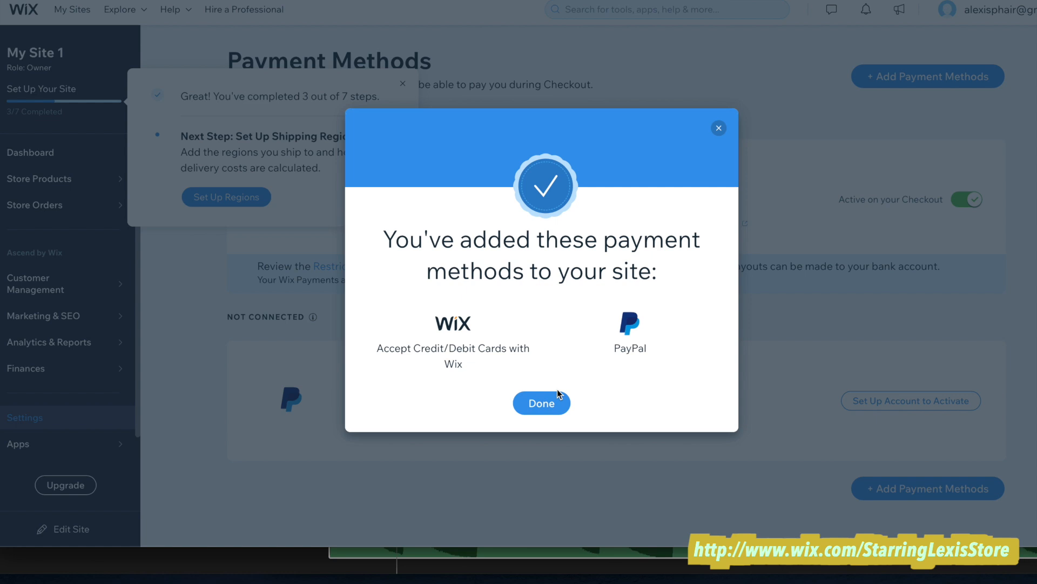
pyautogui.click(556, 401)
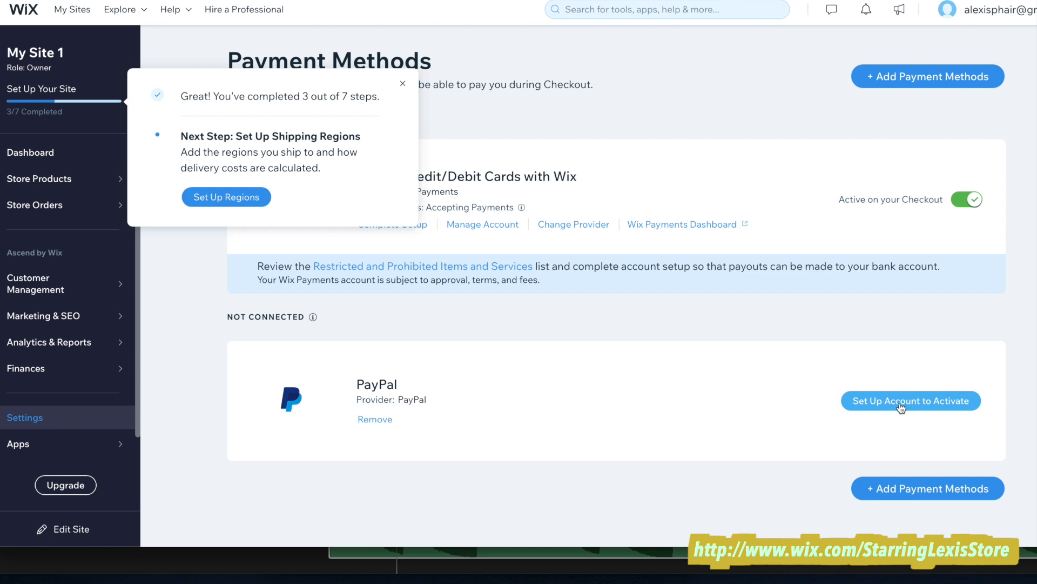
# - Open the Domestic shipping region's rule and set its shipping calculation to USPS Calculated Rate
pyautogui.click(227, 198)
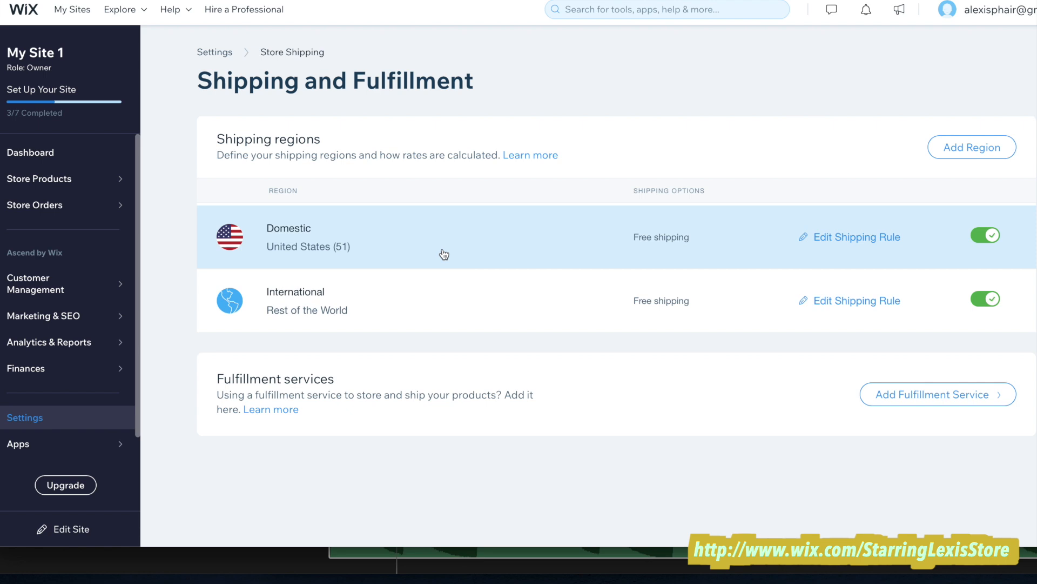
pyautogui.click(870, 247)
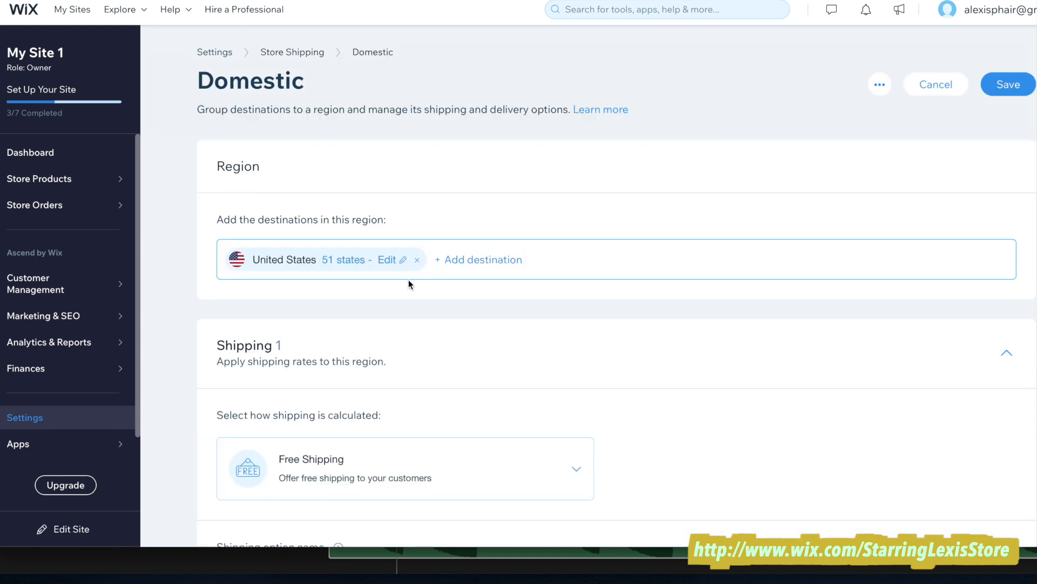
pyautogui.scroll(-3, 410, 285)
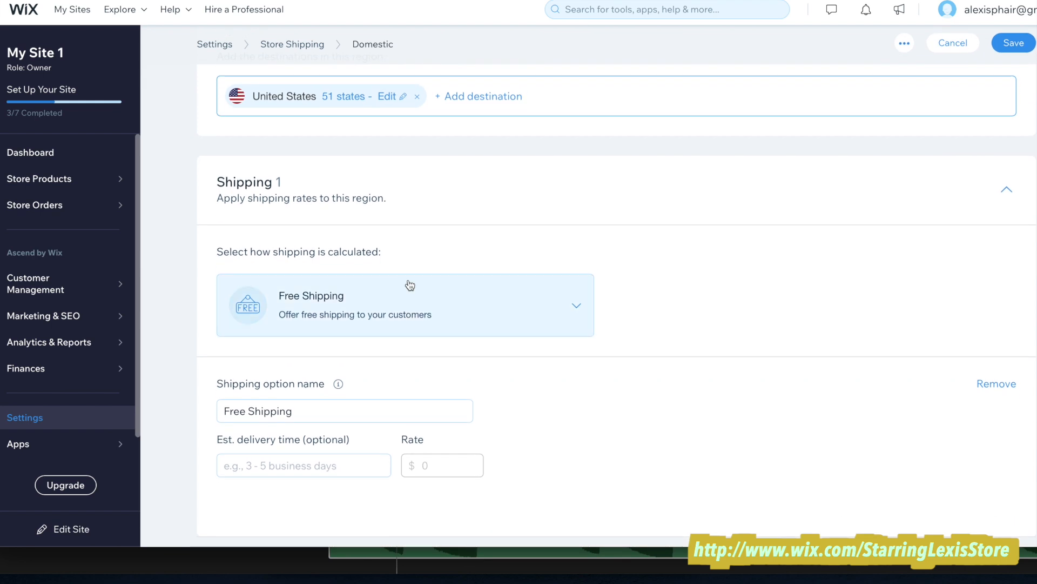
pyautogui.scroll(-2, 410, 285)
pyautogui.click(323, 319)
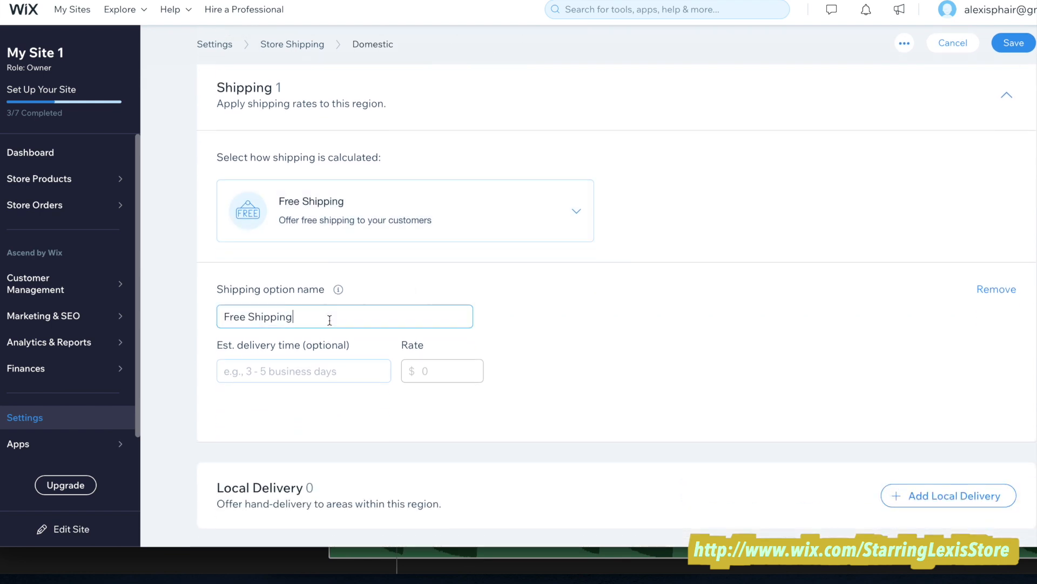
pyautogui.click(548, 201)
pyautogui.scroll(-2, 442, 280)
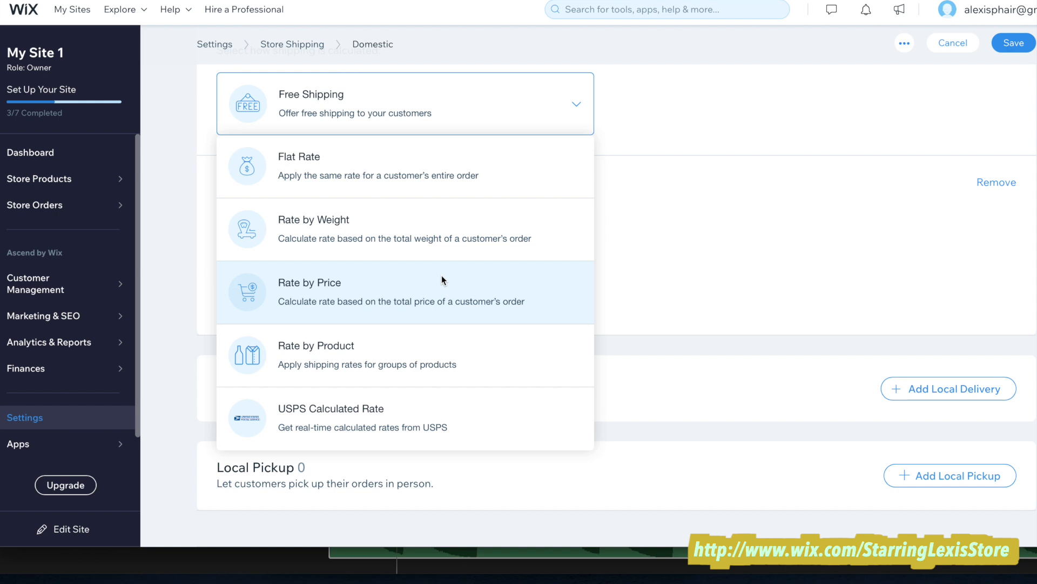
pyautogui.click(388, 435)
# - Enable the First-Class Mail and Priority Mail services for the Domestic region's USPS rates
pyautogui.click(244, 337)
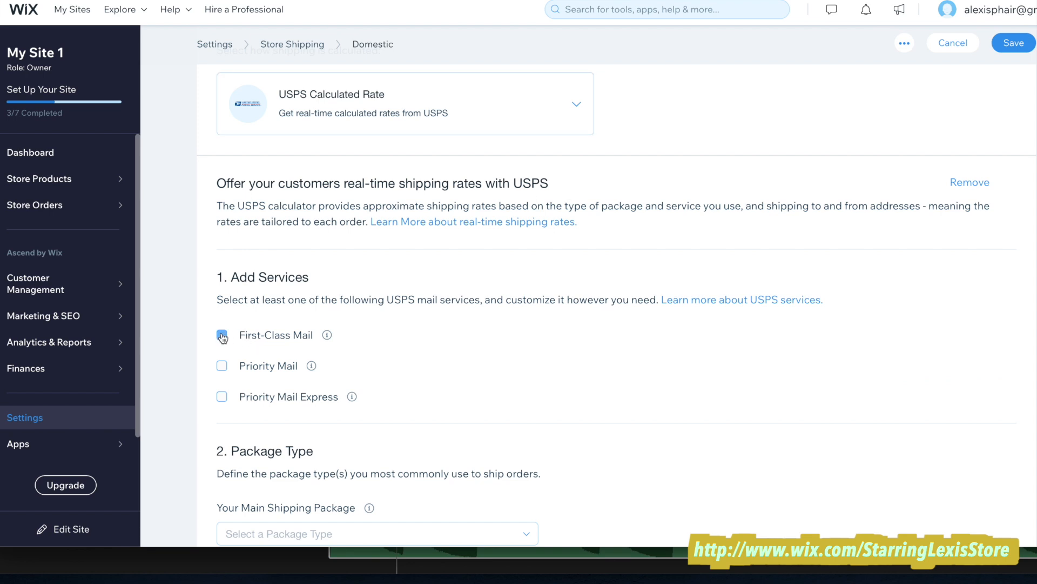
pyautogui.scroll(-2, 238, 364)
pyautogui.click(222, 382)
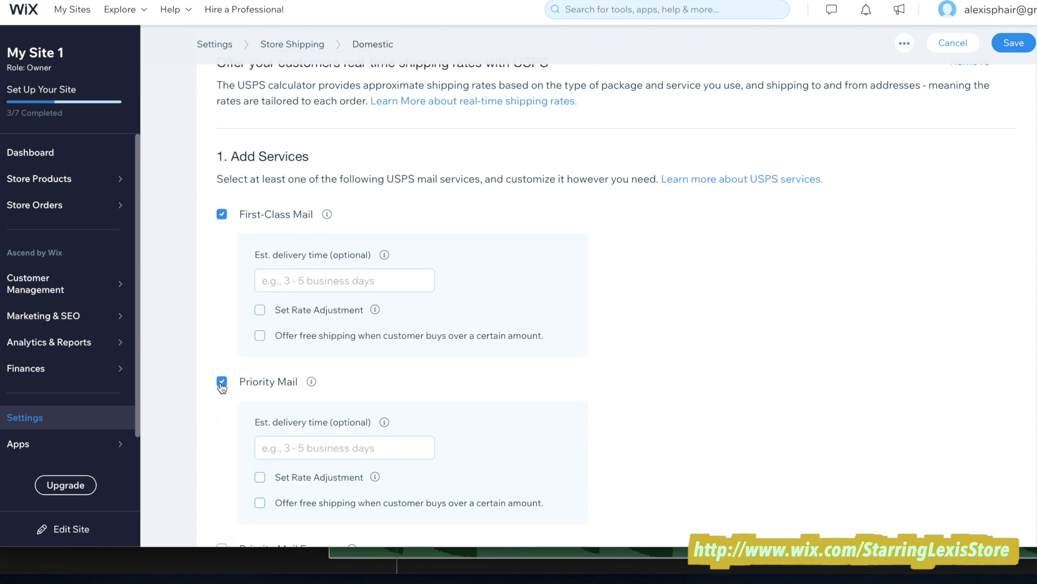
# - Set the main shipping package type to Custom
pyautogui.scroll(-7, 347, 265)
pyautogui.click(346, 259)
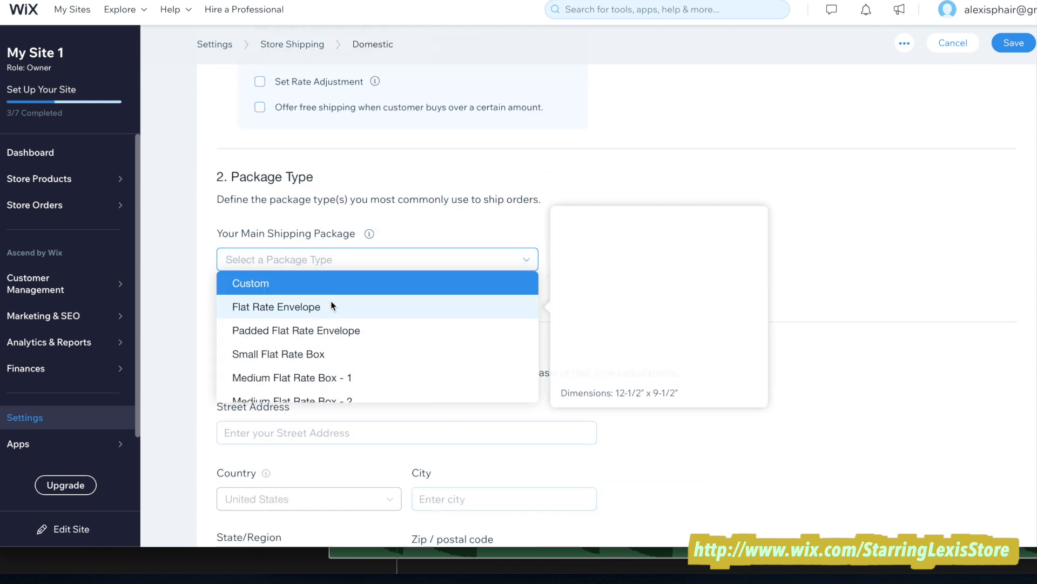
pyautogui.moveTo(330, 306)
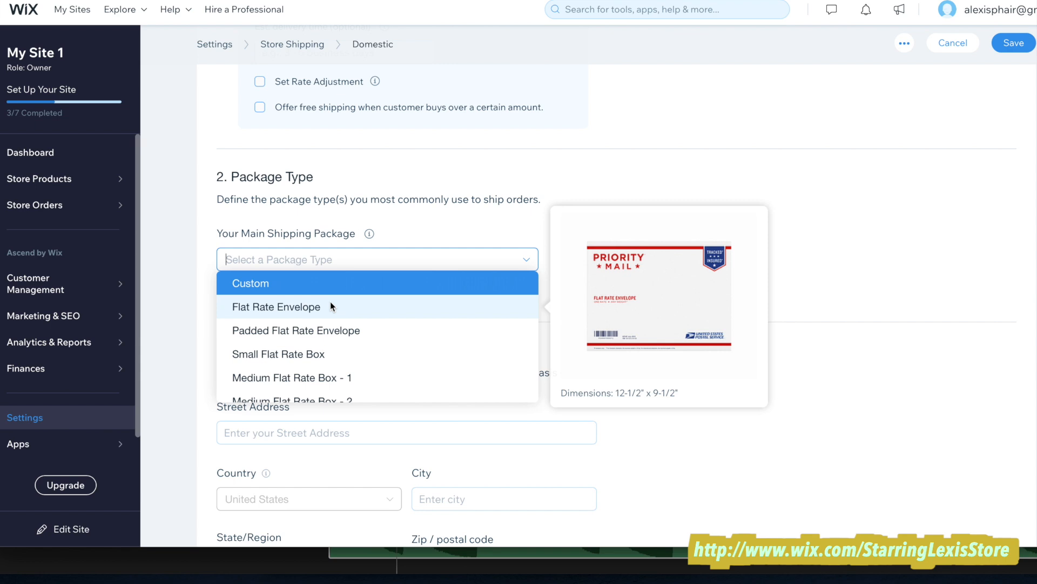
pyautogui.click(367, 287)
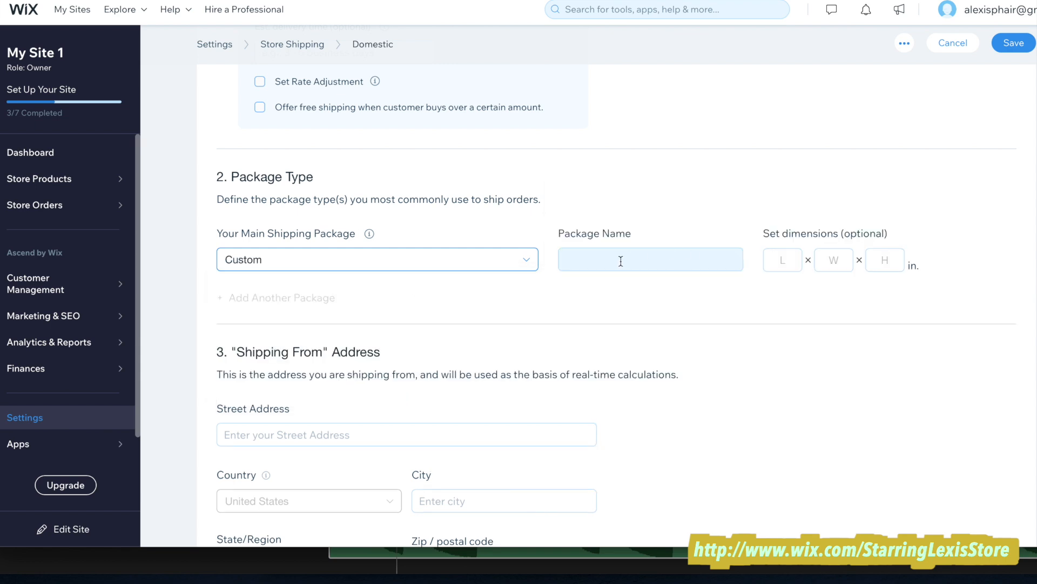
# - Change the main shipping package to Small Flat Rate Box and fill in the street address the orders ship from
pyautogui.click(502, 260)
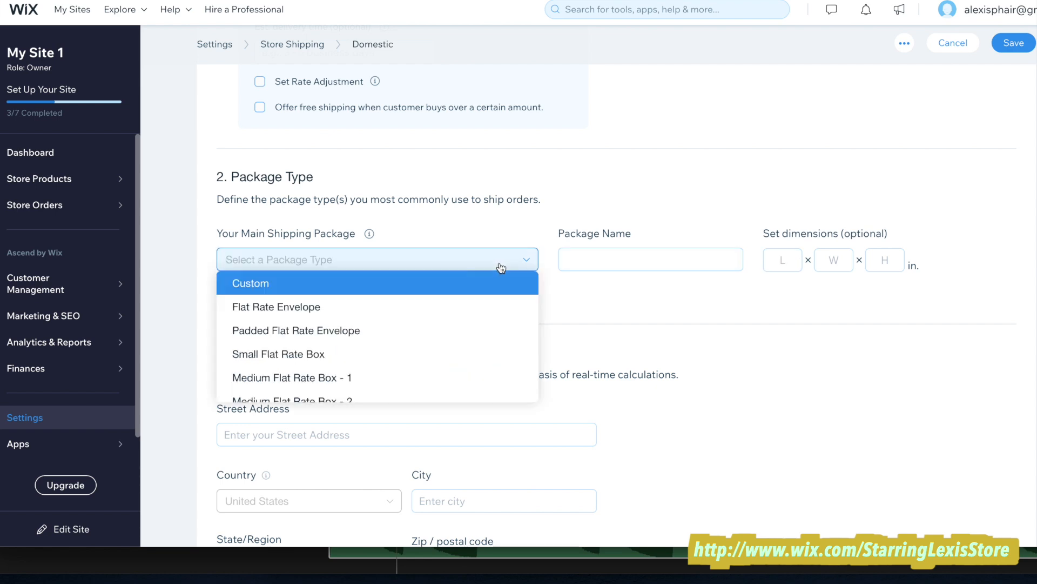
pyautogui.moveTo(420, 347)
pyautogui.scroll(-2, 379, 303)
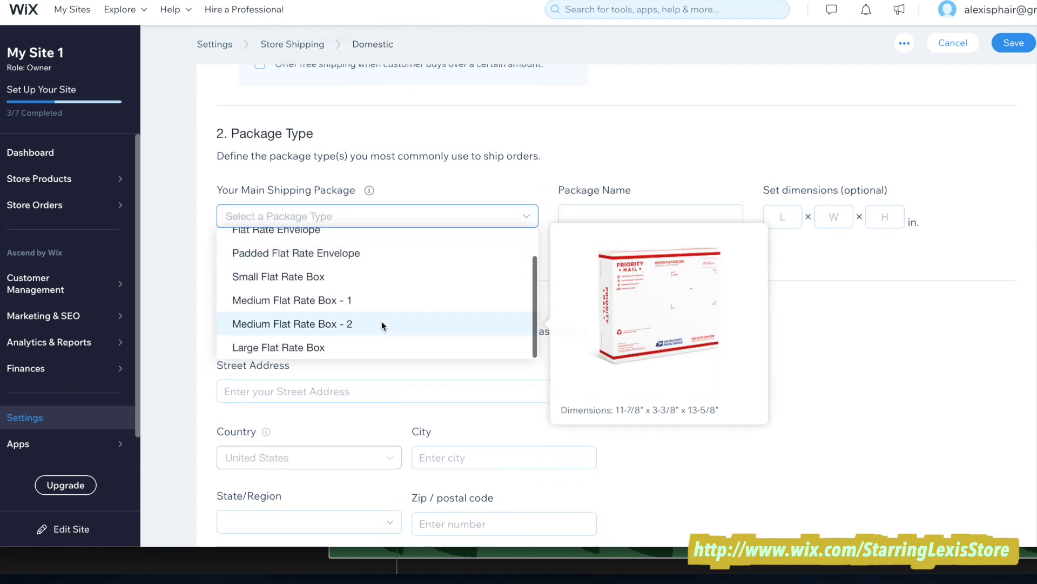
pyautogui.click(375, 278)
pyautogui.click(296, 391)
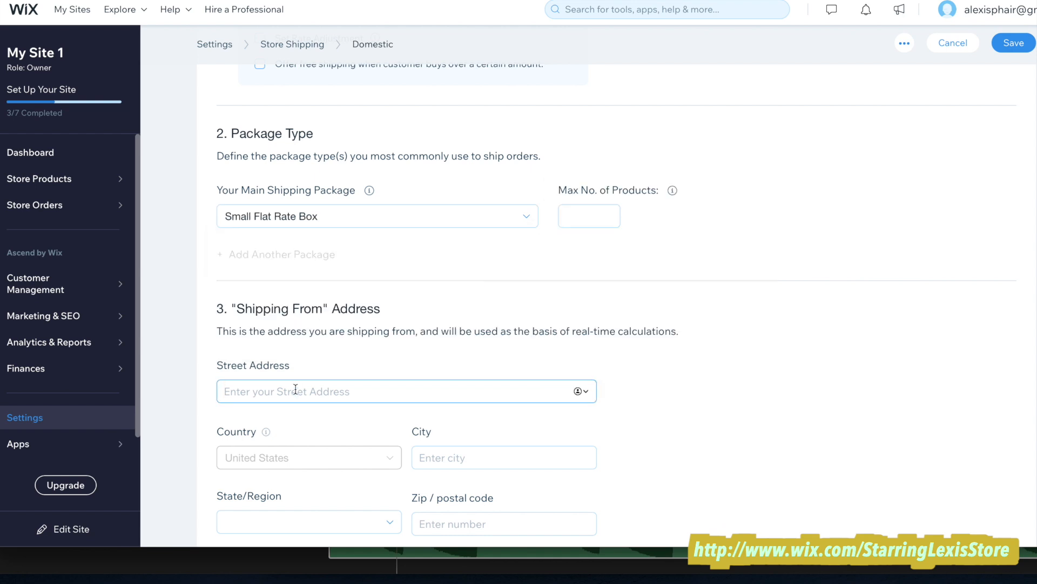
pyautogui.write('PO Box')
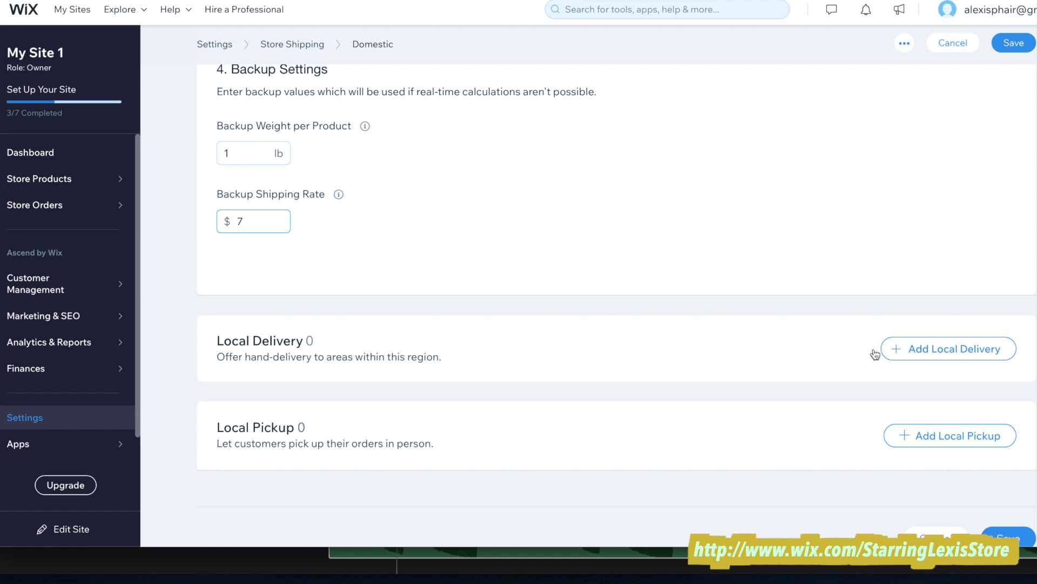
# - Look at the form for adding a local delivery area, cancel it, and save the Domestic region's shipping rule
pyautogui.click(965, 349)
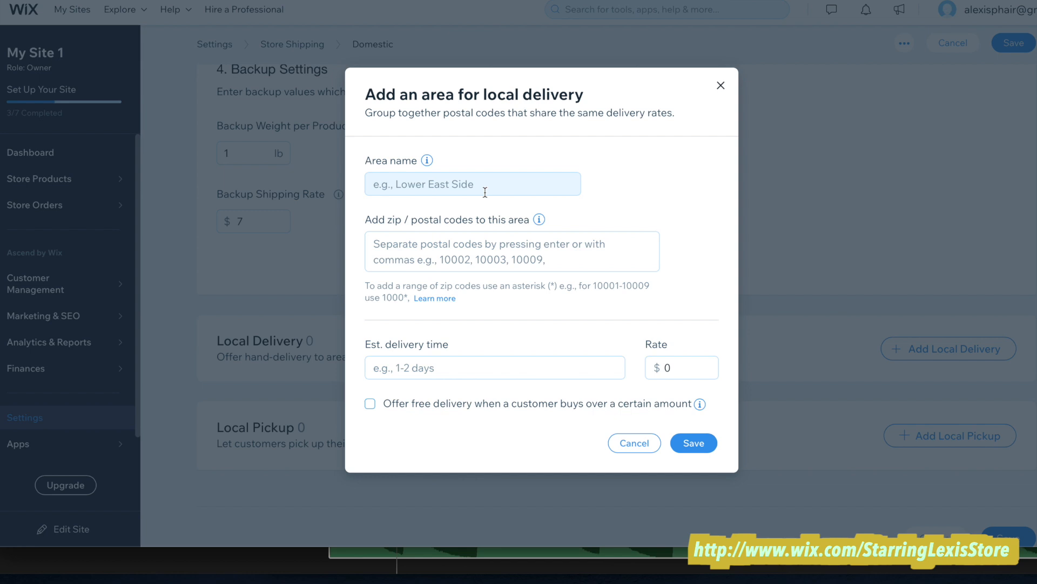
pyautogui.click(633, 443)
pyautogui.scroll(-1, 882, 415)
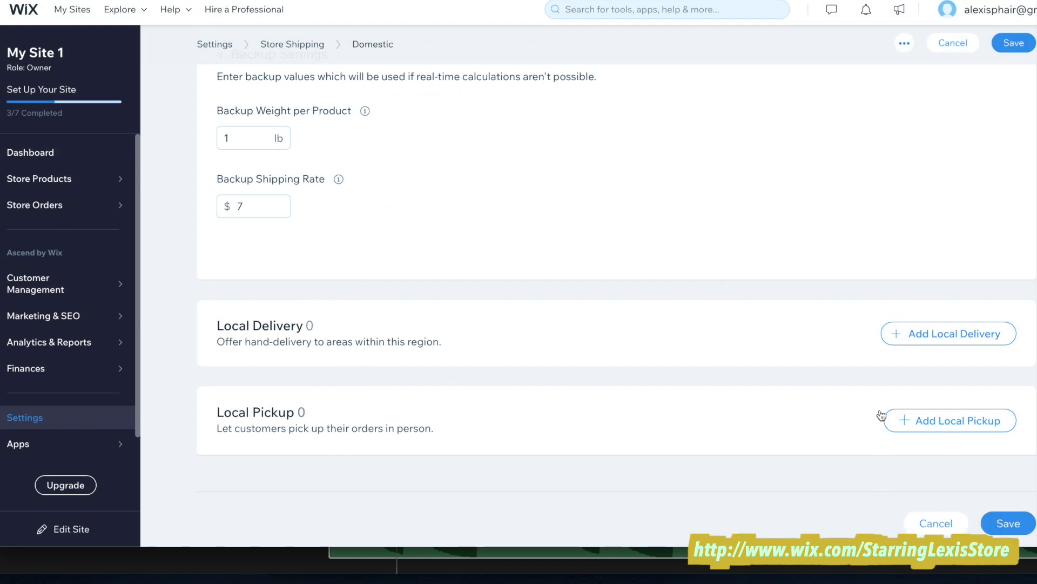
pyautogui.click(990, 531)
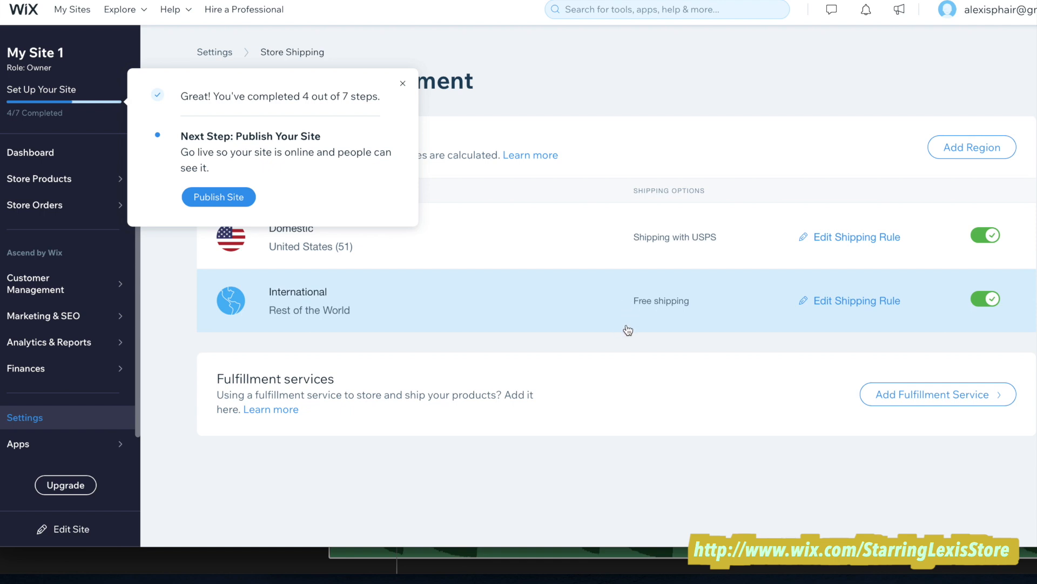
# - Try disabling the International shipping region and enable it again
pyautogui.click(988, 301)
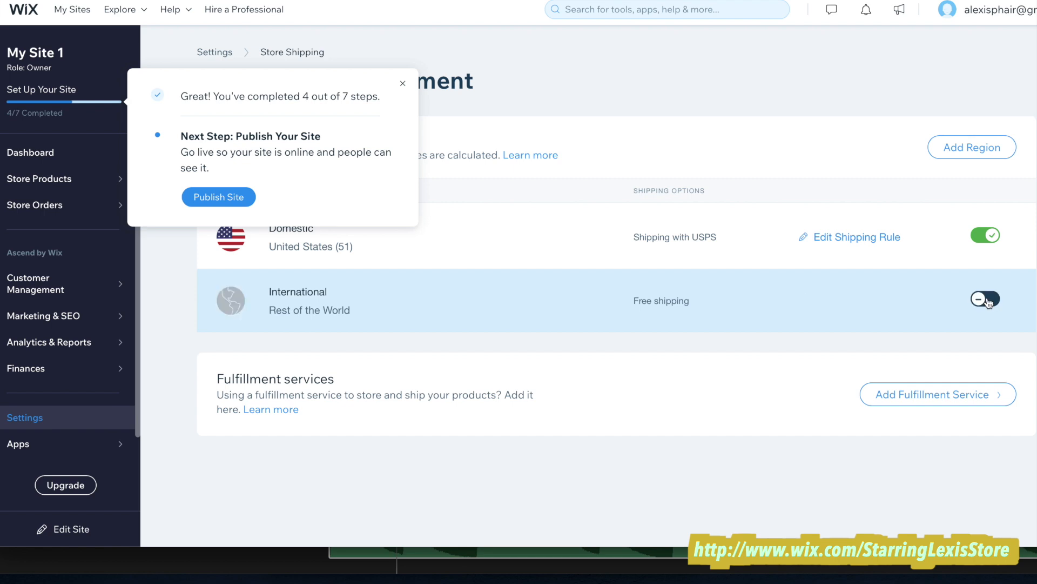
pyautogui.click(987, 301)
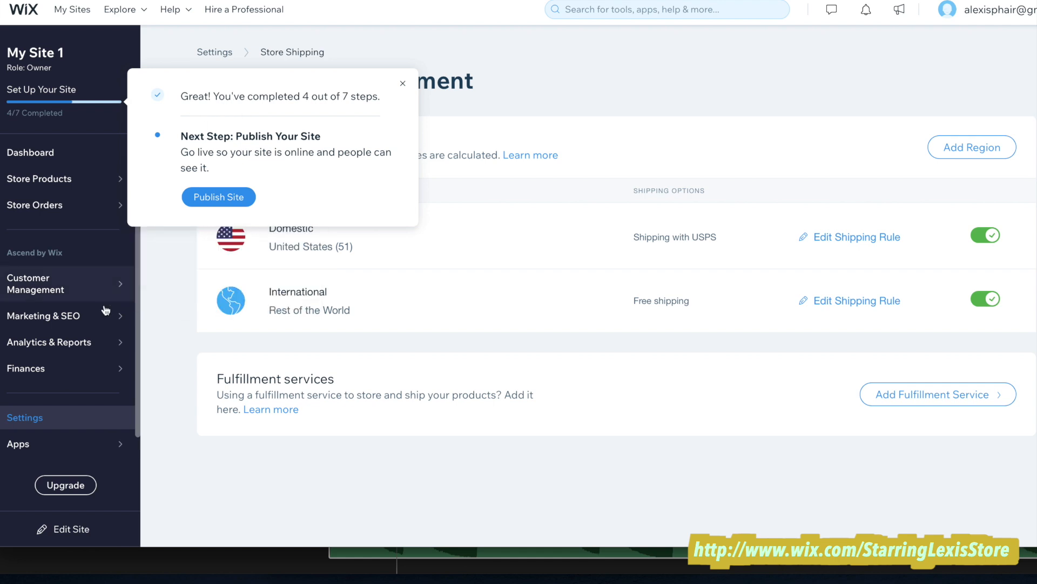
# - Open the Store Tax settings and set up automated tax with Avalara for Texas, United States, agreeing to its service terms
pyautogui.moveTo(96, 303)
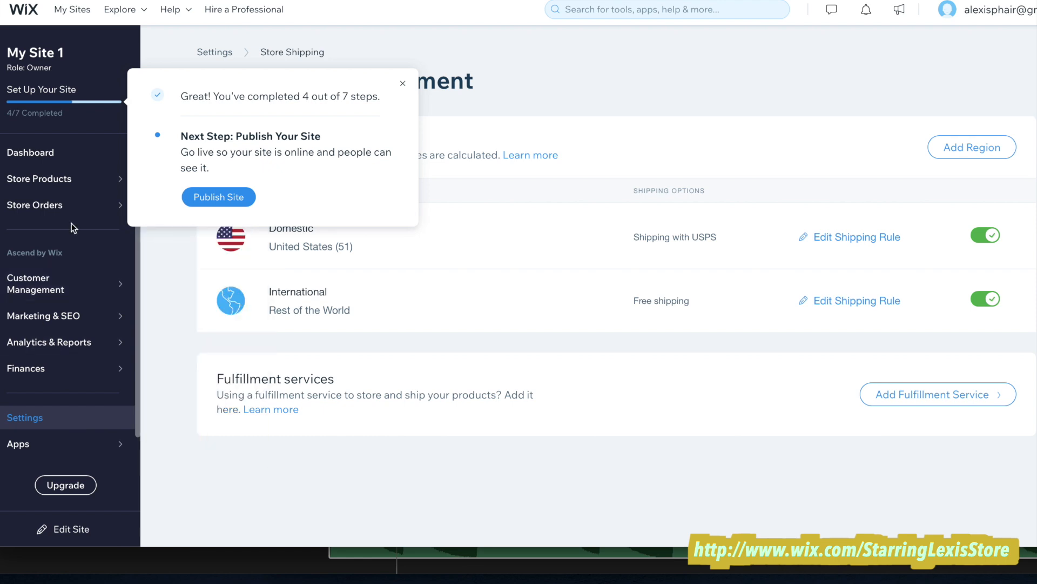
pyautogui.click(71, 427)
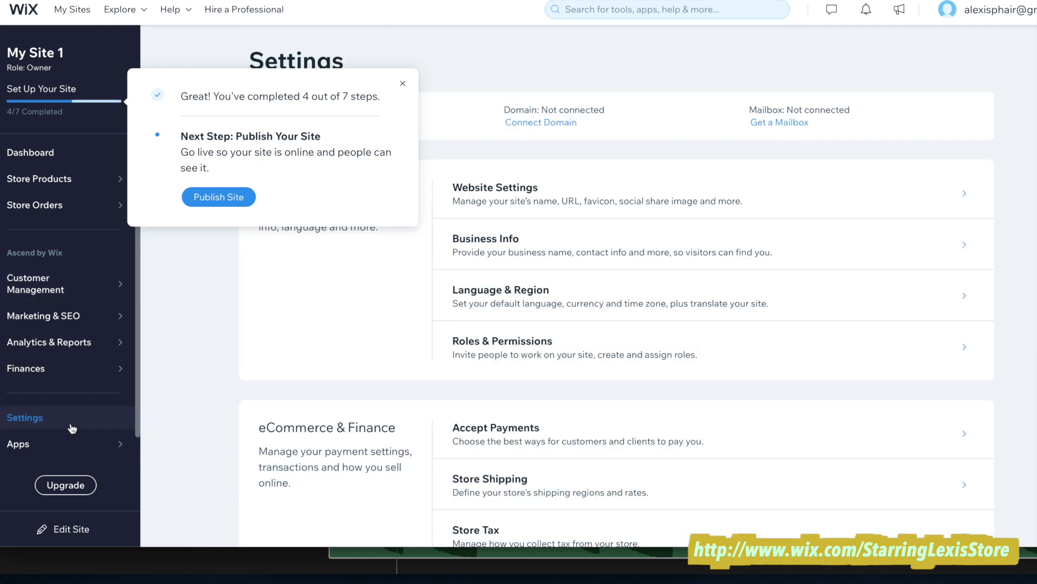
pyautogui.click(405, 81)
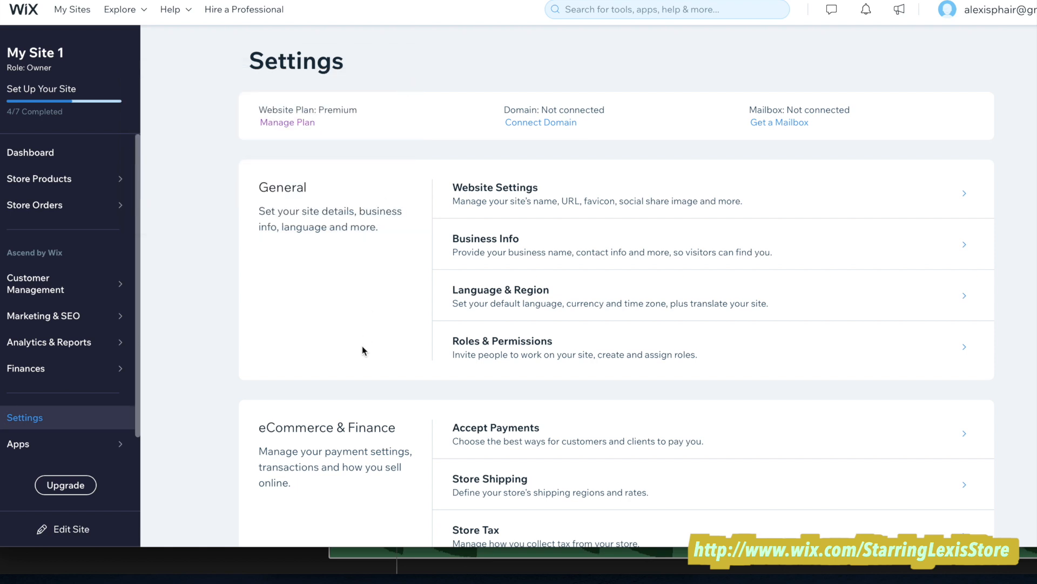
pyautogui.scroll(-3, 362, 346)
pyautogui.click(469, 416)
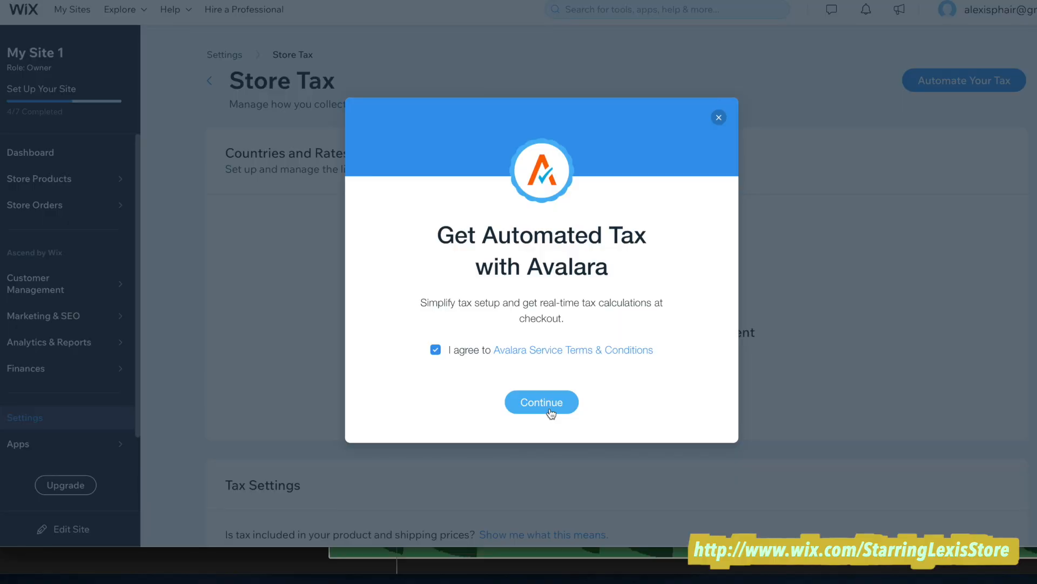
pyautogui.click(542, 402)
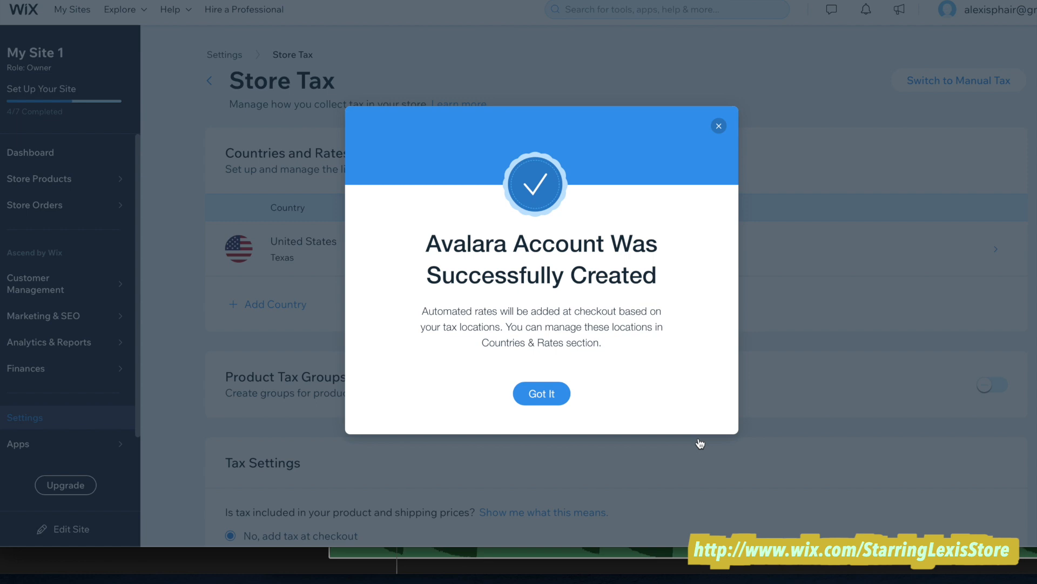
pyautogui.click(701, 443)
# - Review the store's tax settings and return to the site's dashboard
pyautogui.scroll(-2, 701, 443)
pyautogui.moveTo(78, 102)
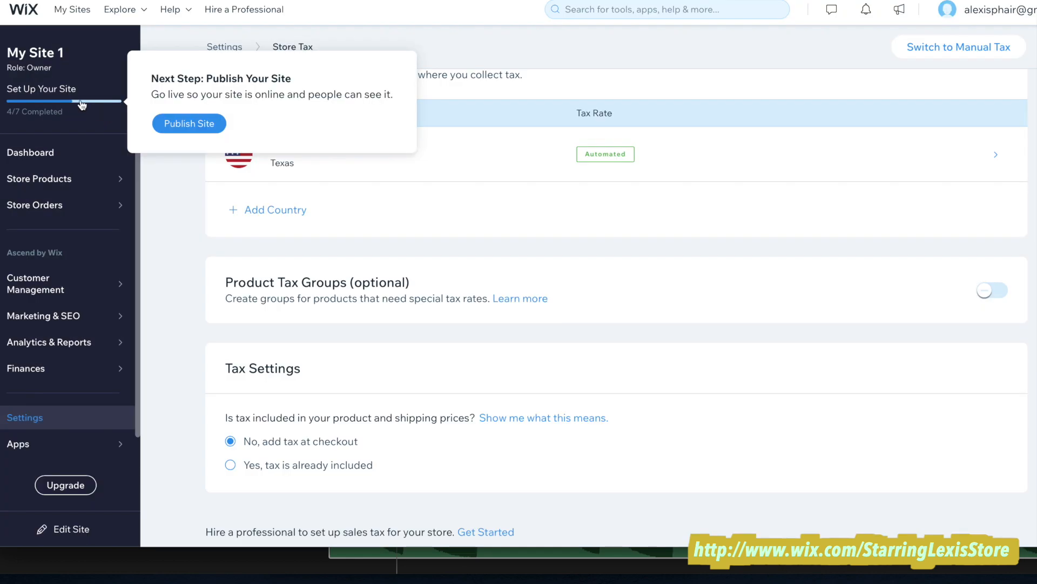
pyautogui.click(62, 145)
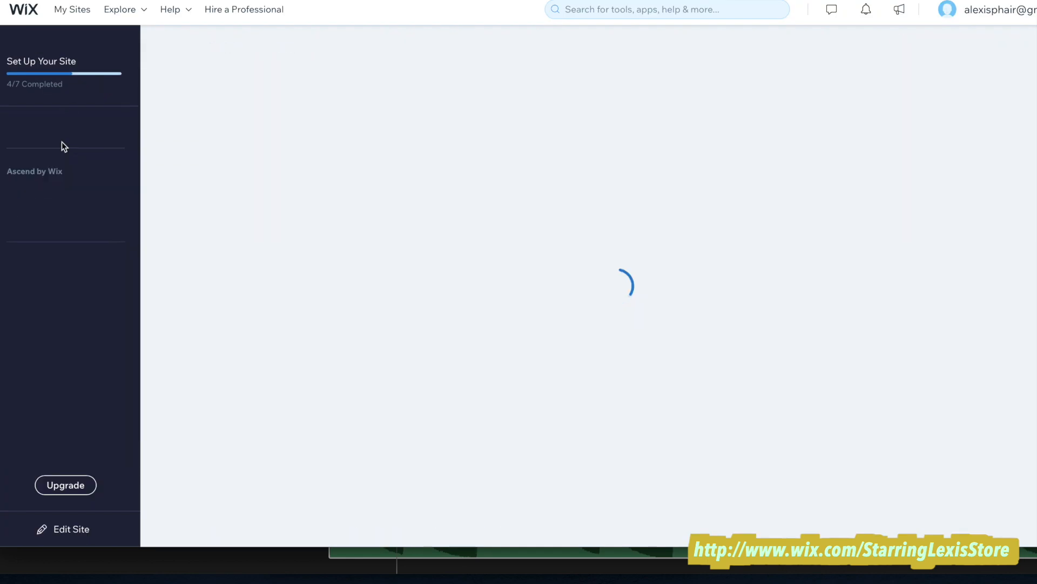